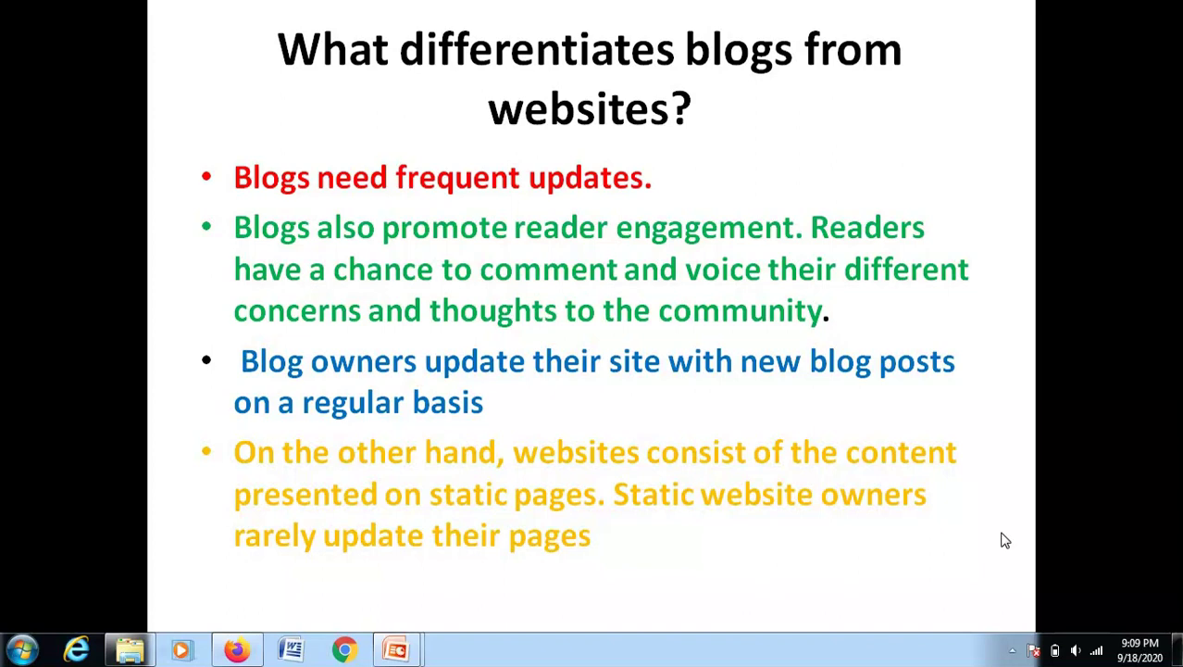
# Advance the slideshow to the 'Create Your Beautiful Blog Website' slide.
pyautogui.click(738, 182)
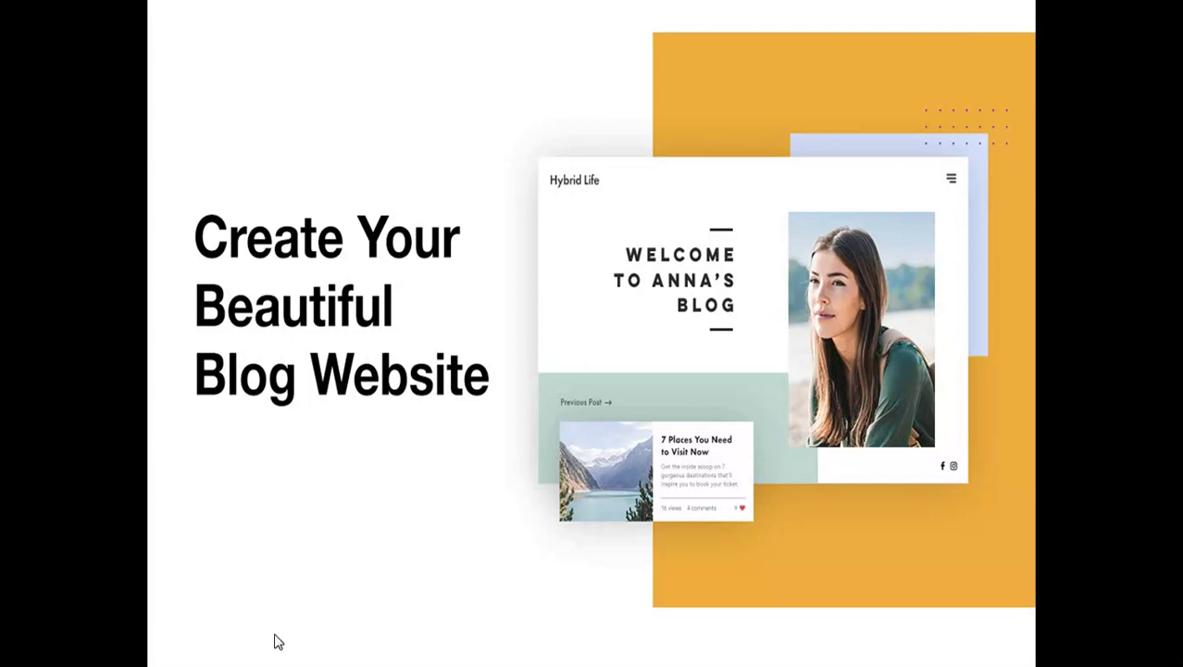
# Show the Blogger.com and sign-in slides, end the show, and start a Firefox web address.
pyautogui.click(420, 432)
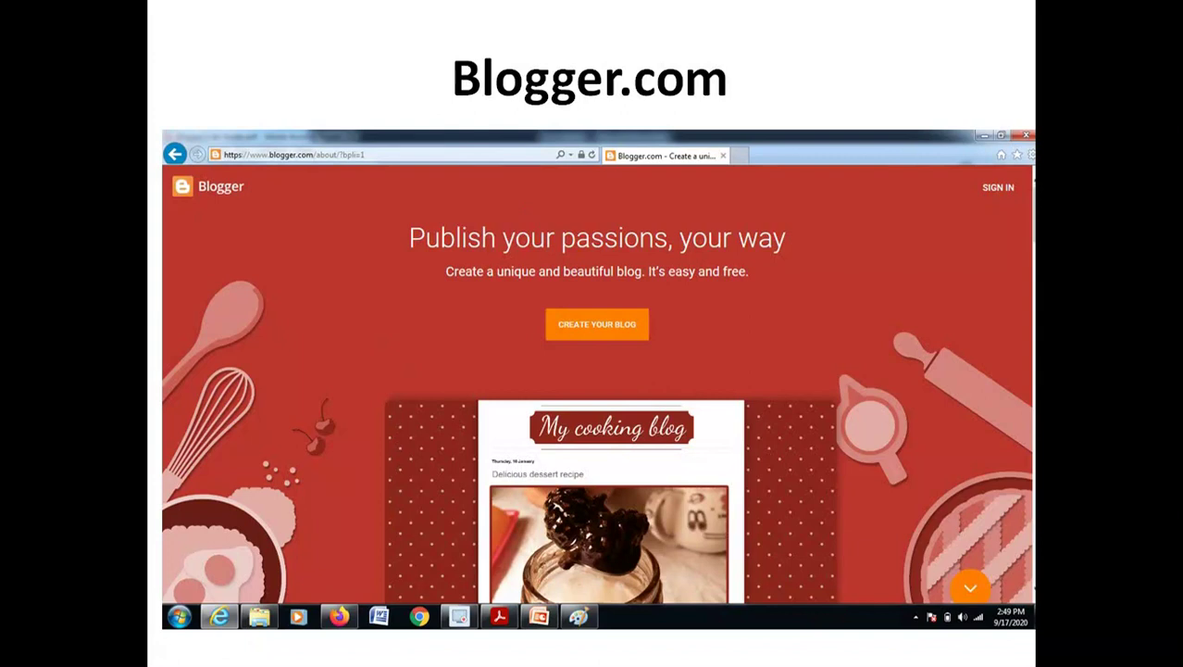
pyautogui.press('Right')
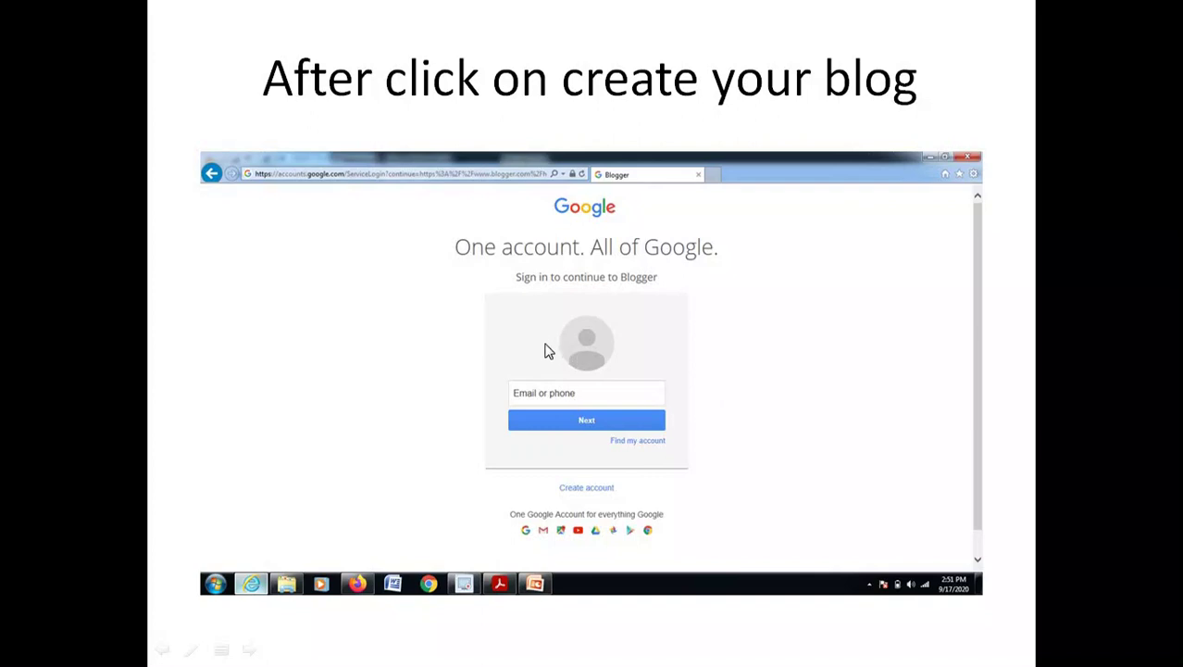
pyautogui.rightClick(315, 242)
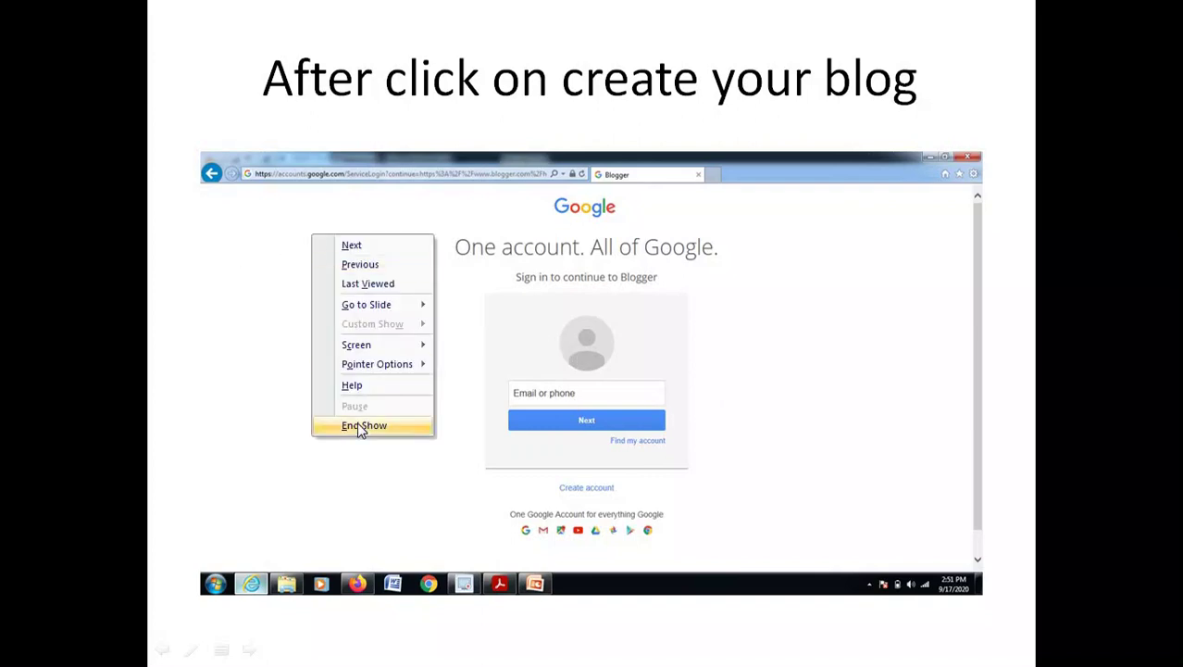
pyautogui.click(357, 422)
pyautogui.click(236, 649)
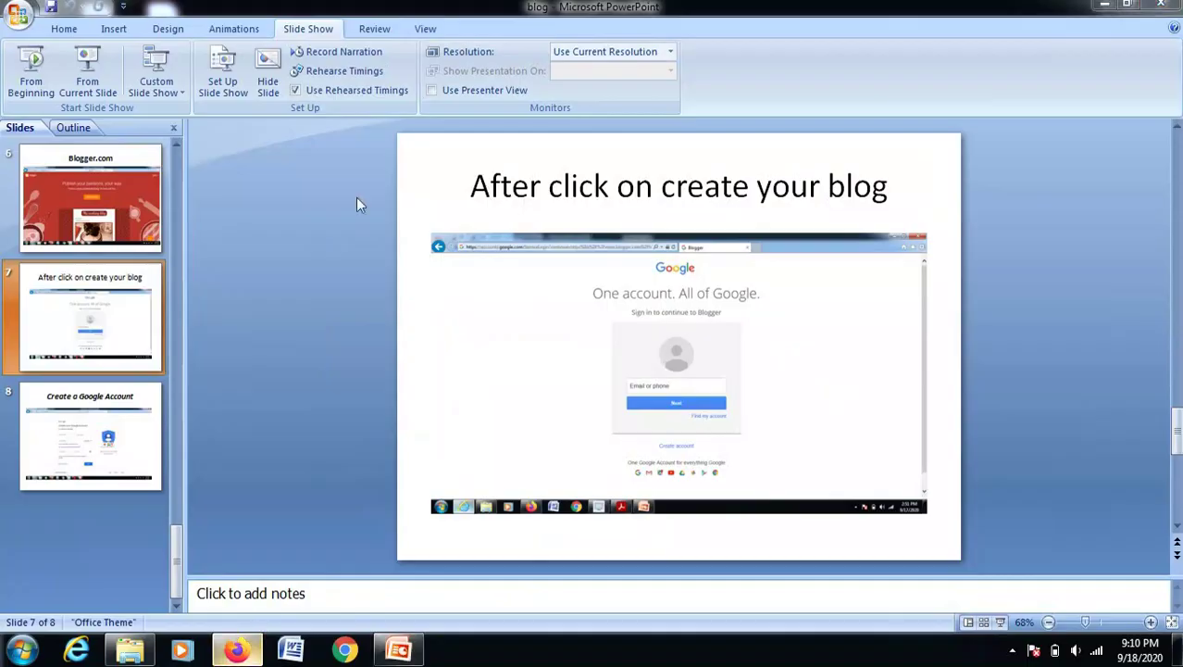
pyautogui.click(376, 51)
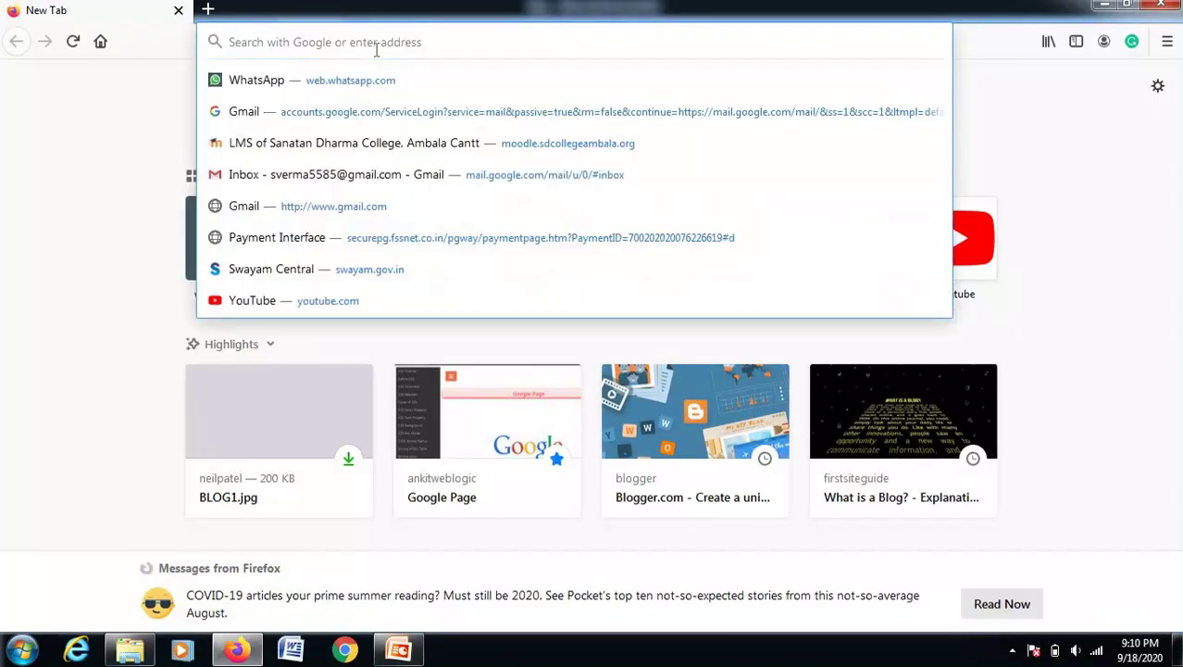
# Load blogger.com in Firefox.
pyautogui.write('blogger')
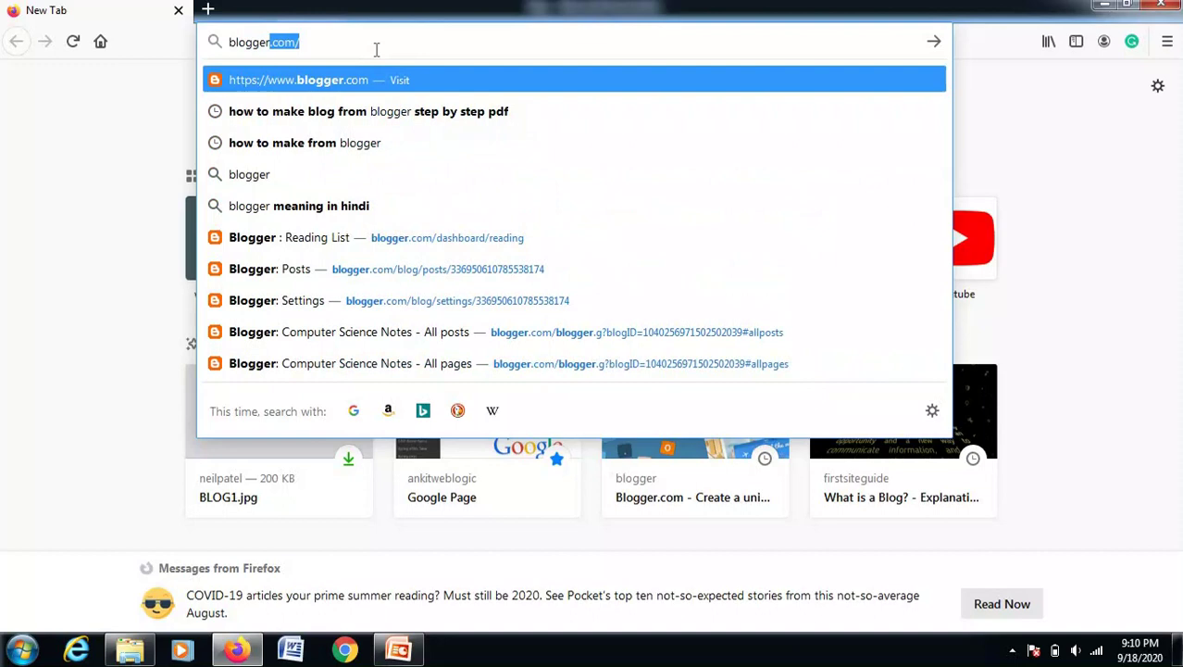
pyautogui.write('.com')
pyautogui.press('Return')
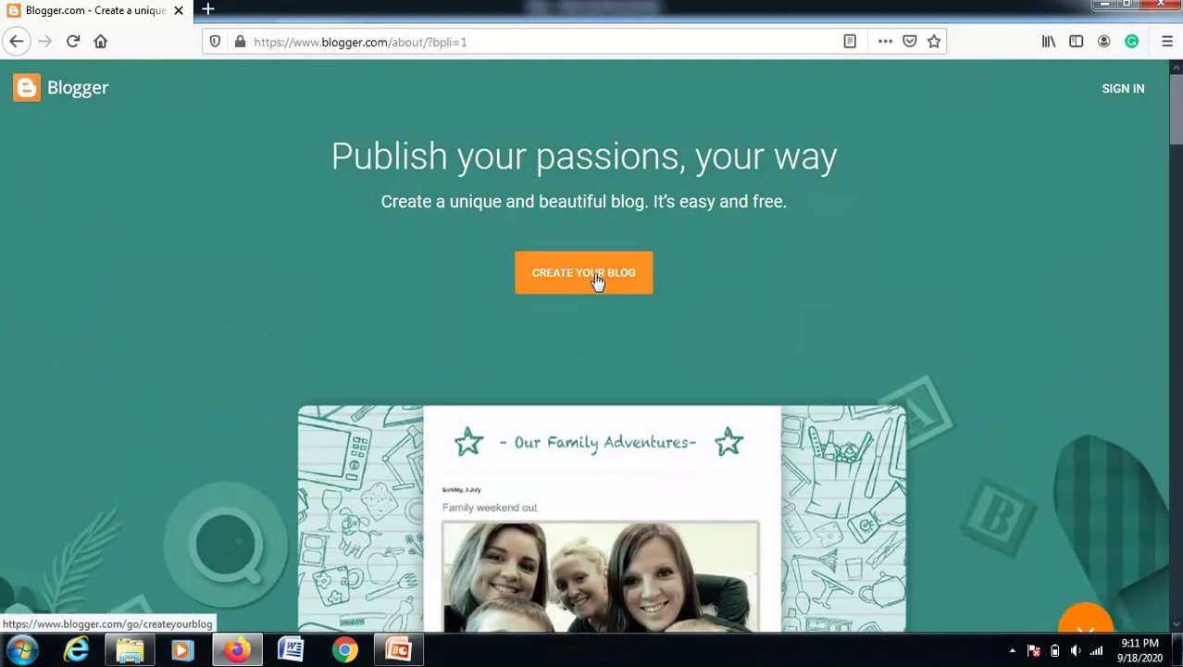
# Choose Create Your Blog and sign in with the Google account and its password.
pyautogui.click(598, 281)
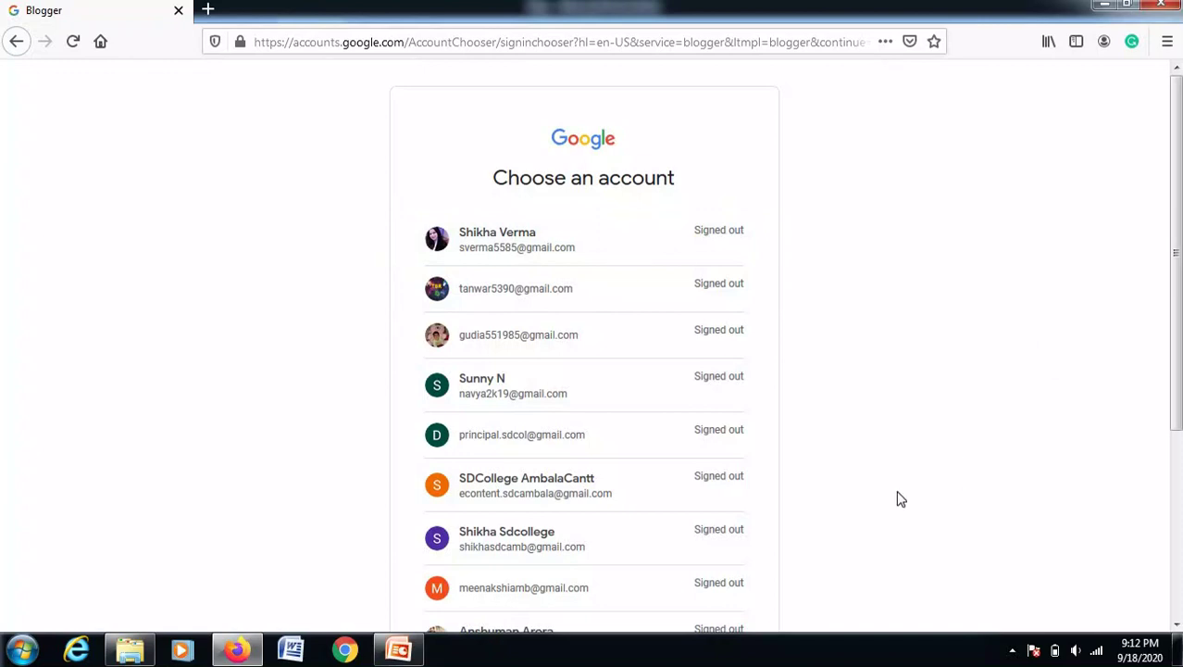
pyautogui.click(509, 547)
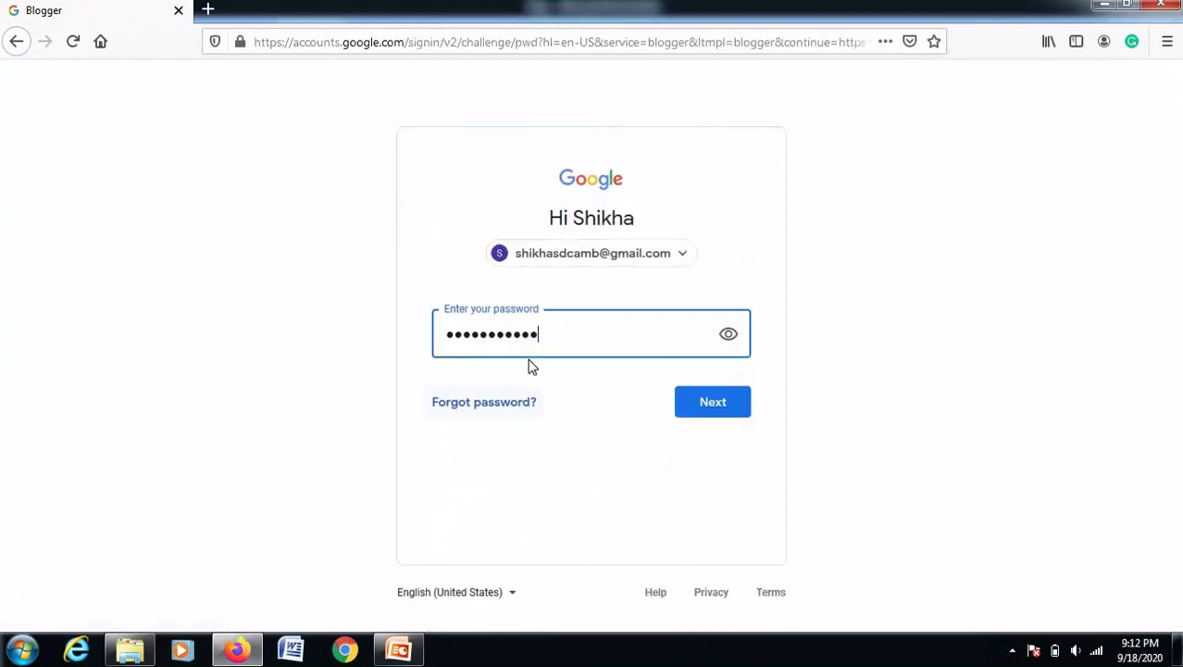
pyautogui.click(713, 403)
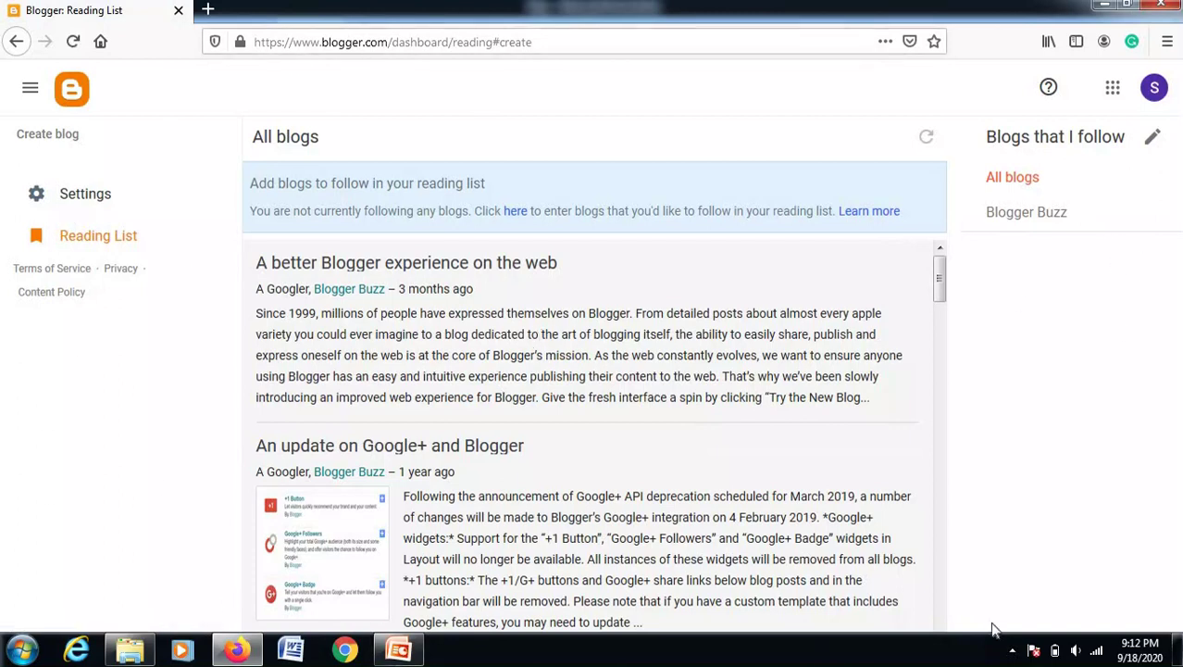
# Cancel a blog titled 'computer' and restart a new blog titled 'WEB DESIGN'.
pyautogui.click(53, 137)
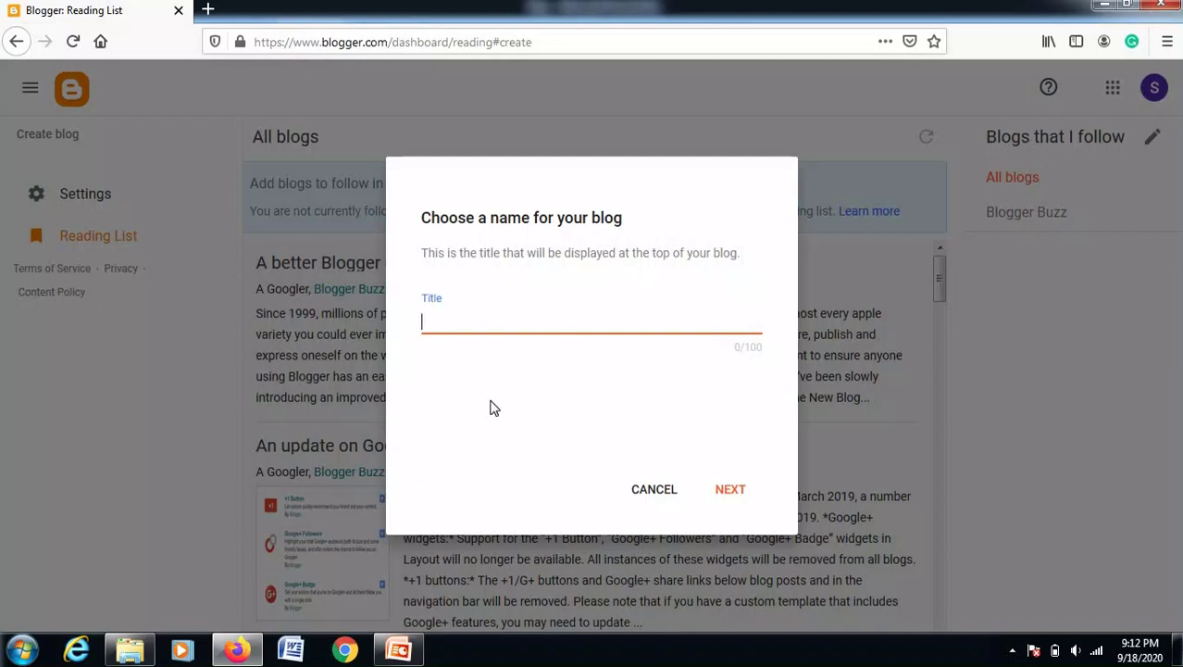
pyautogui.write('computer')
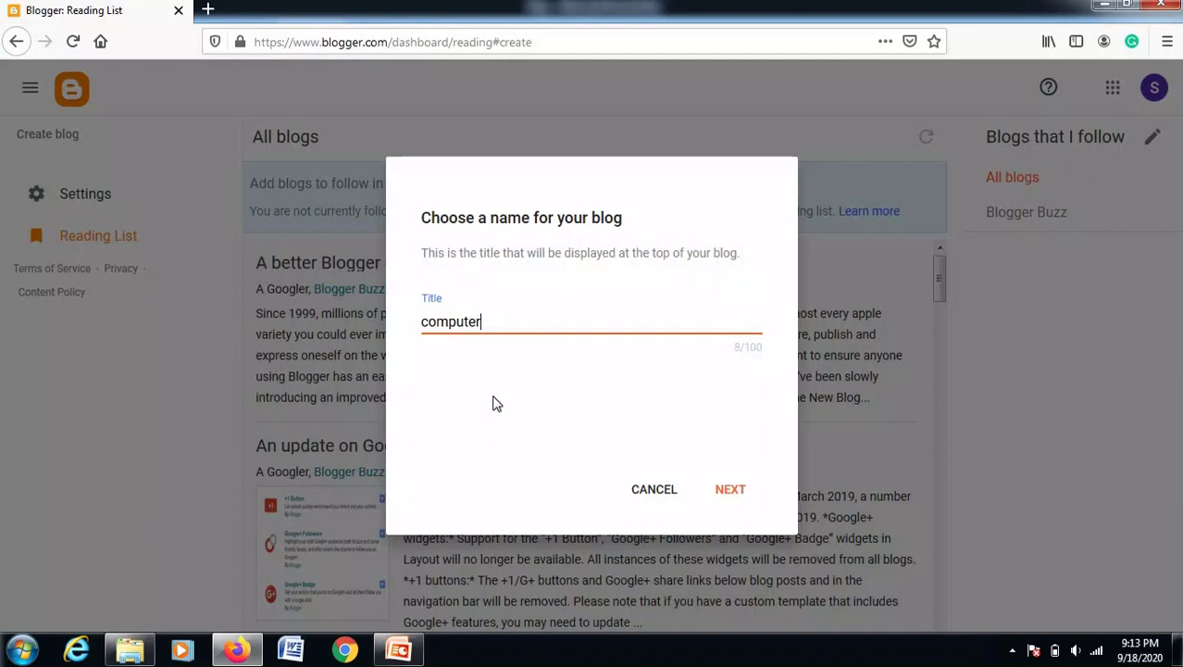
pyautogui.click(731, 493)
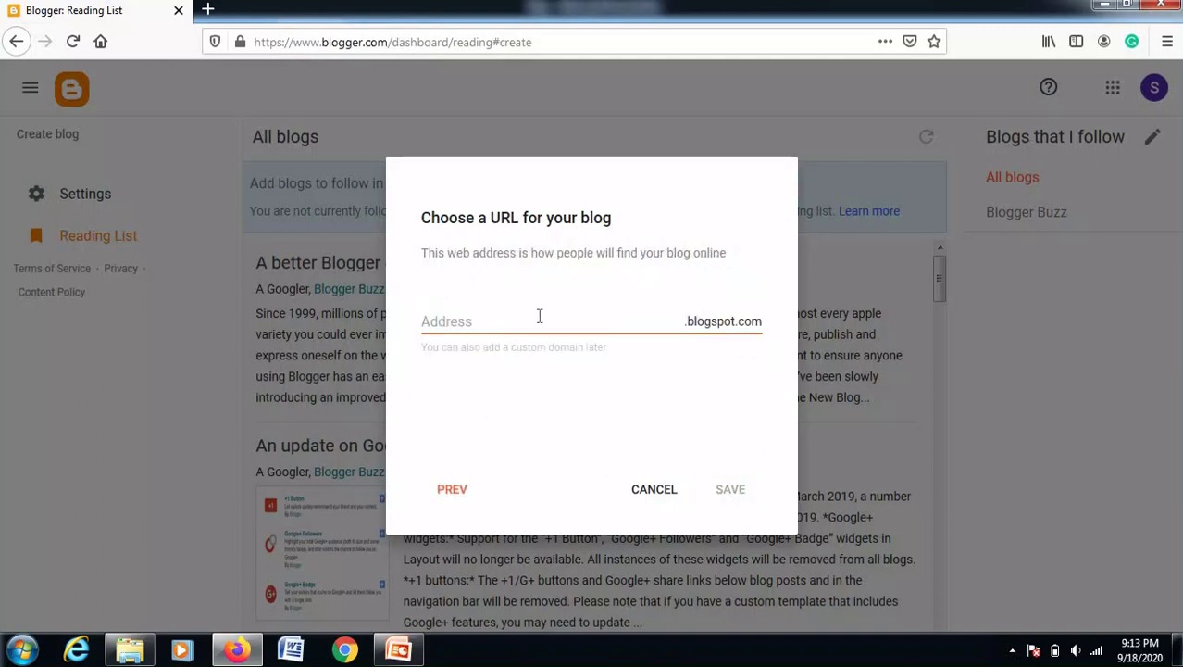
pyautogui.click(645, 494)
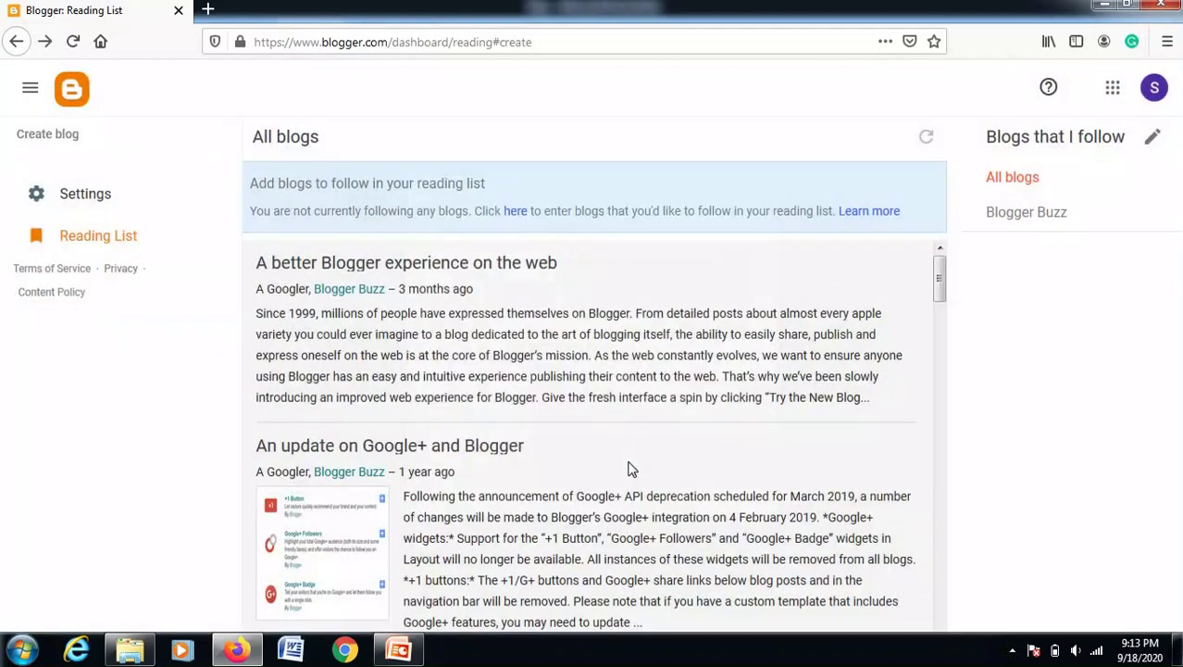
pyautogui.click(35, 139)
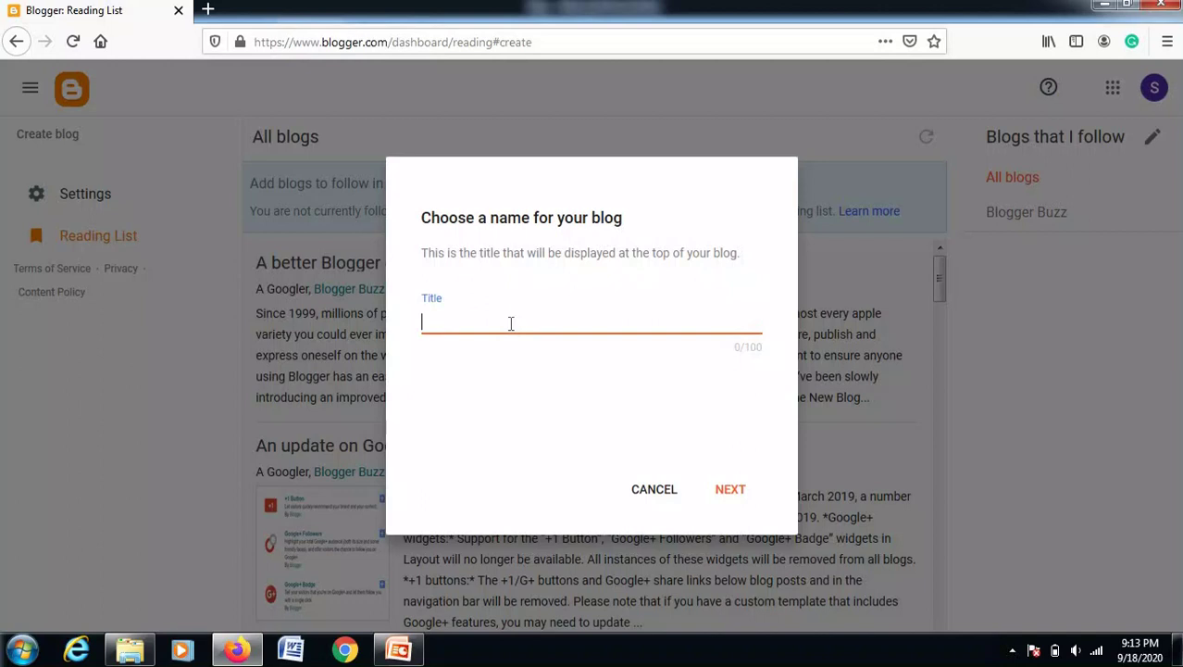
pyautogui.write('WEB DESIG')
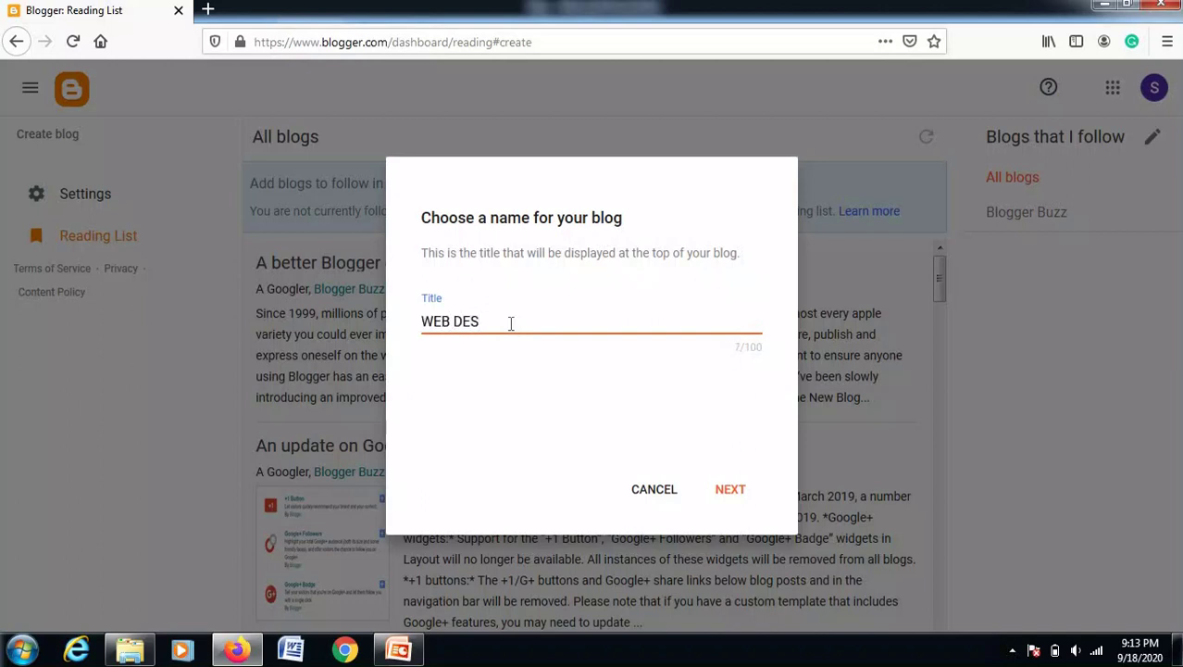
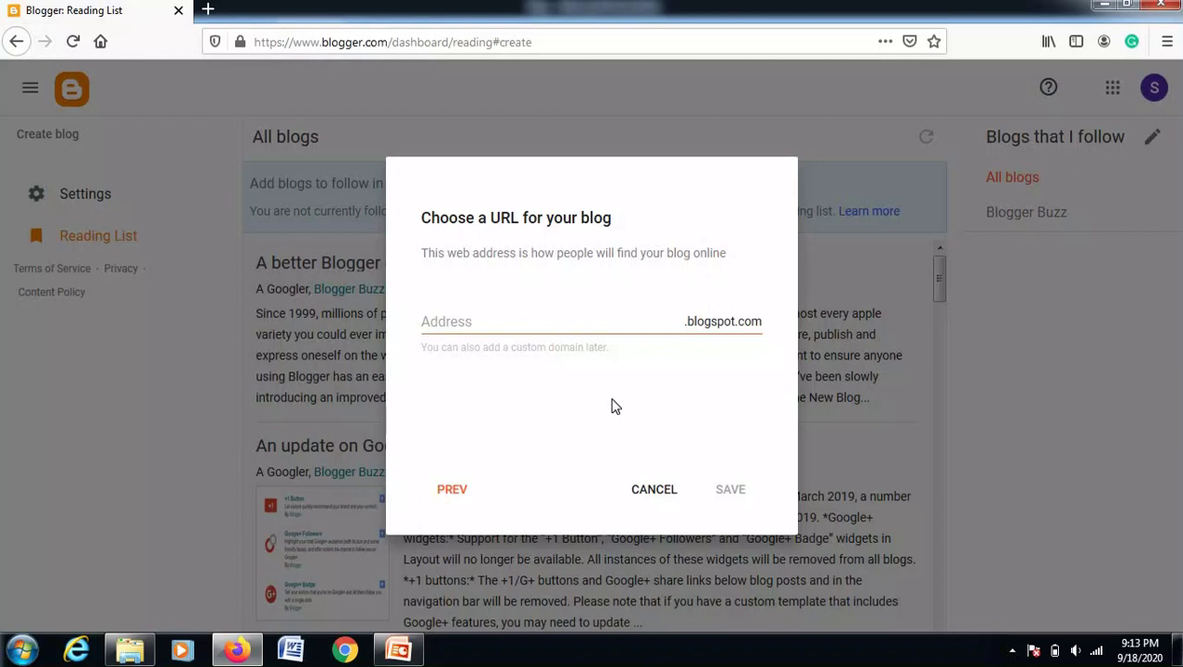
# Edit the blog address until webdesignsept2020.blogspot.com is available, then save the WEB DESIGN blog.
pyautogui.click(518, 313)
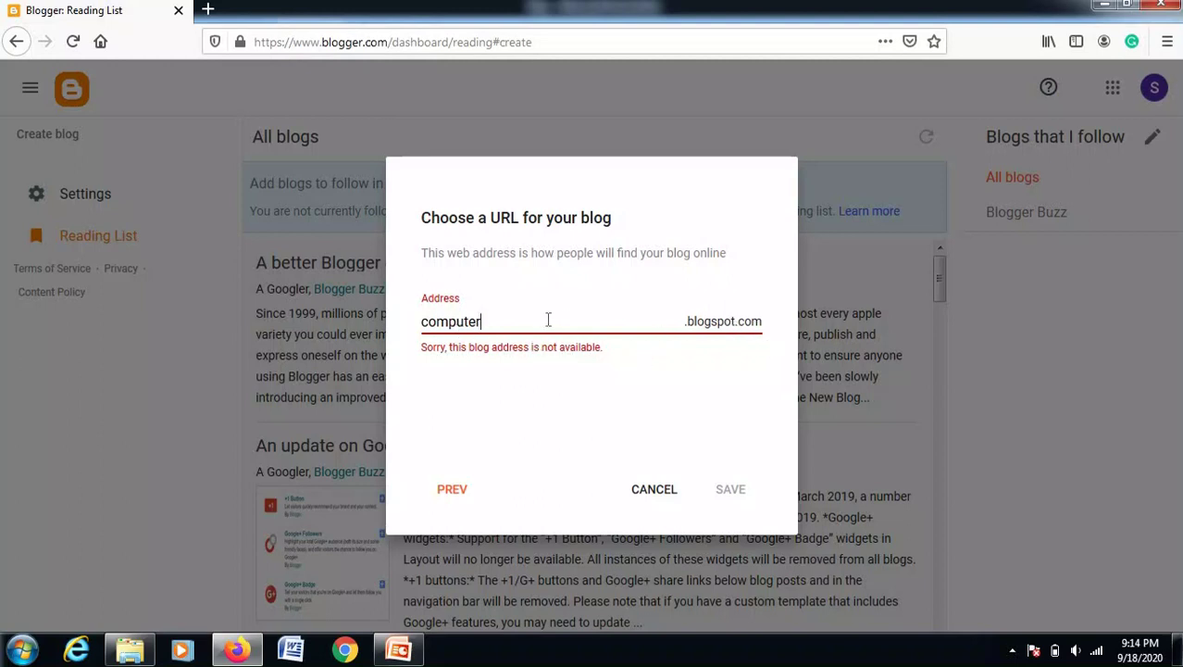
pyautogui.press('BackSpace')
pyautogui.press('BackSpace')
pyautogui.press('BackSpace')
pyautogui.press('BackSpace')
pyautogui.write('webdesign2020')
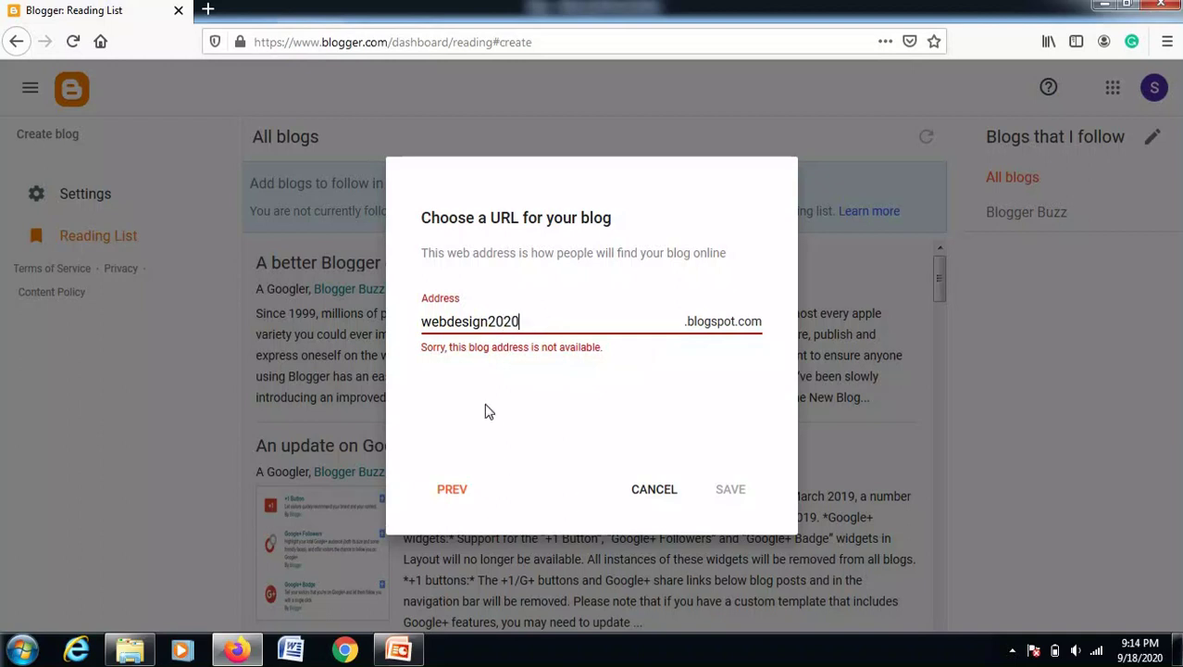
pyautogui.click(482, 409)
pyautogui.write('sept')
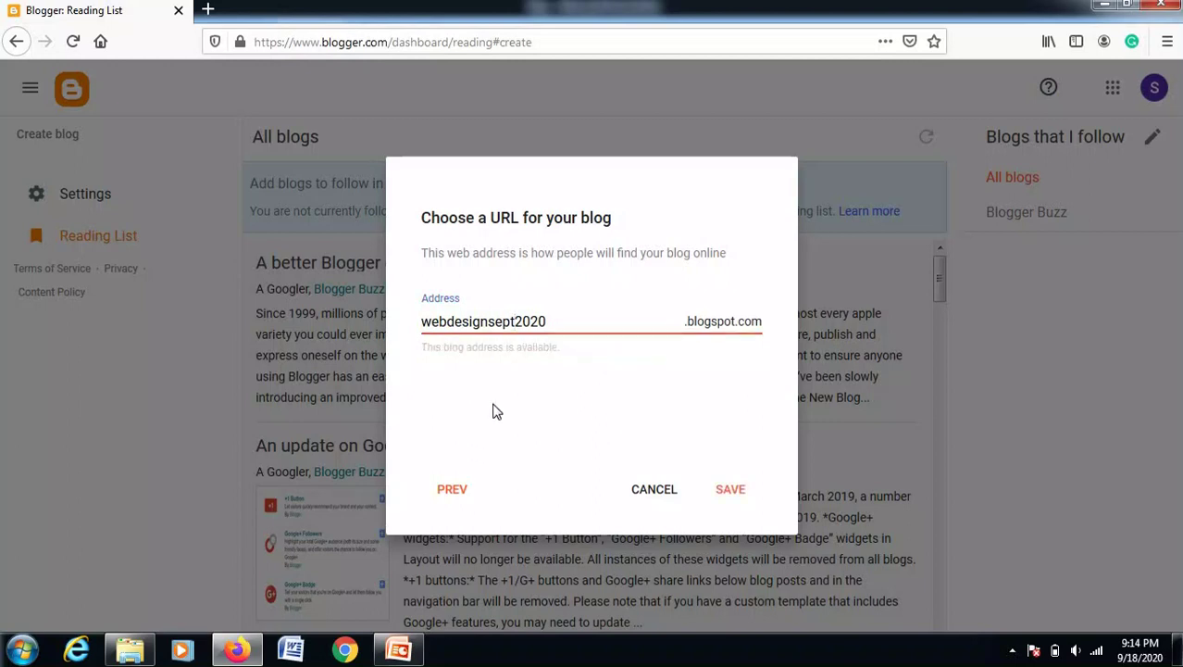
pyautogui.click(731, 491)
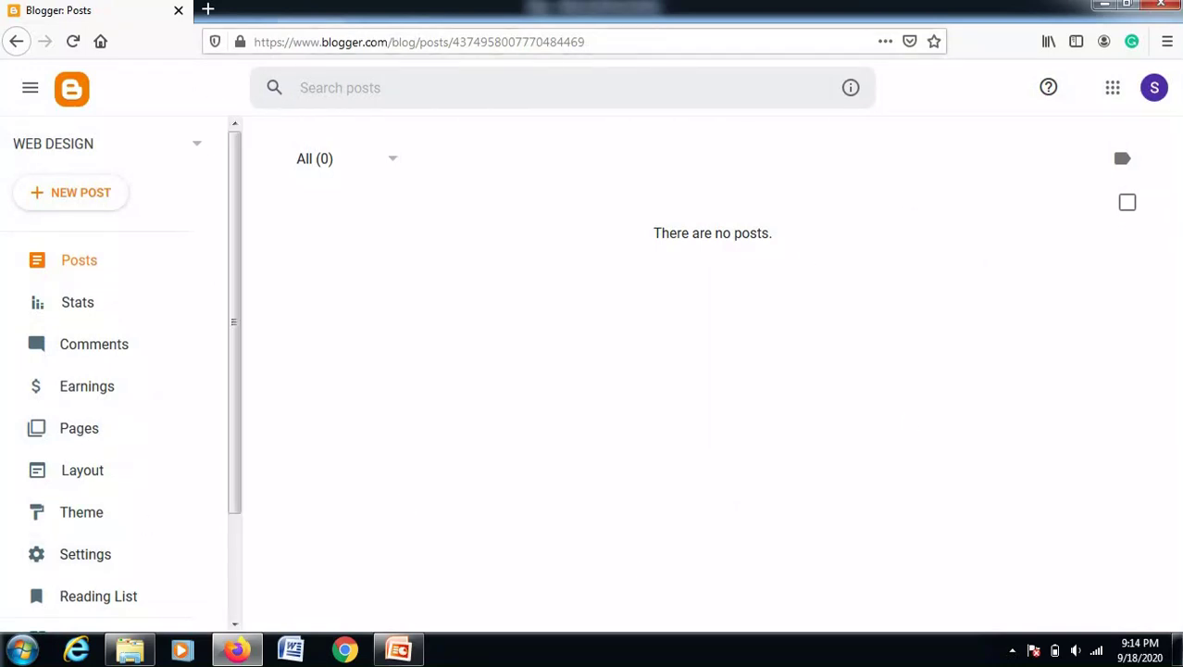
pyautogui.click(197, 151)
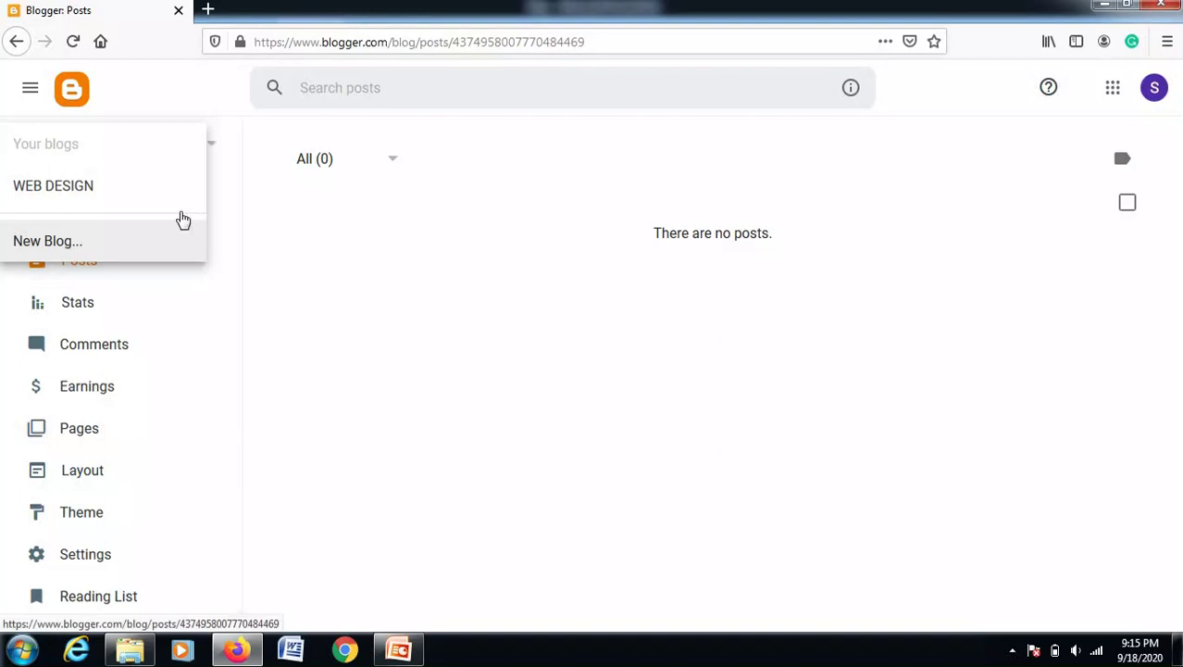
pyautogui.click(74, 178)
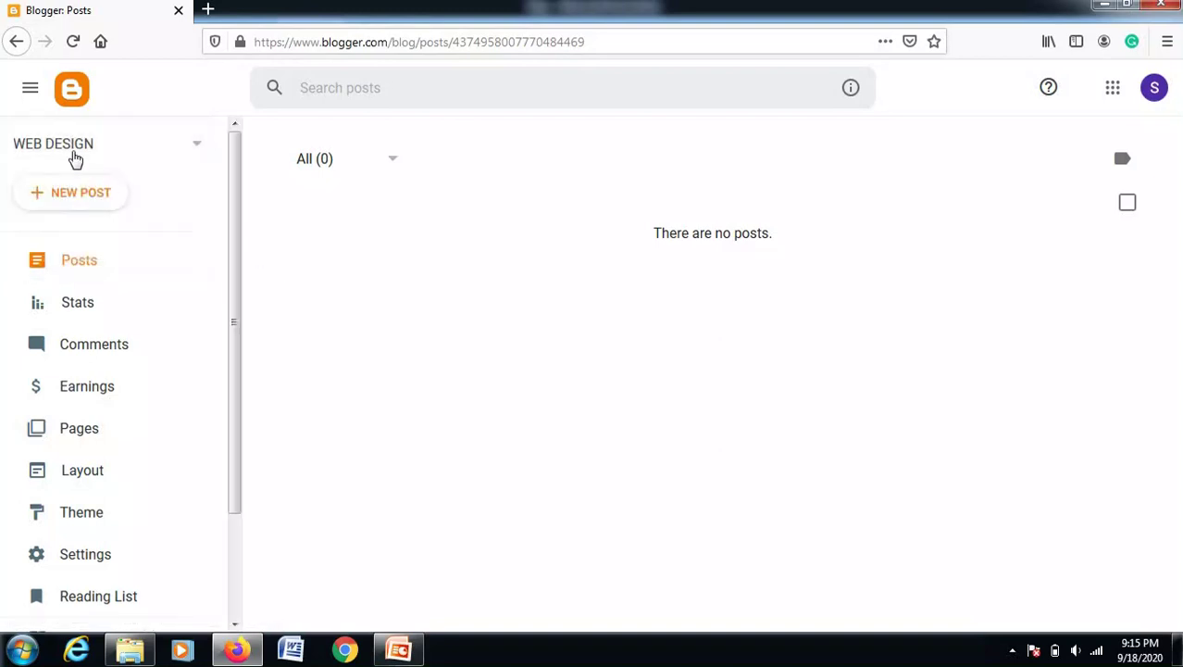
pyautogui.click(199, 148)
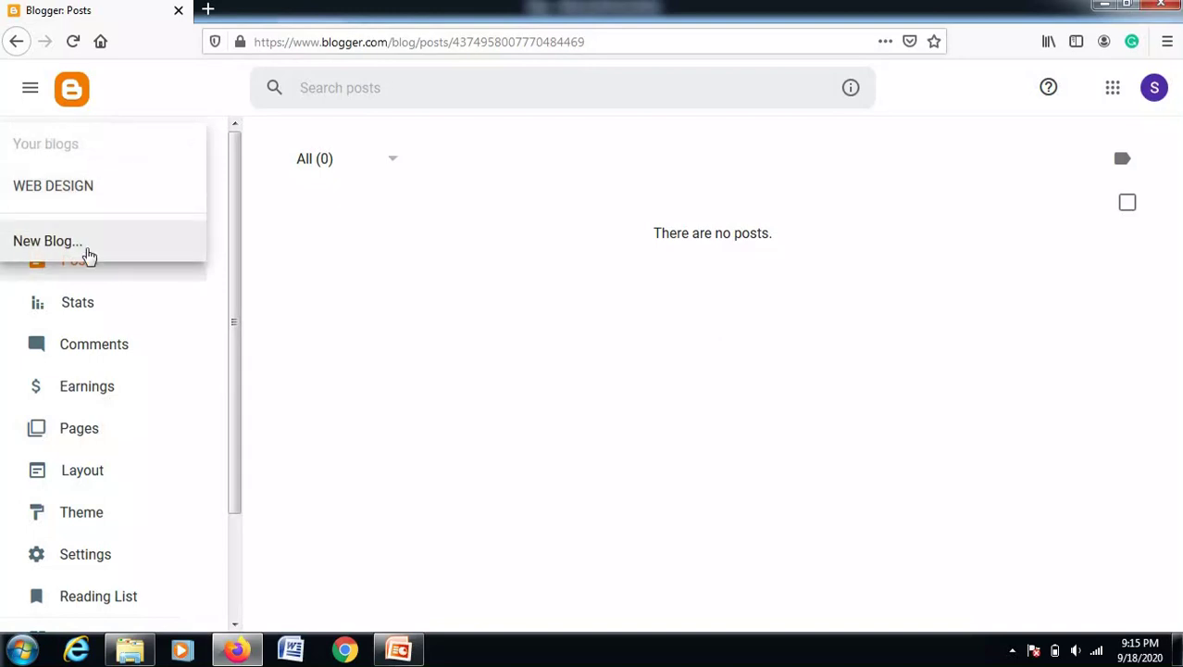
pyautogui.click(268, 159)
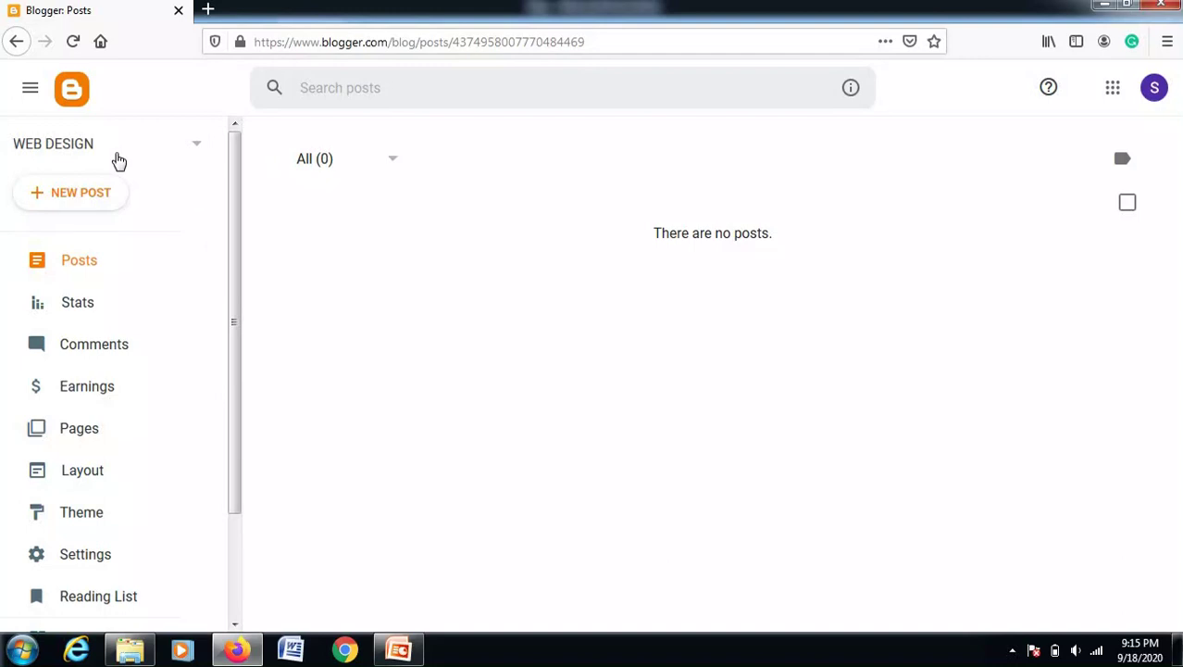
pyautogui.scroll(-3, 213, 602)
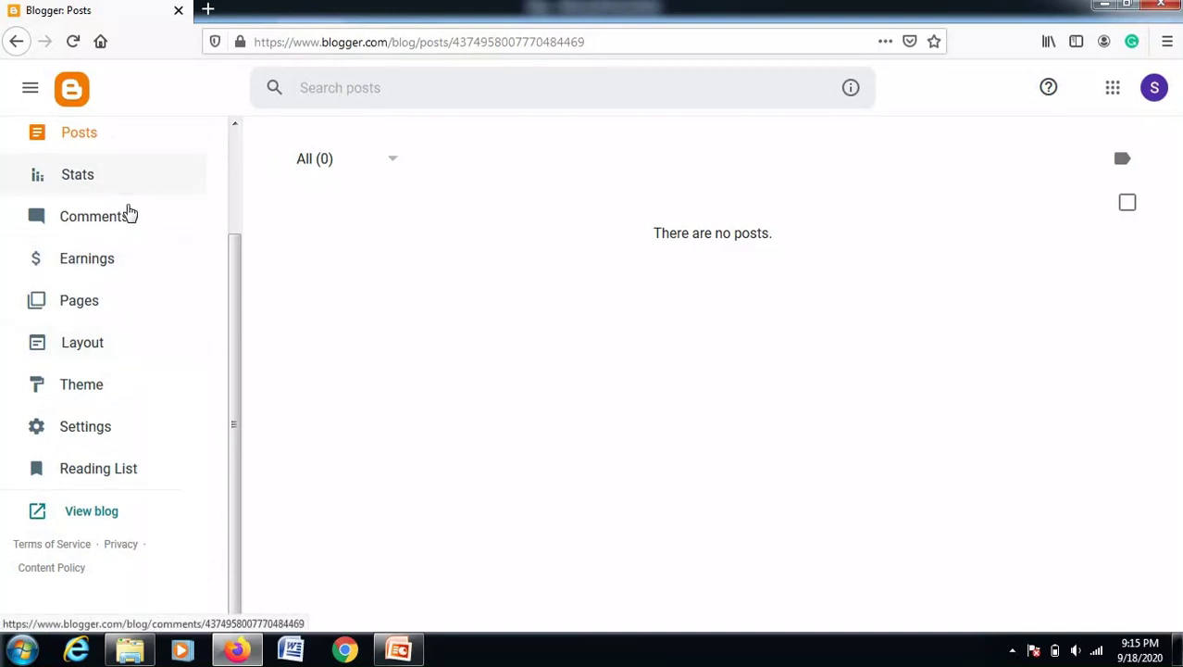
pyautogui.scroll(3, 129, 211)
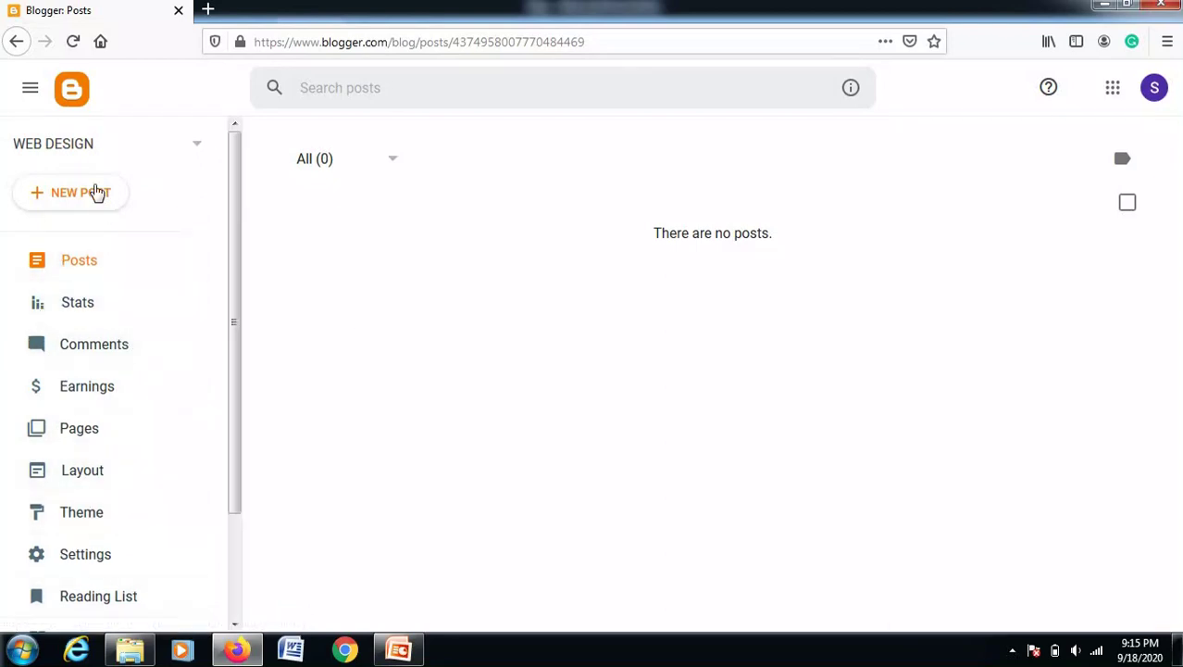
# Look at the blog's Comments and Earnings sections, then its empty Pages list.
pyautogui.click(79, 352)
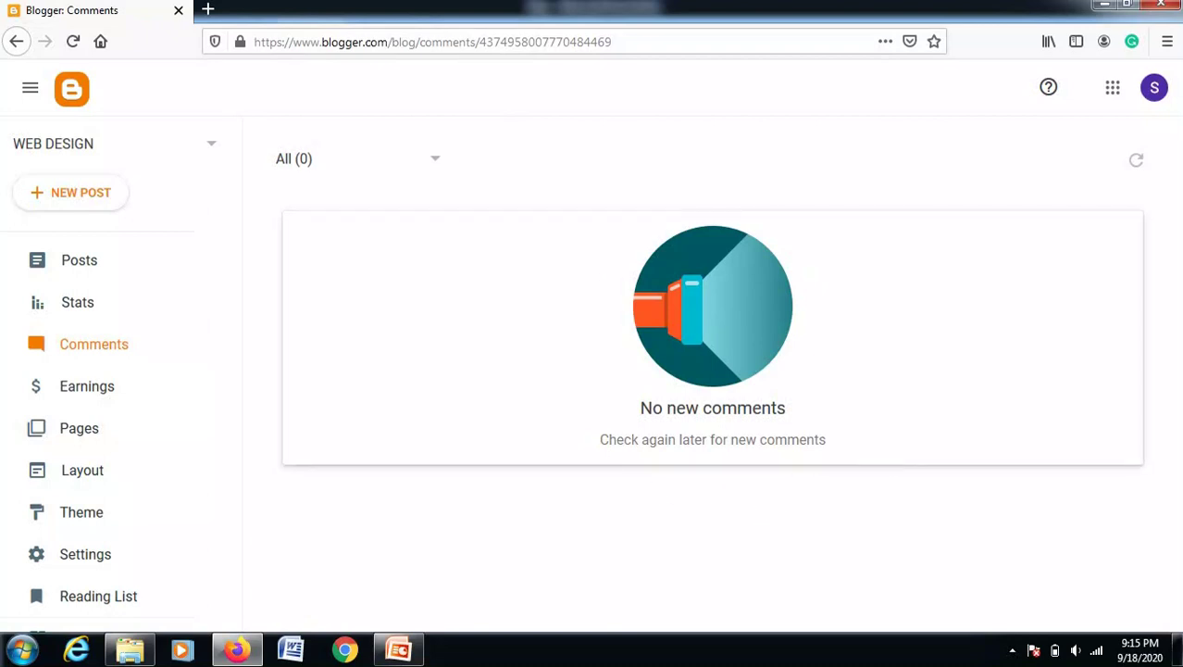
pyautogui.click(76, 400)
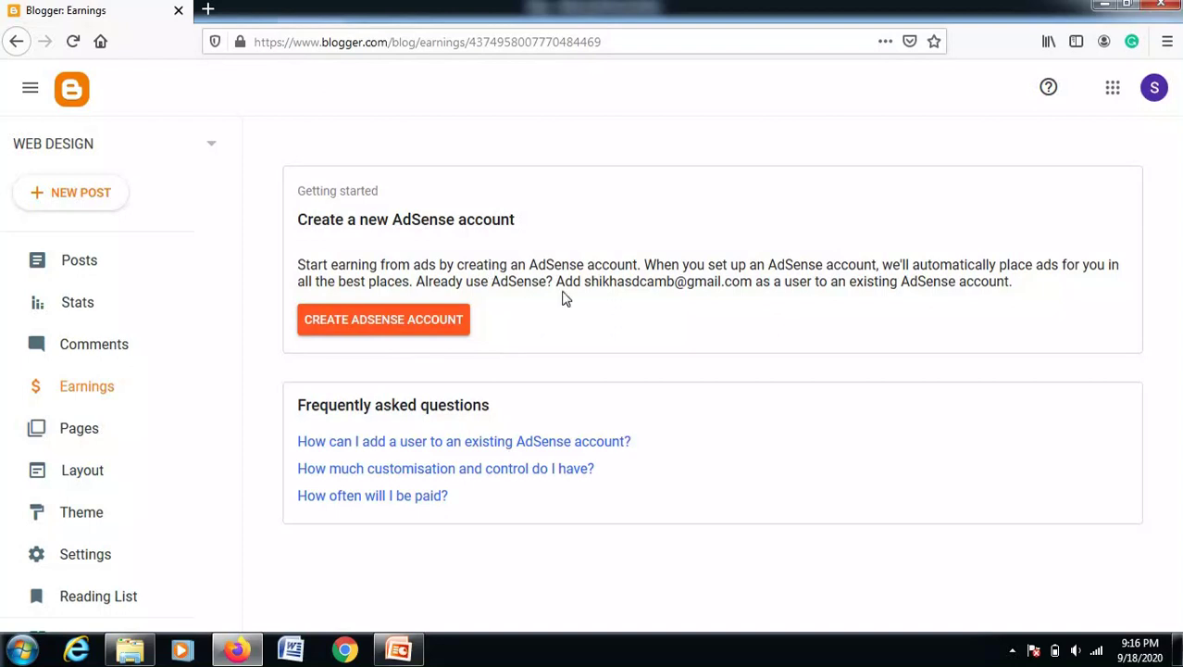
pyautogui.click(86, 435)
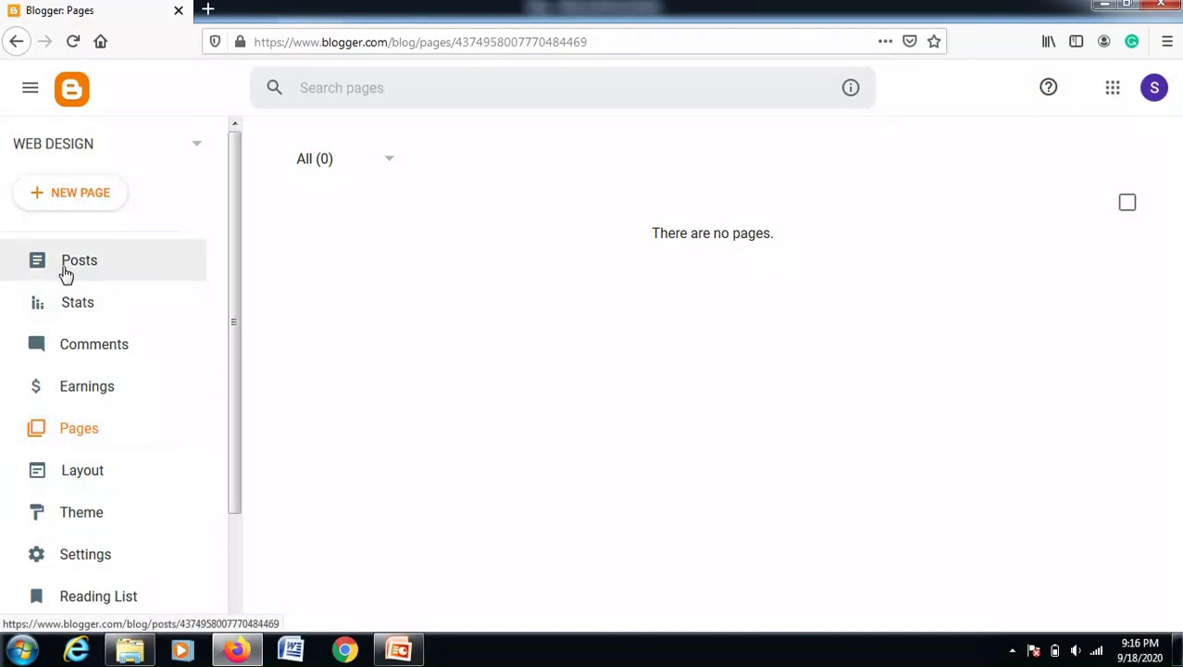
# Review the Layout page's sidebar, header, subscription, page list, ads and page body gadgets.
pyautogui.click(96, 476)
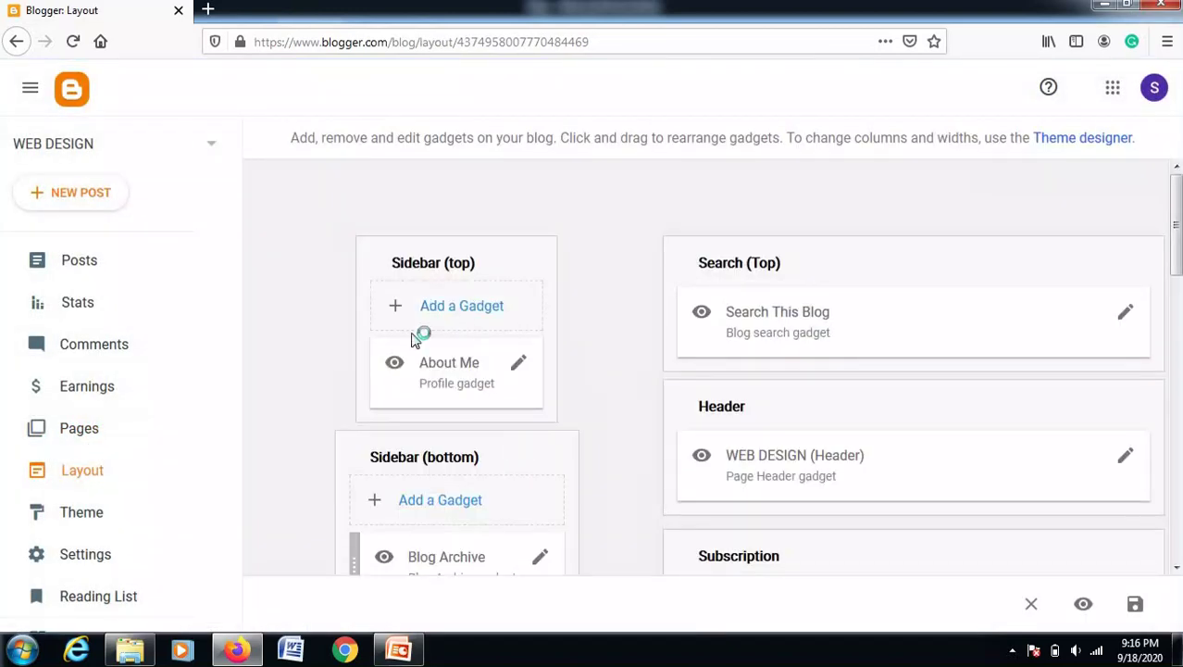
pyautogui.scroll(-3, 804, 326)
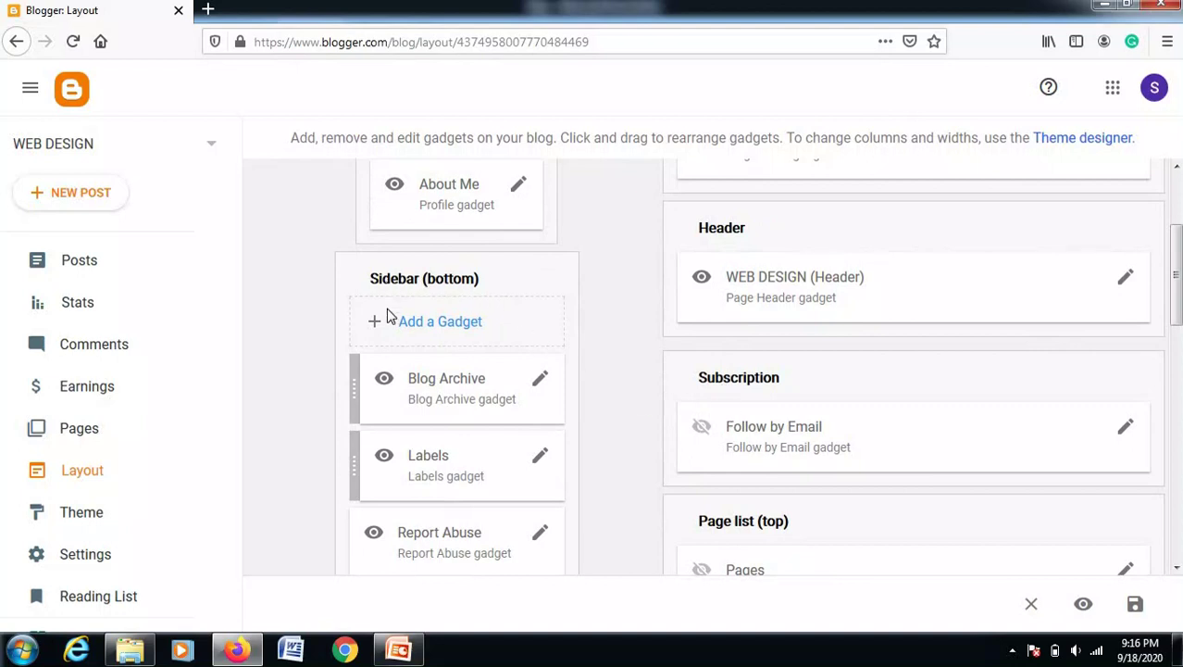
pyautogui.scroll(-2, 806, 525)
pyautogui.scroll(-8, 806, 525)
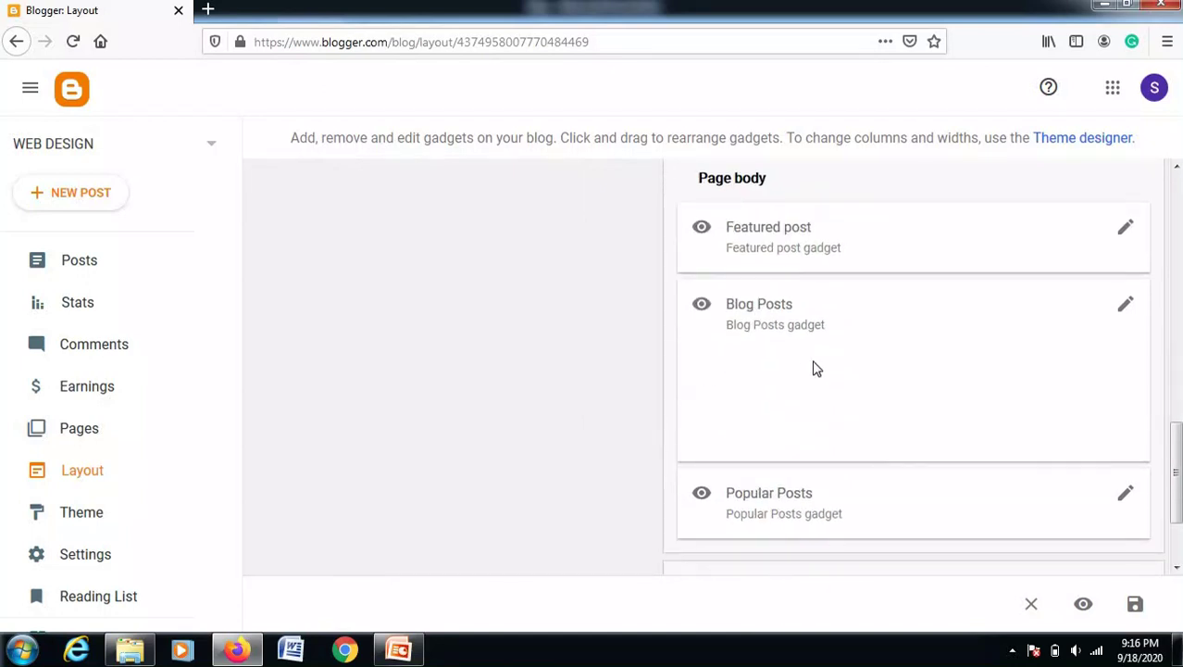
pyautogui.scroll(10, 530, 384)
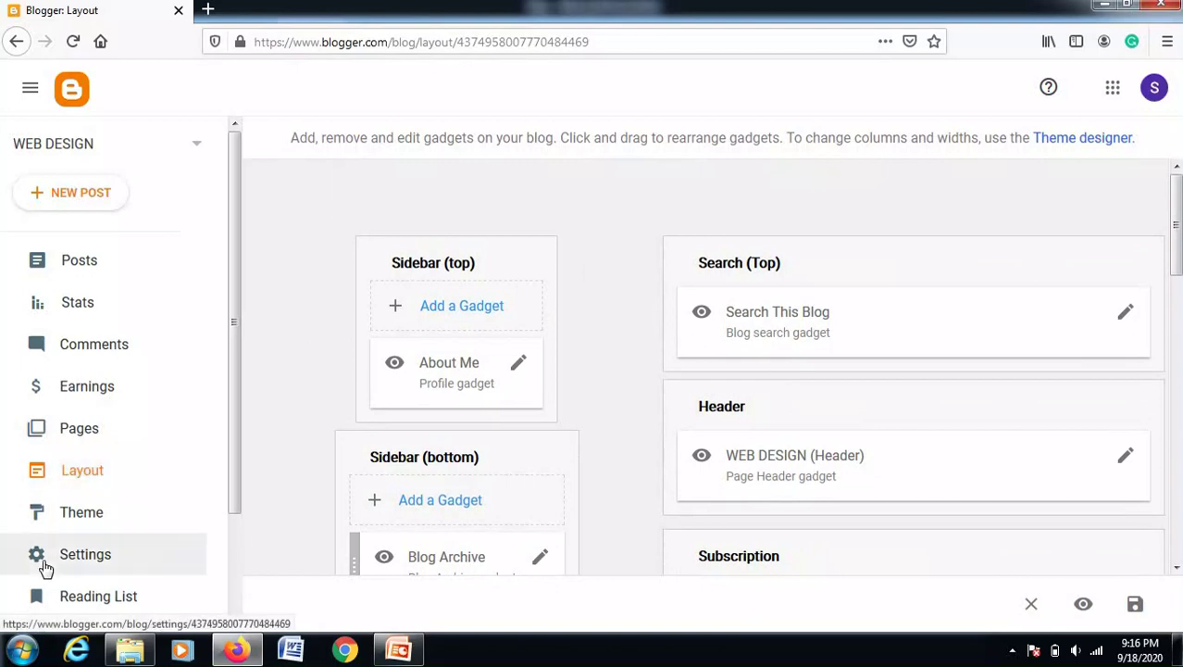
# Find the Contempo Aqua theme in the gallery and preview the blog with it.
pyautogui.click(77, 522)
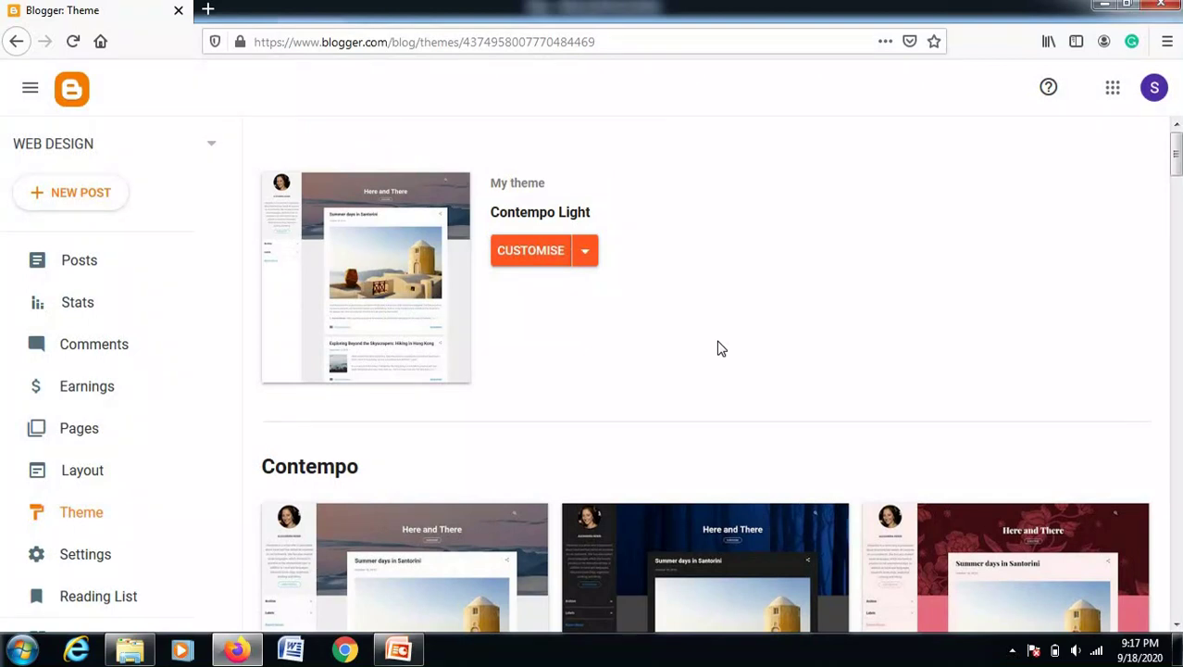
pyautogui.scroll(-2, 719, 348)
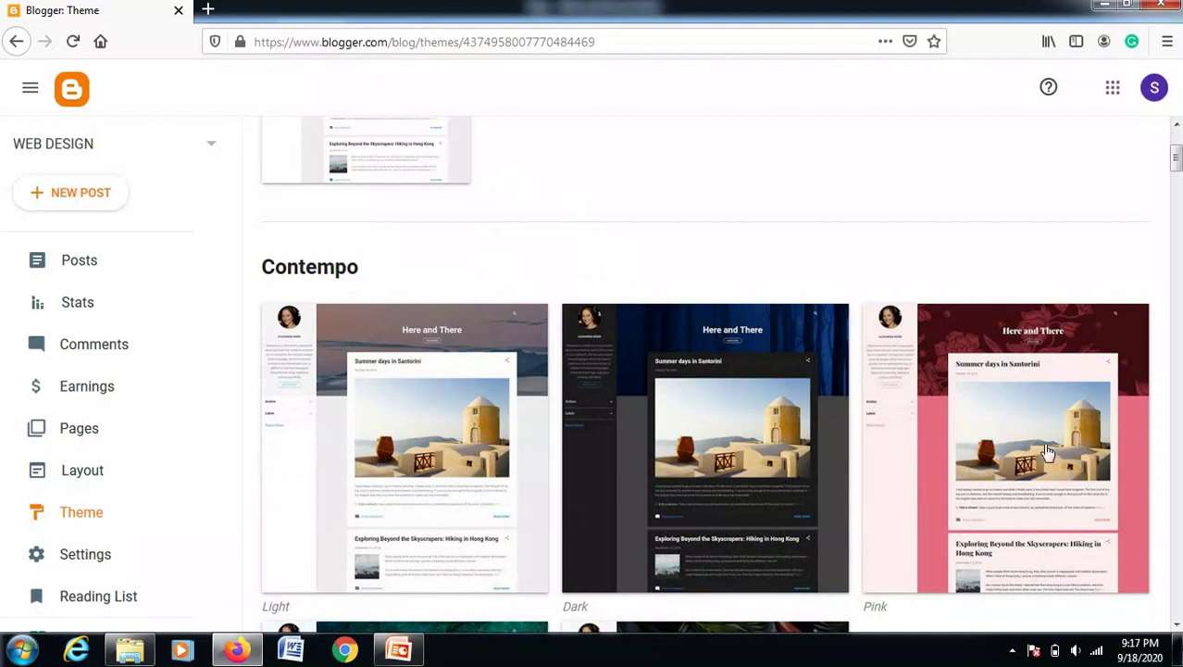
pyautogui.scroll(-3, 1047, 447)
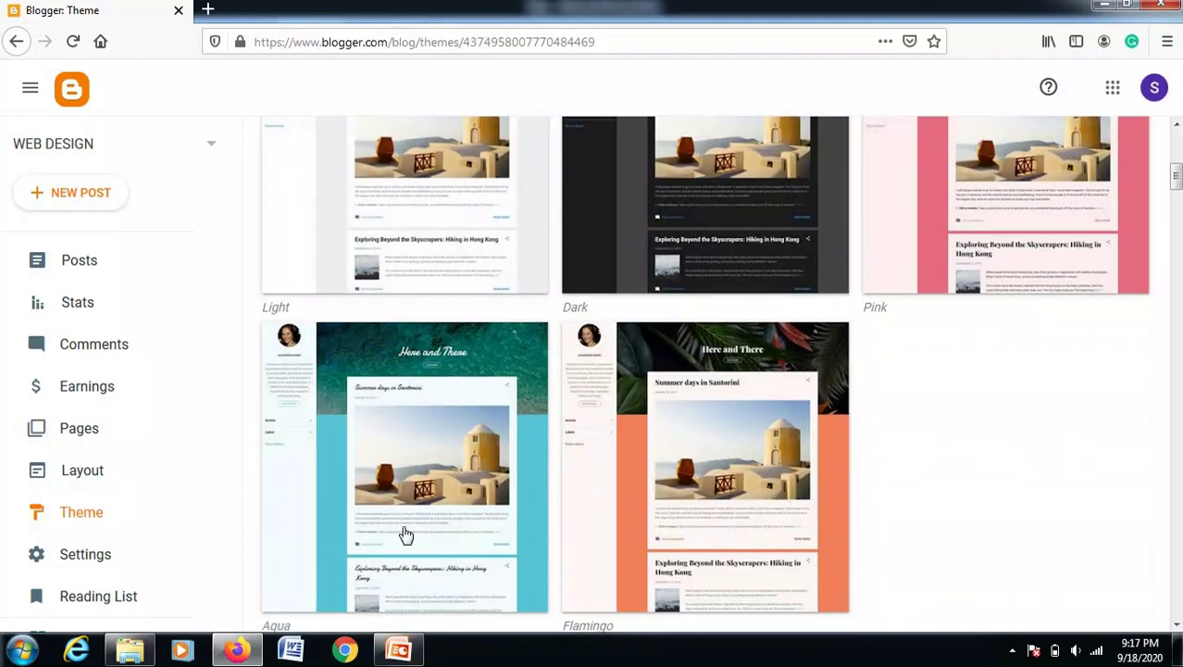
pyautogui.click(413, 471)
pyautogui.scroll(-5, 413, 470)
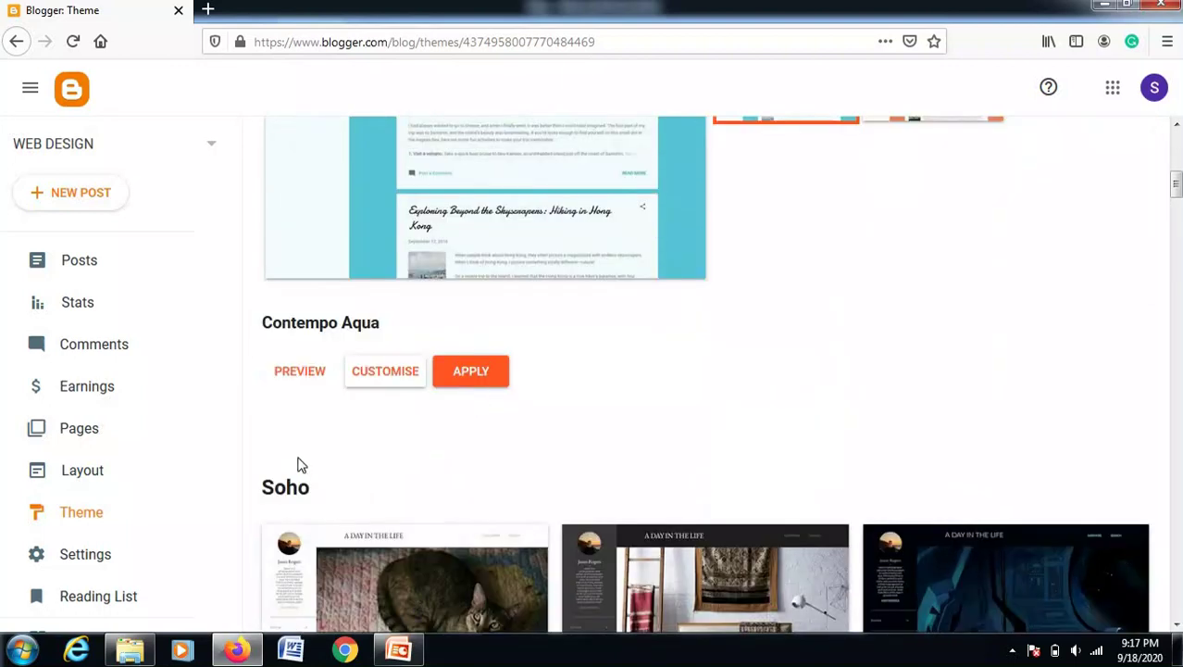
pyautogui.click(301, 372)
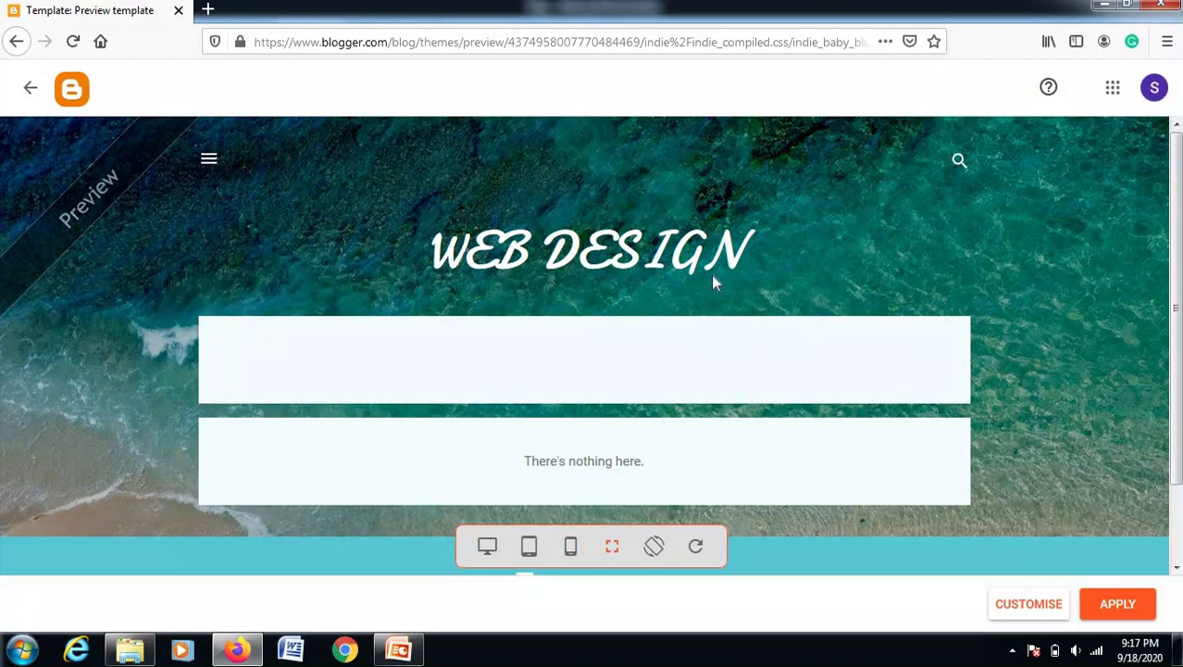
pyautogui.scroll(-2, 708, 281)
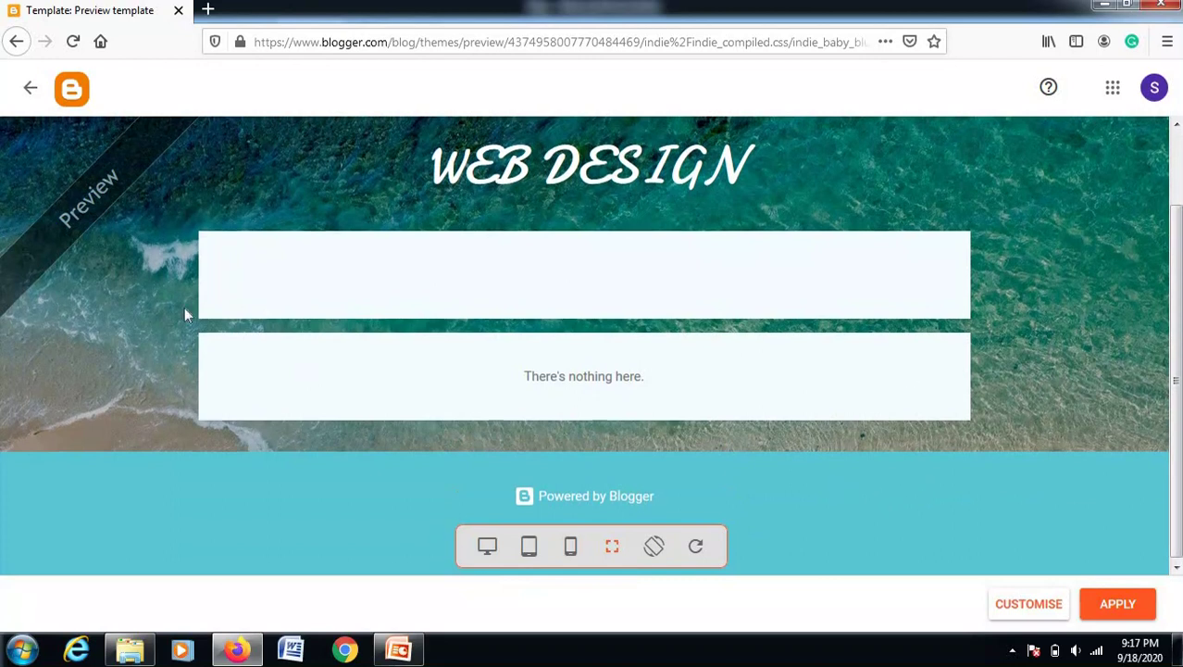
pyautogui.scroll(2, 186, 312)
# Return from the preview and apply Contempo Aqua as the blog's theme.
pyautogui.click(17, 43)
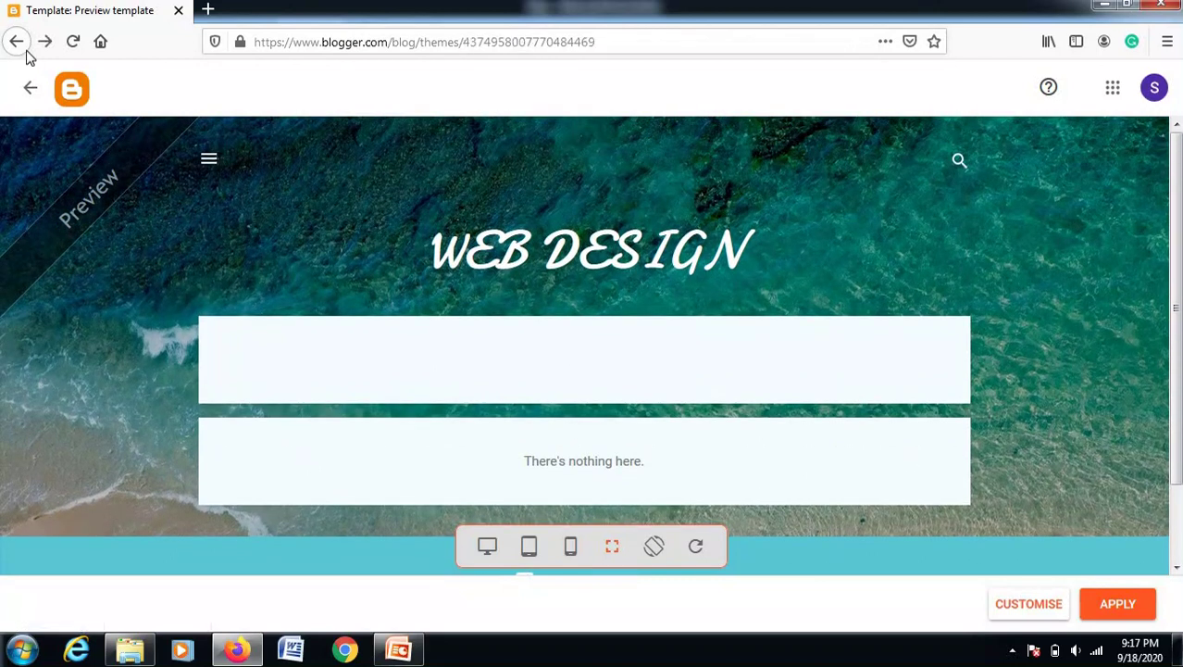
pyautogui.scroll(-2, 635, 470)
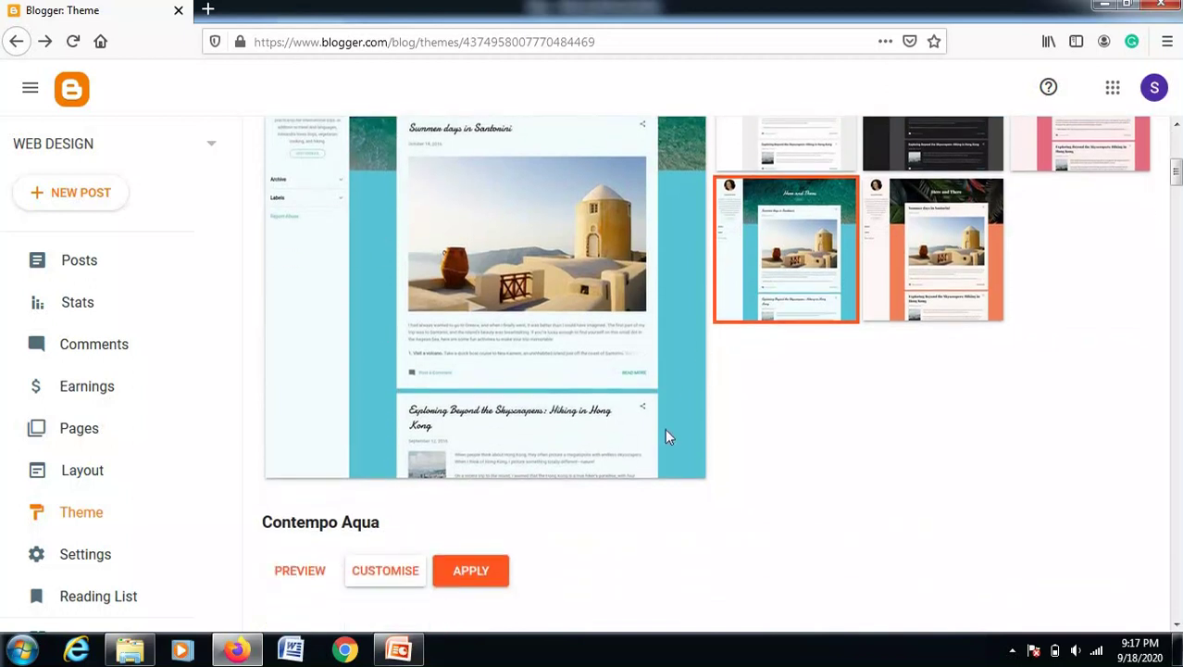
pyautogui.click(479, 581)
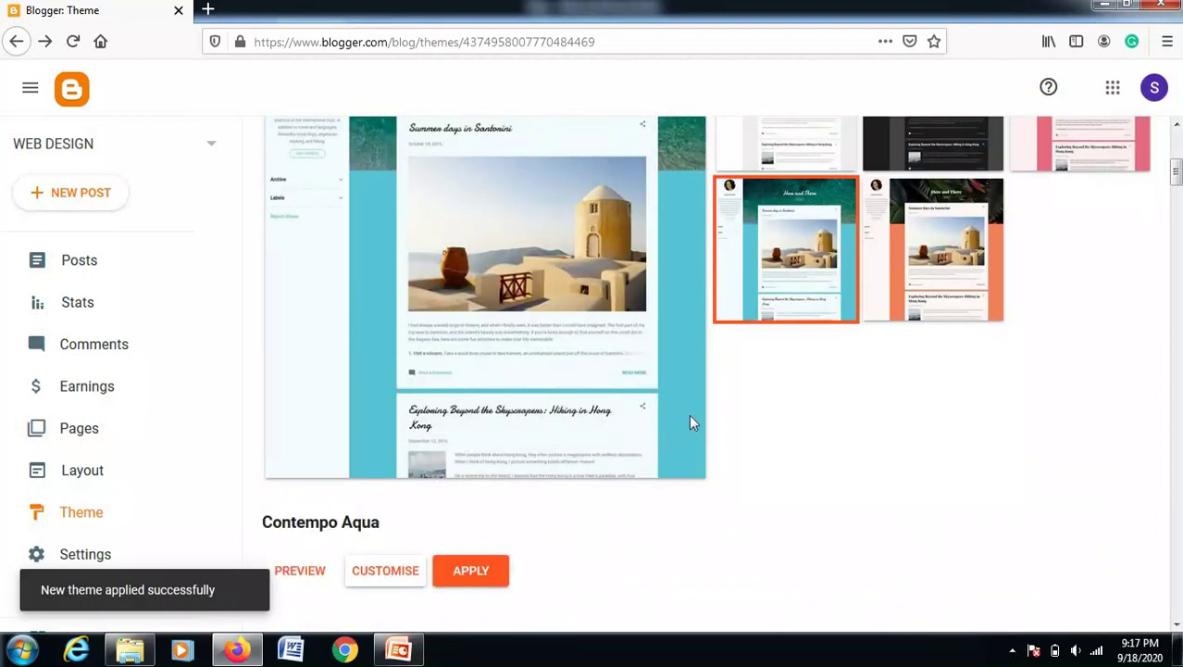
pyautogui.scroll(-2, 705, 432)
pyautogui.scroll(7, 706, 433)
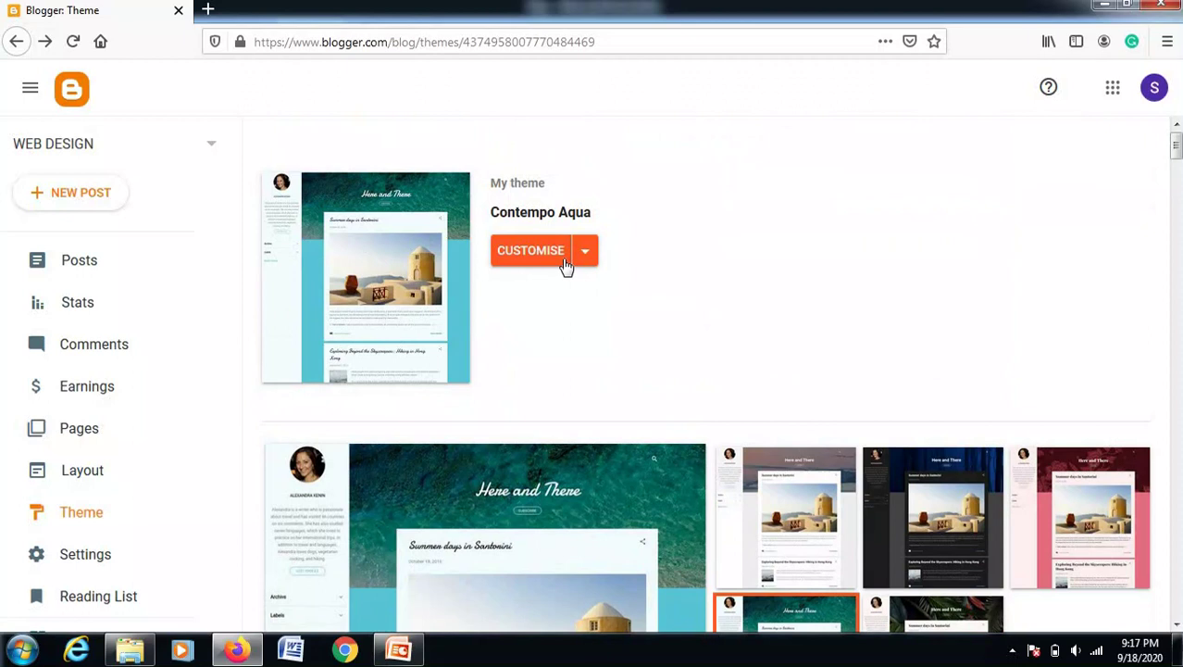
pyautogui.scroll(-3, 542, 291)
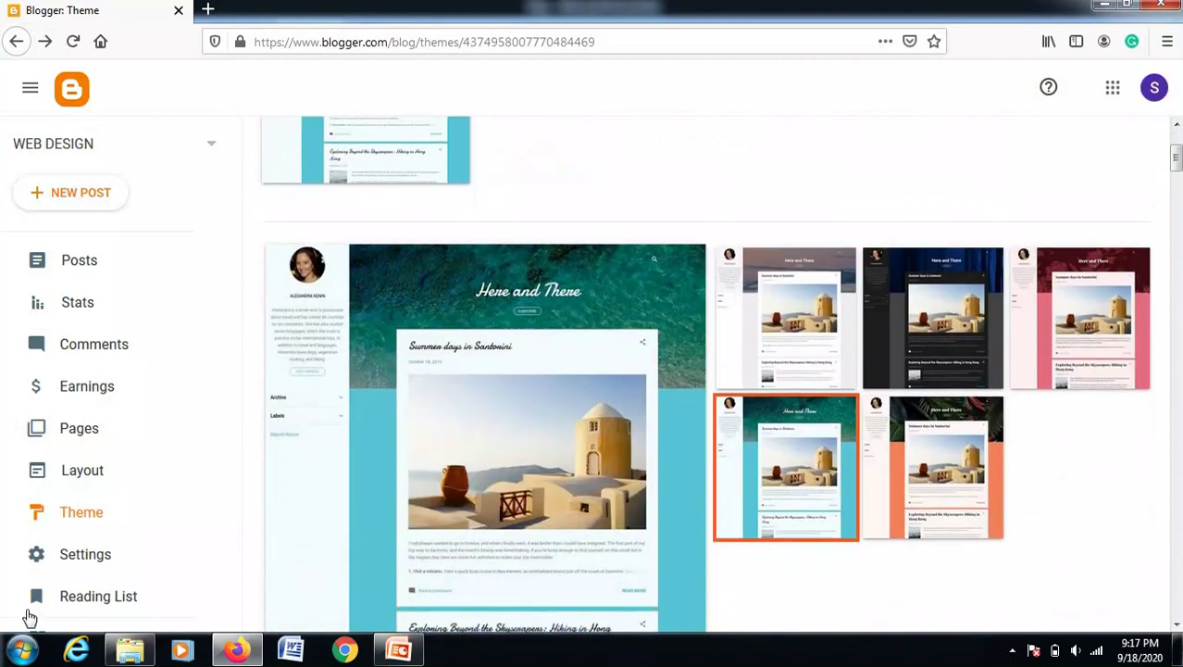
pyautogui.click(86, 558)
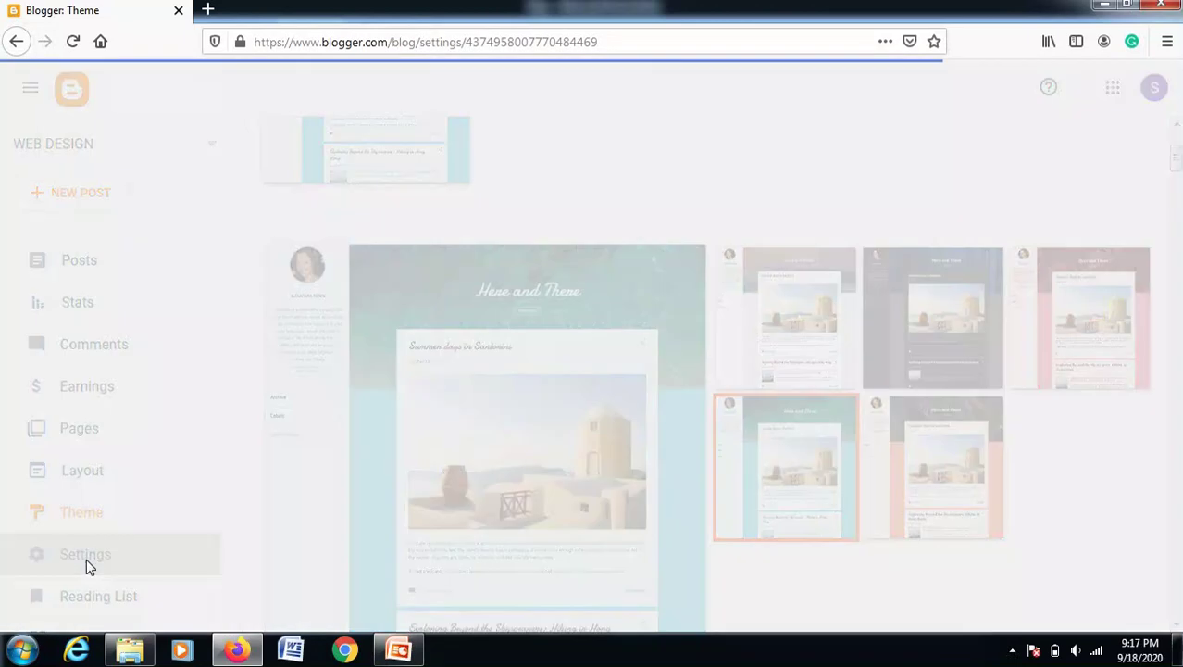
pyautogui.scroll(-5, 507, 230)
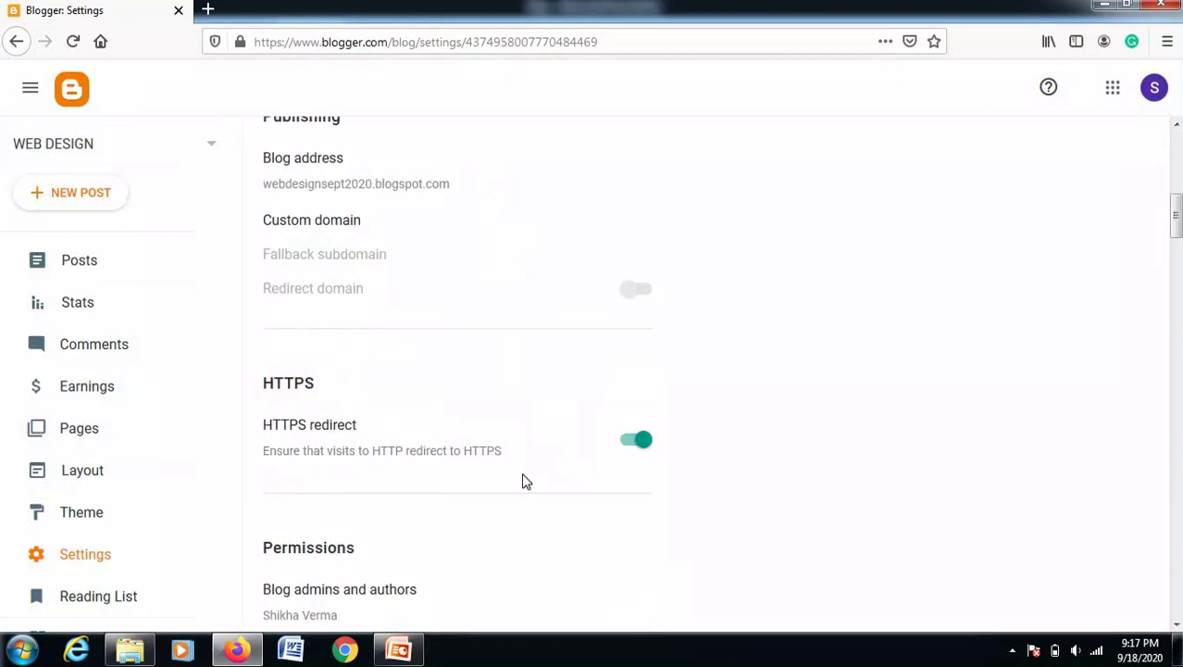
pyautogui.scroll(6, 524, 480)
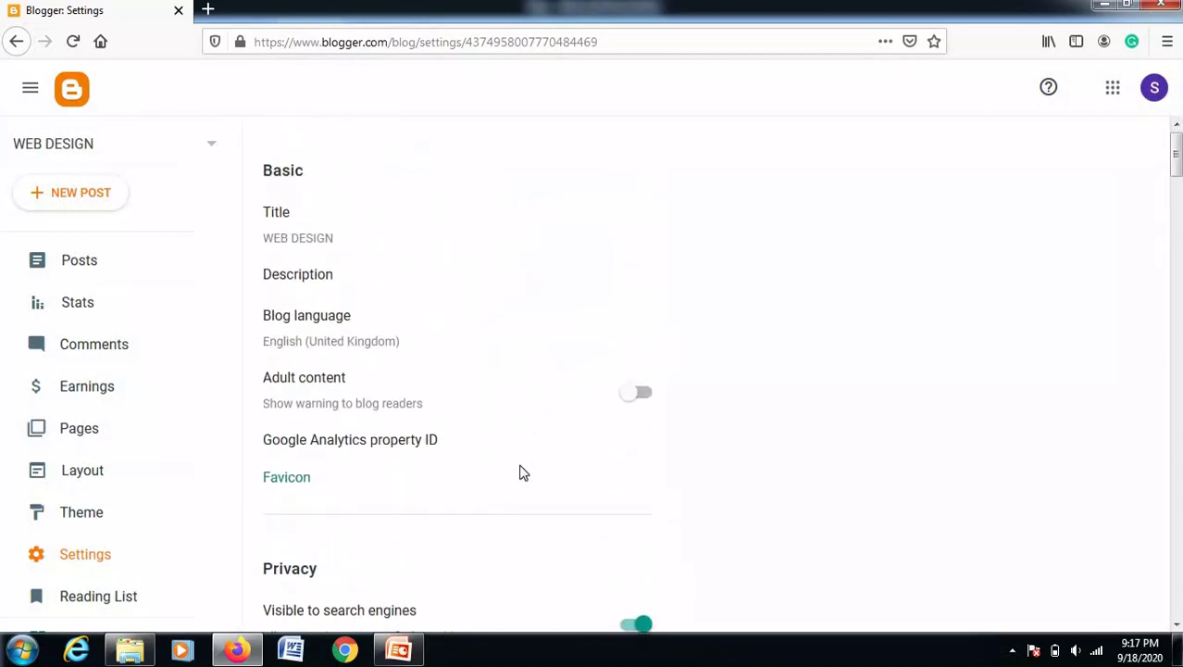
pyautogui.click(322, 278)
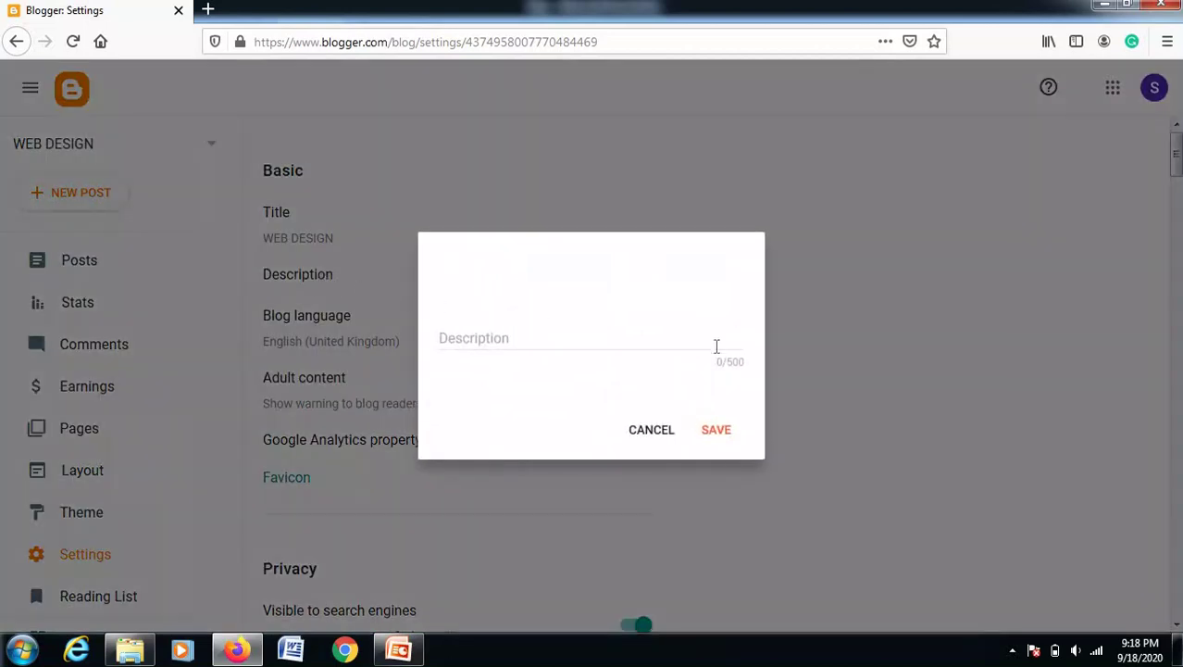
pyautogui.click(546, 340)
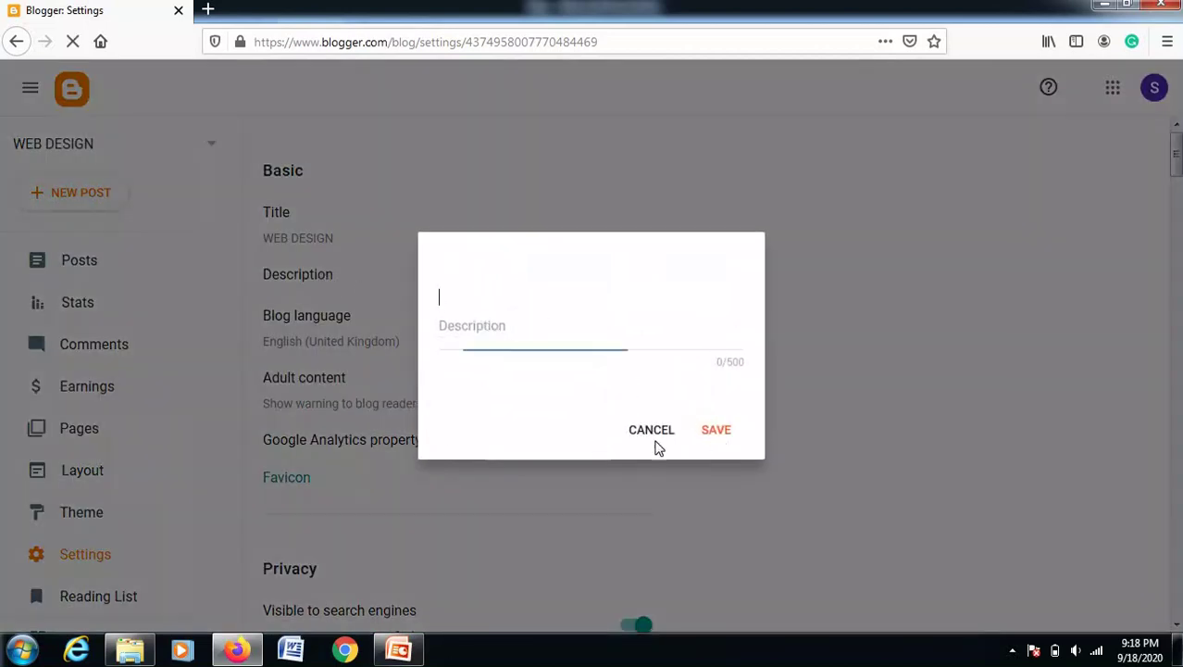
pyautogui.click(621, 429)
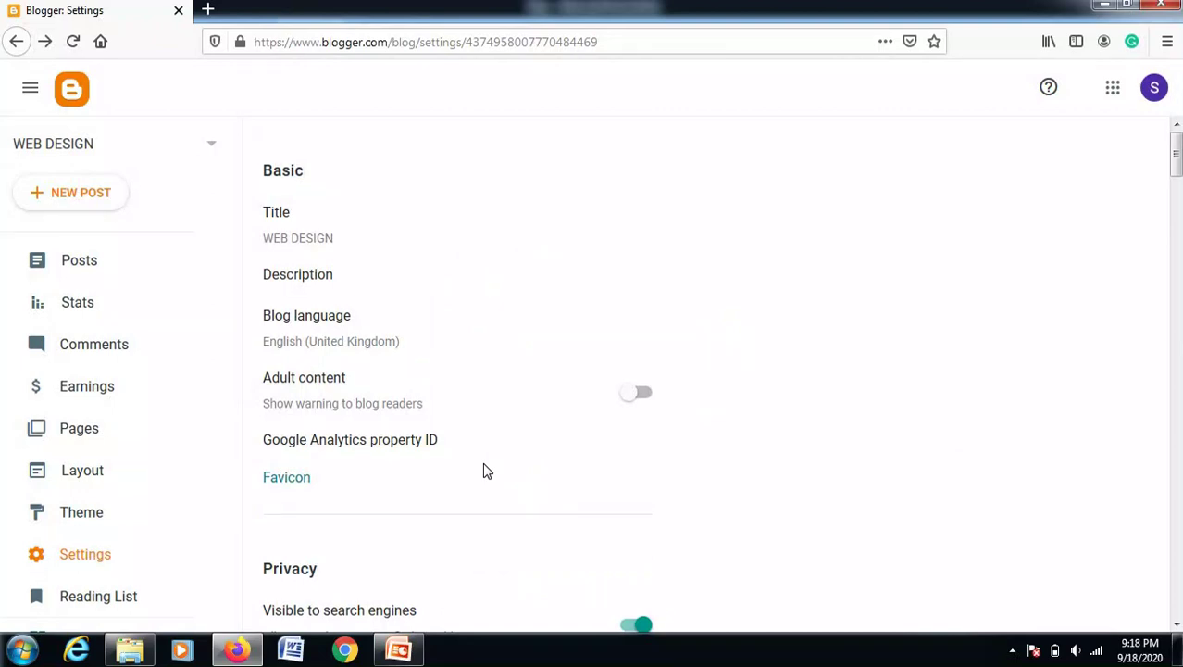
pyautogui.scroll(-3, 482, 471)
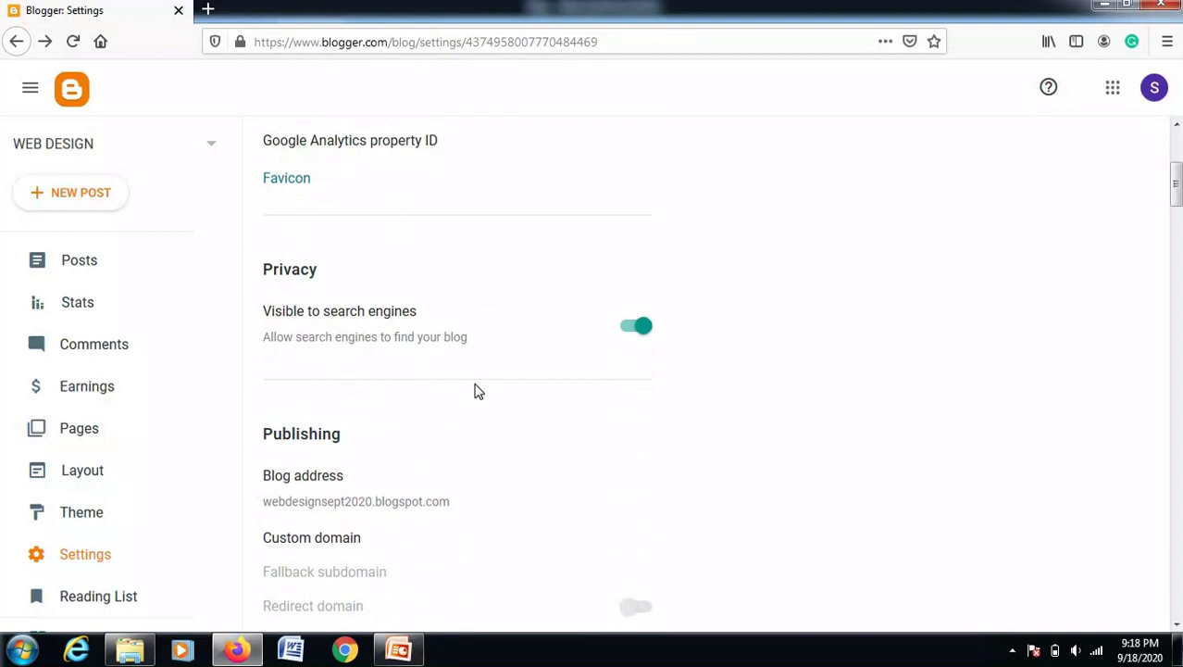
# Toggle the 'Visible to search engines' setting, then scroll down to the Manage blog section.
pyautogui.click(639, 331)
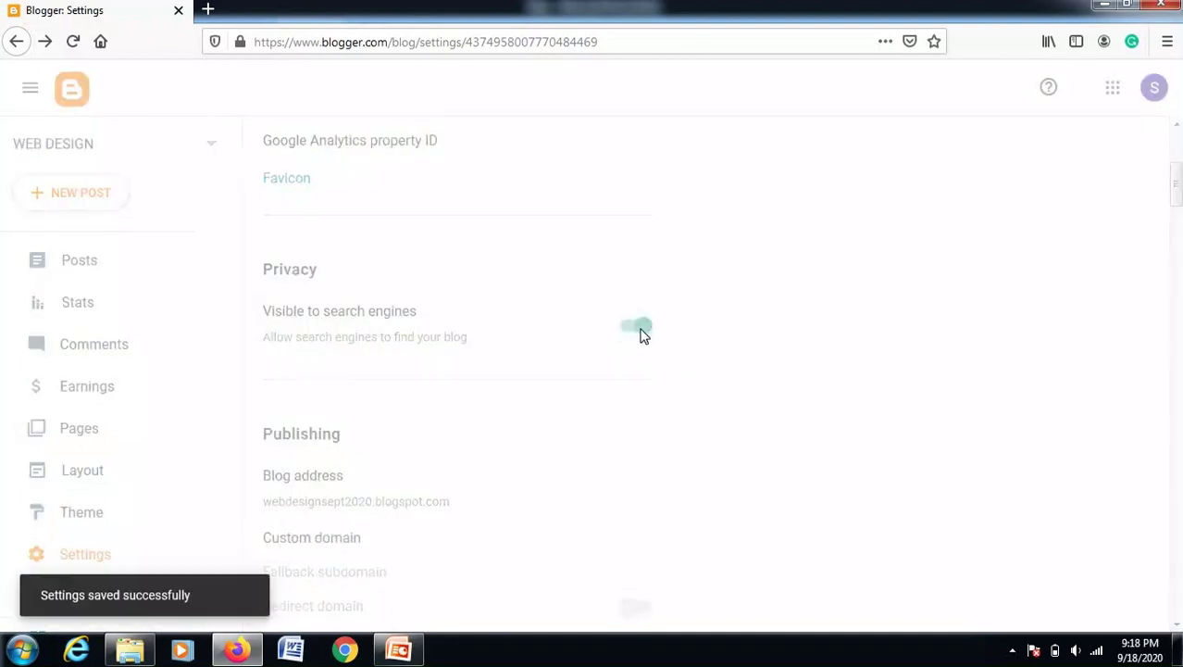
pyautogui.scroll(-3, 388, 481)
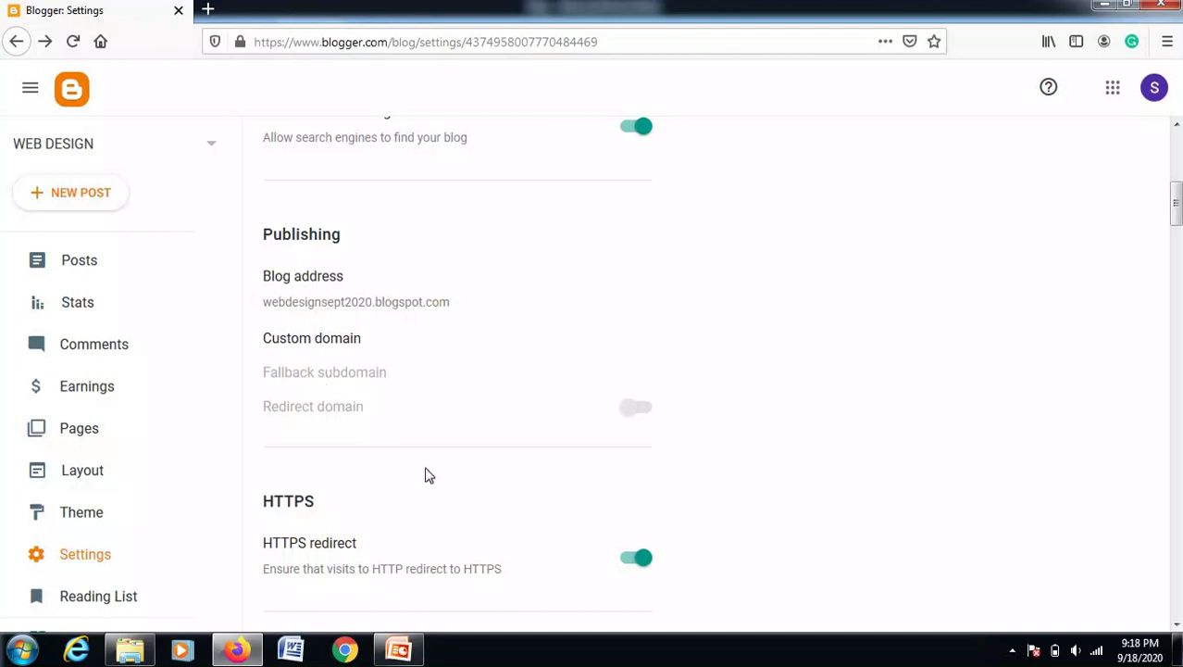
pyautogui.scroll(-3, 431, 480)
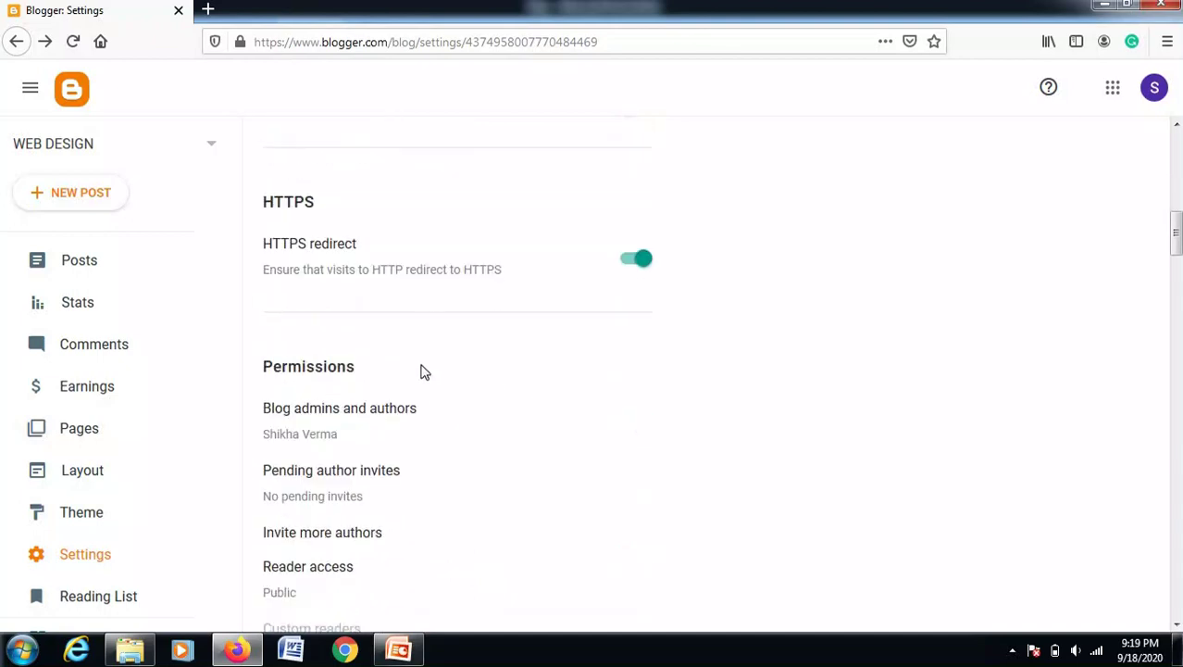
pyautogui.scroll(-5, 443, 496)
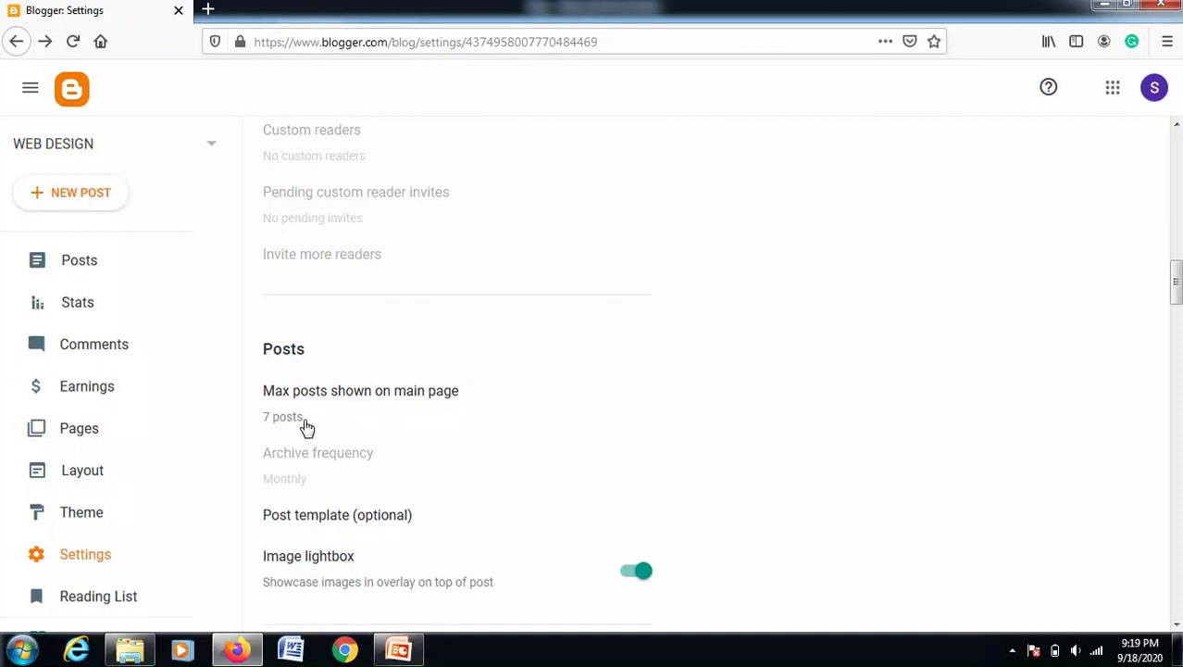
pyautogui.scroll(-5, 338, 508)
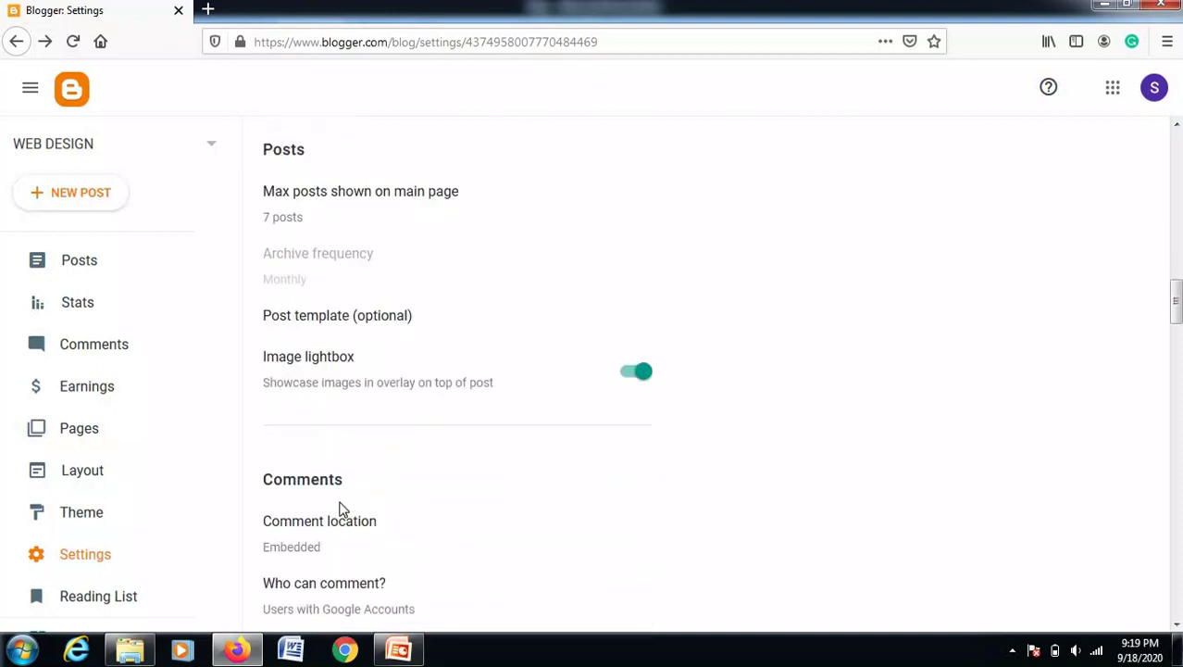
pyautogui.scroll(-1, 339, 470)
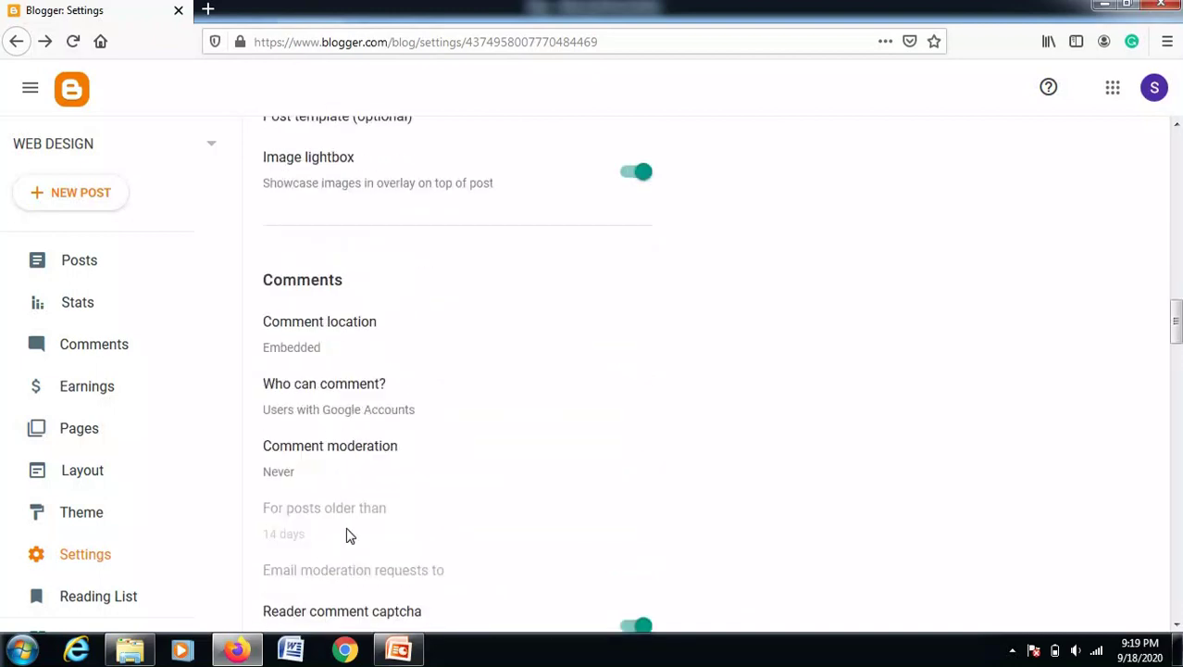
pyautogui.scroll(-1, 350, 535)
pyautogui.scroll(-1, 440, 581)
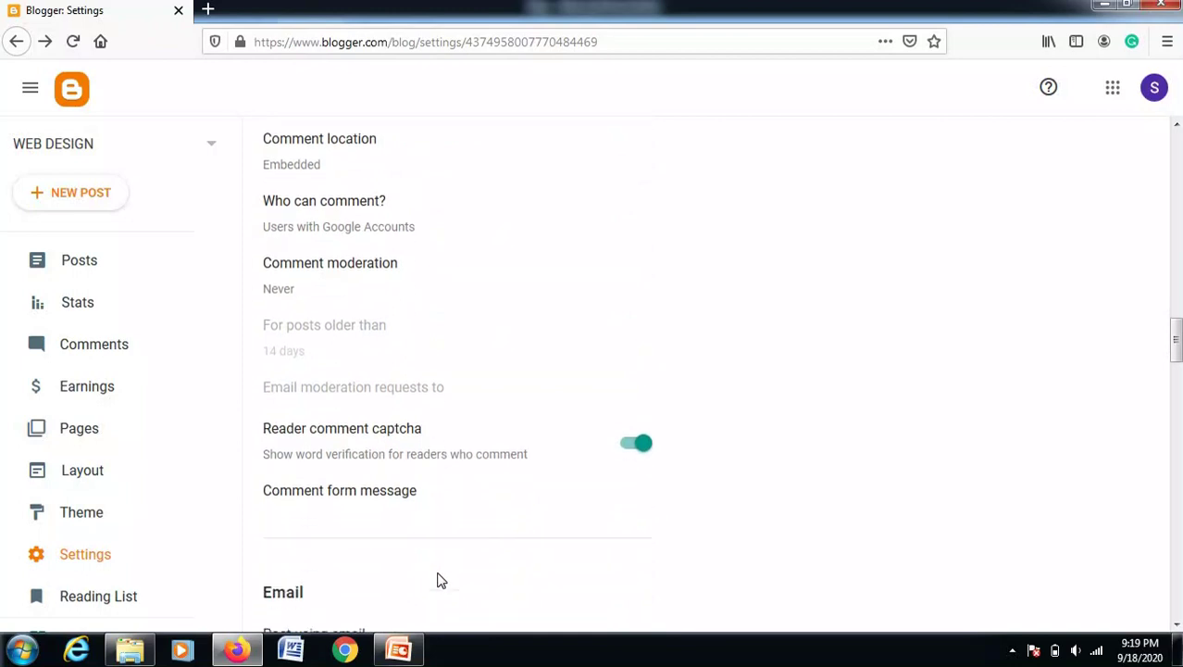
pyautogui.scroll(-2, 441, 581)
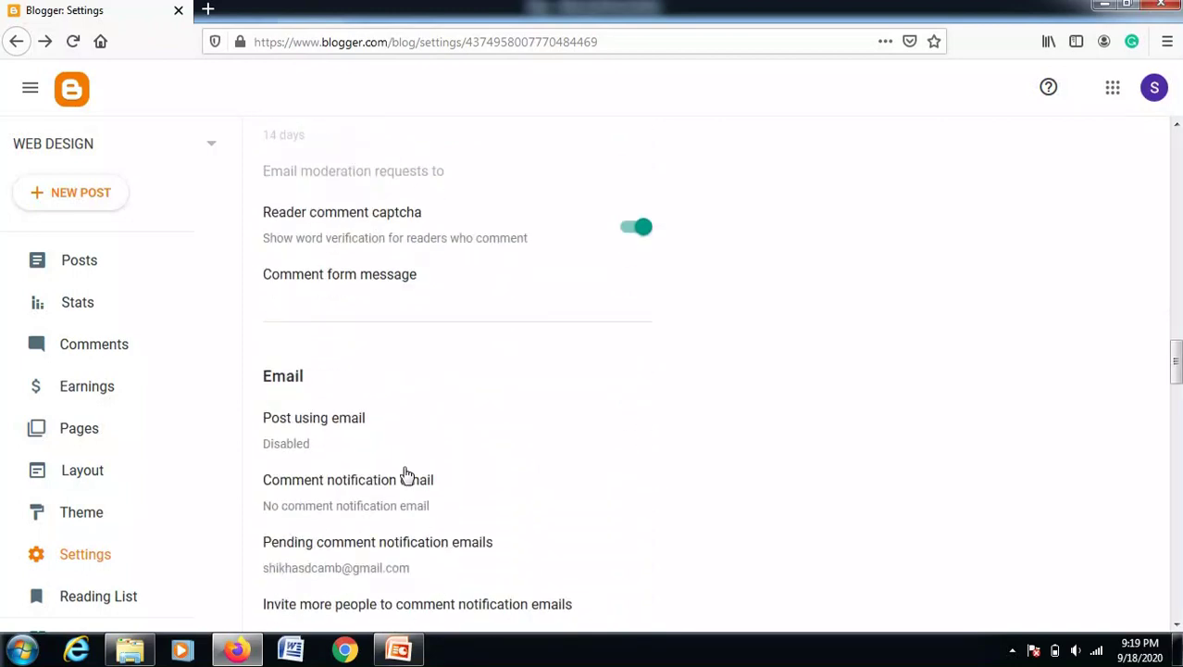
pyautogui.scroll(-3, 489, 417)
pyautogui.scroll(-10, 507, 449)
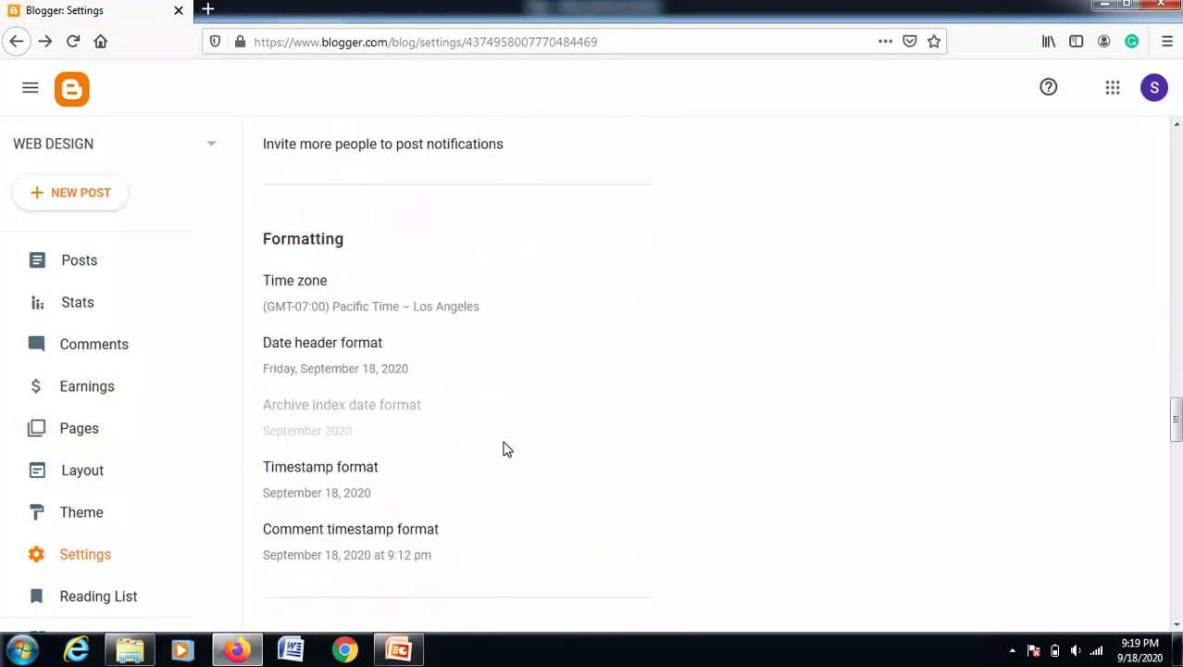
pyautogui.scroll(-10, 507, 449)
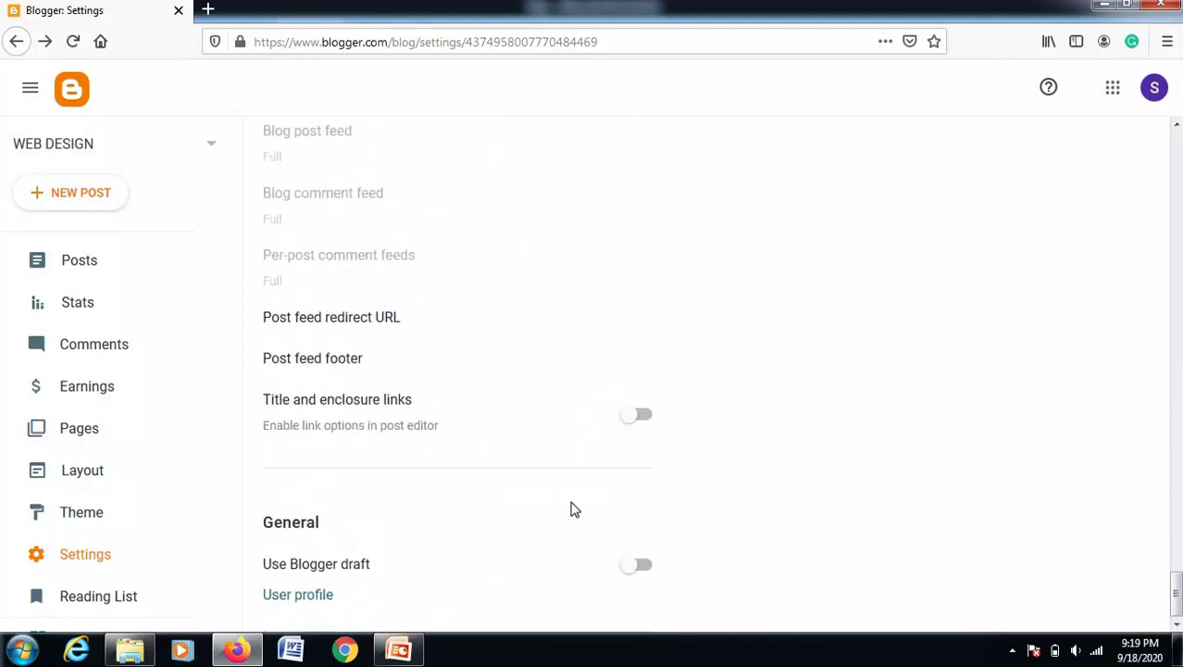
pyautogui.scroll(5, 1018, 433)
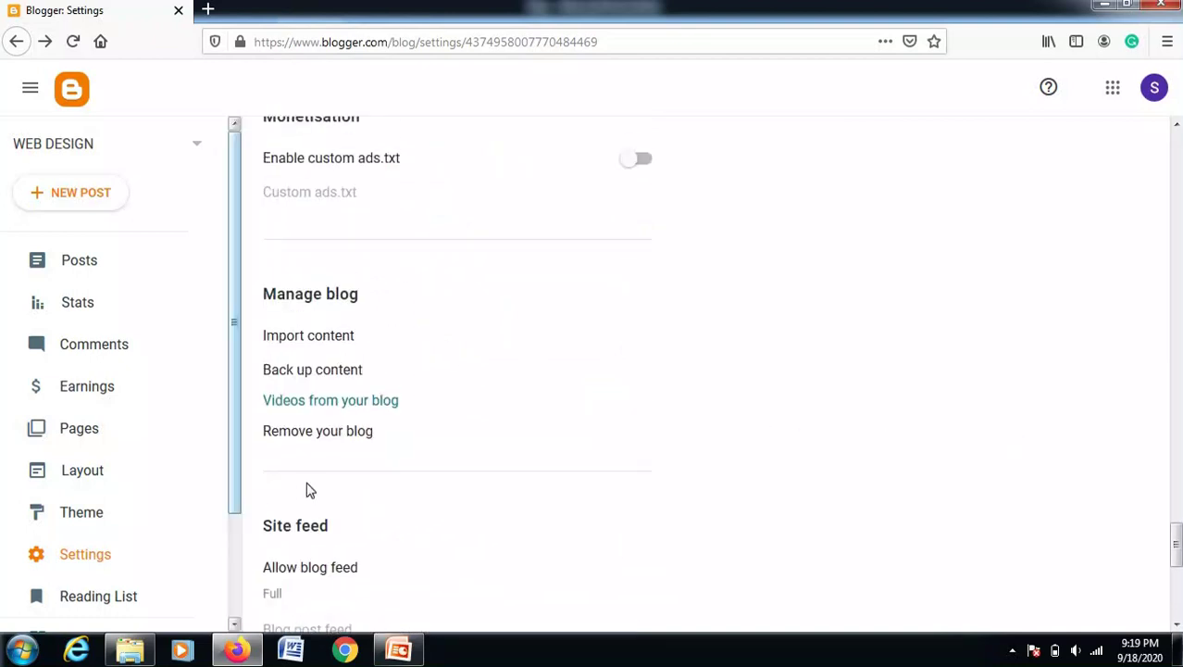
# Delete the WEB DESIGN blog, then permanently delete it so it cannot be restored.
pyautogui.click(313, 435)
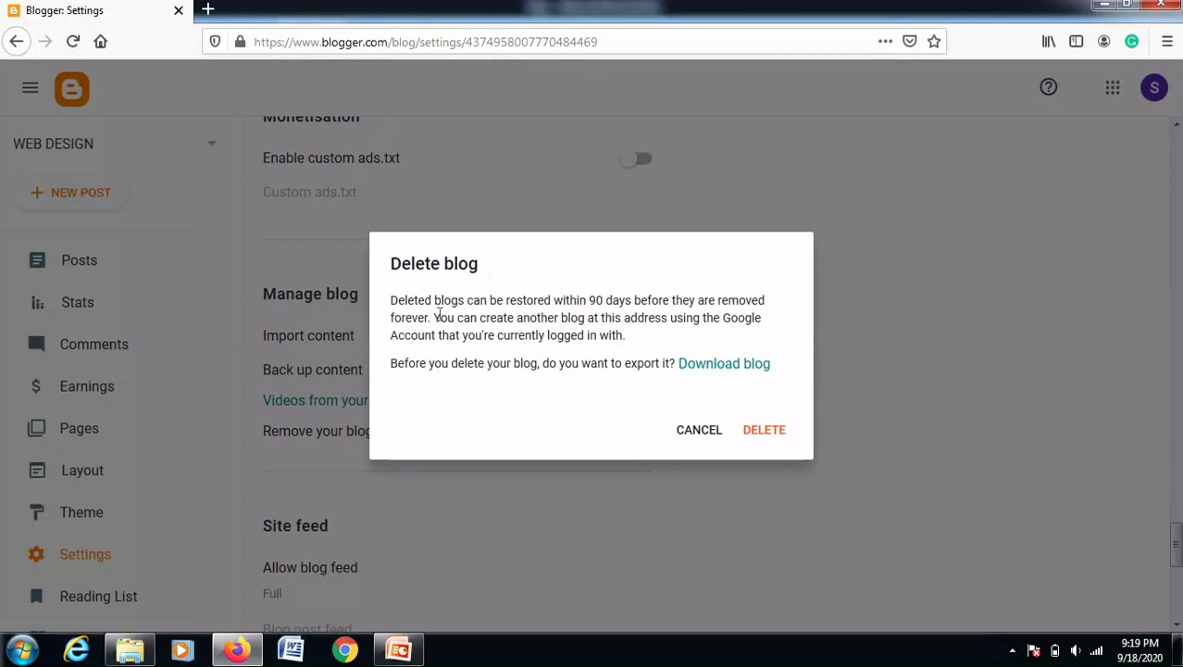
pyautogui.click(765, 431)
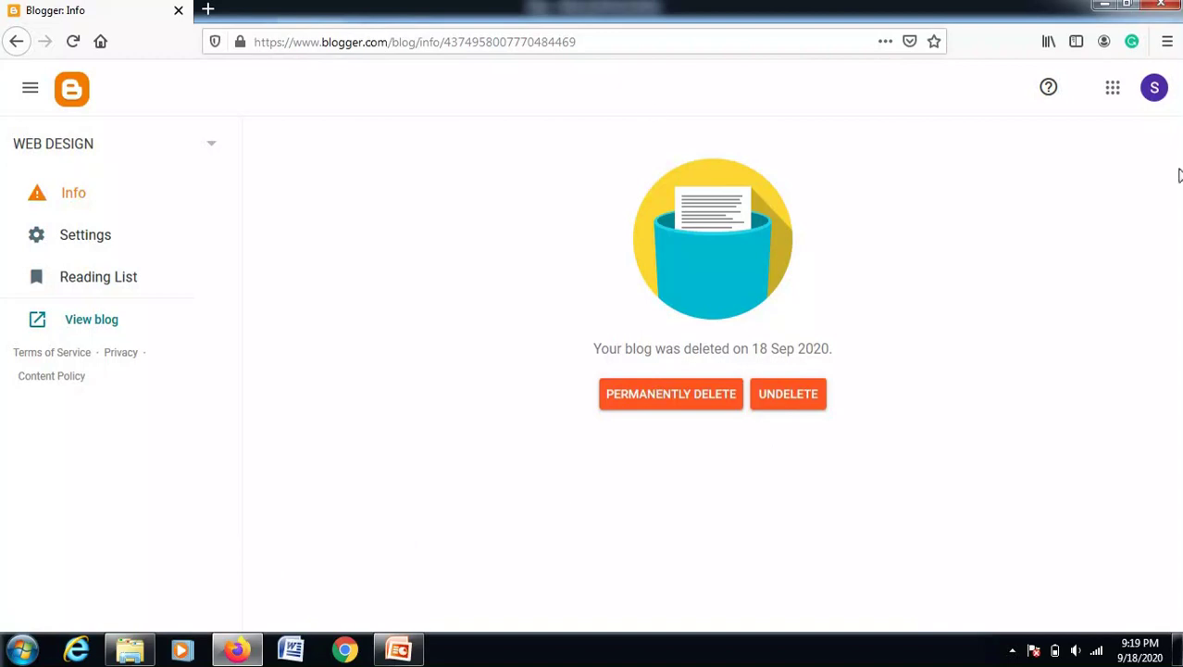
pyautogui.click(685, 406)
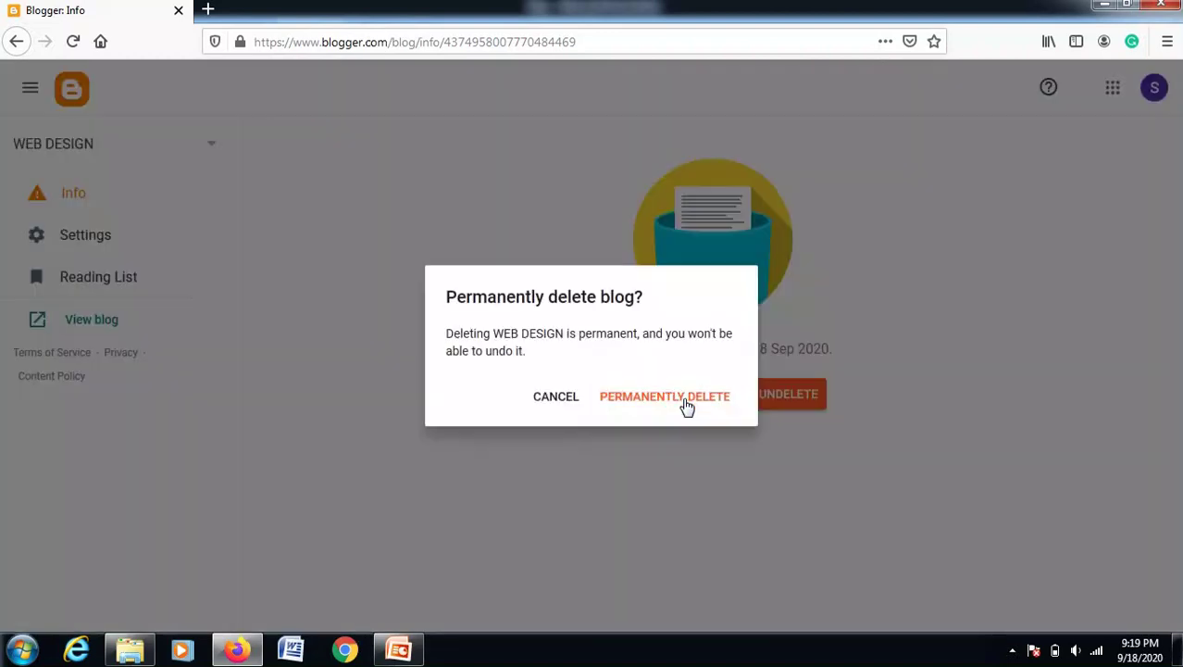
pyautogui.click(553, 401)
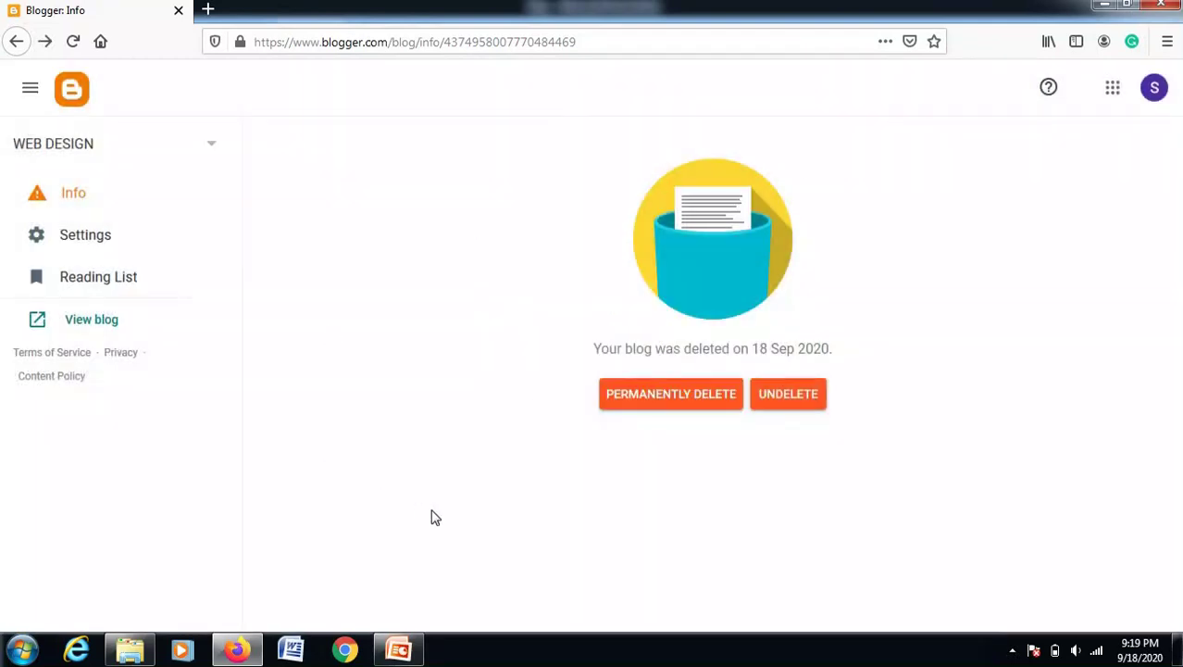
pyautogui.click(664, 404)
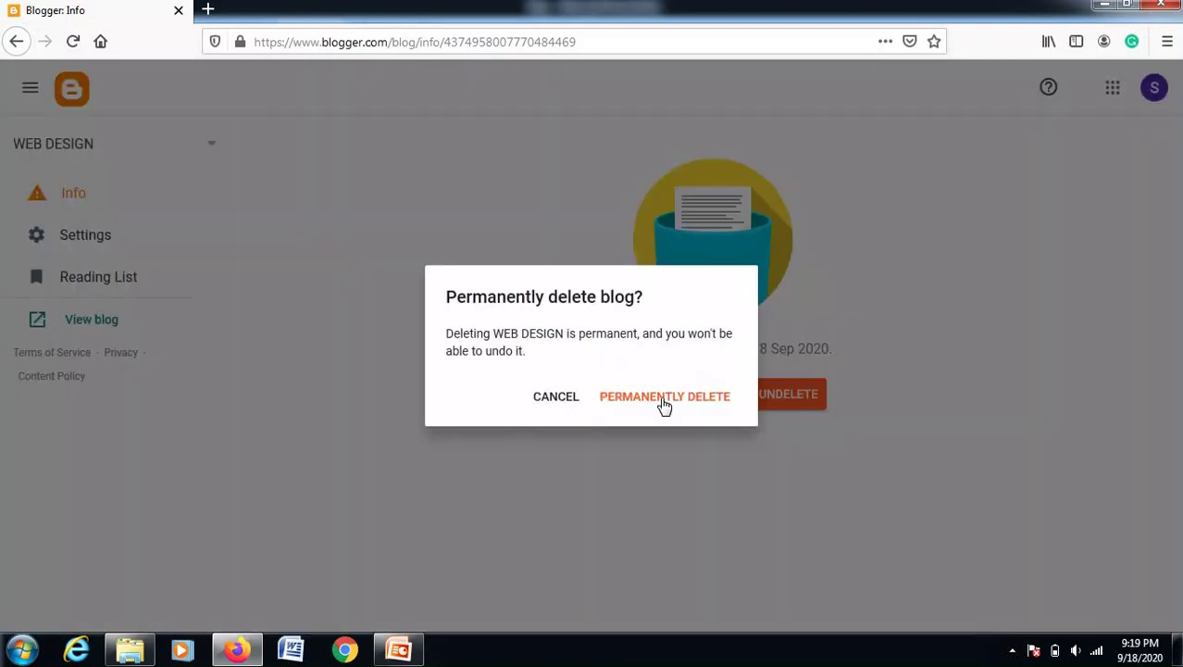
pyautogui.click(664, 398)
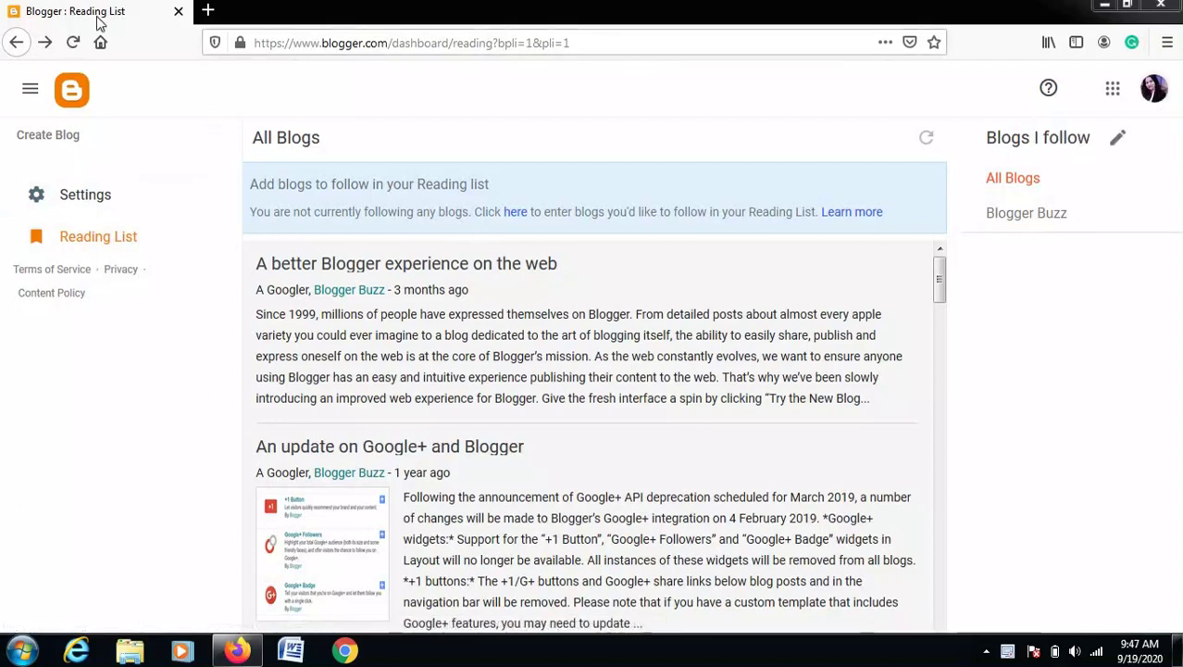
# Start a new blog titled 'SANATAN DHARMA COLLEGE'.
pyautogui.click(47, 137)
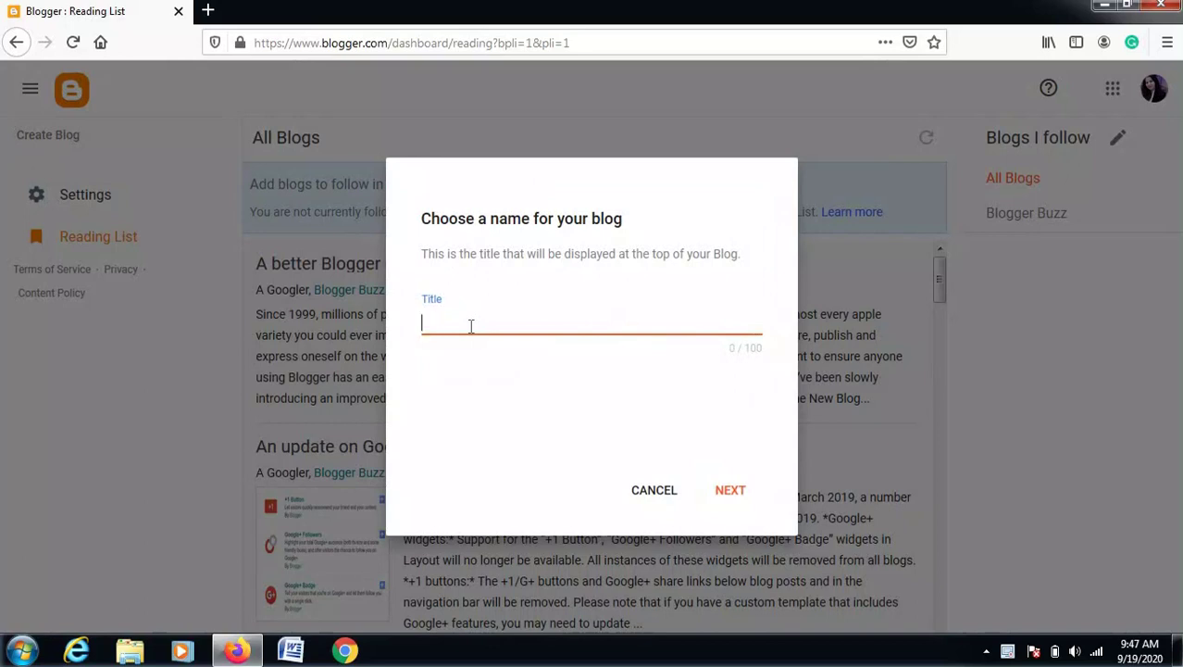
pyautogui.write('SANATAN DHARMA')
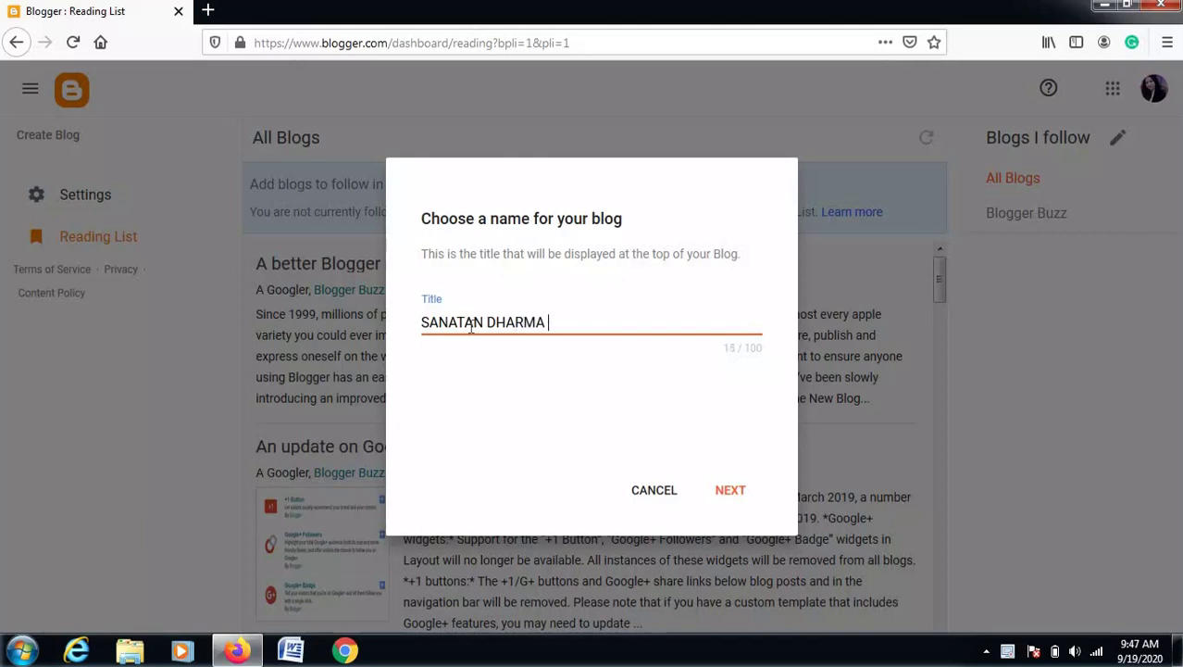
pyautogui.write(' COLLEGE')
pyautogui.click(719, 491)
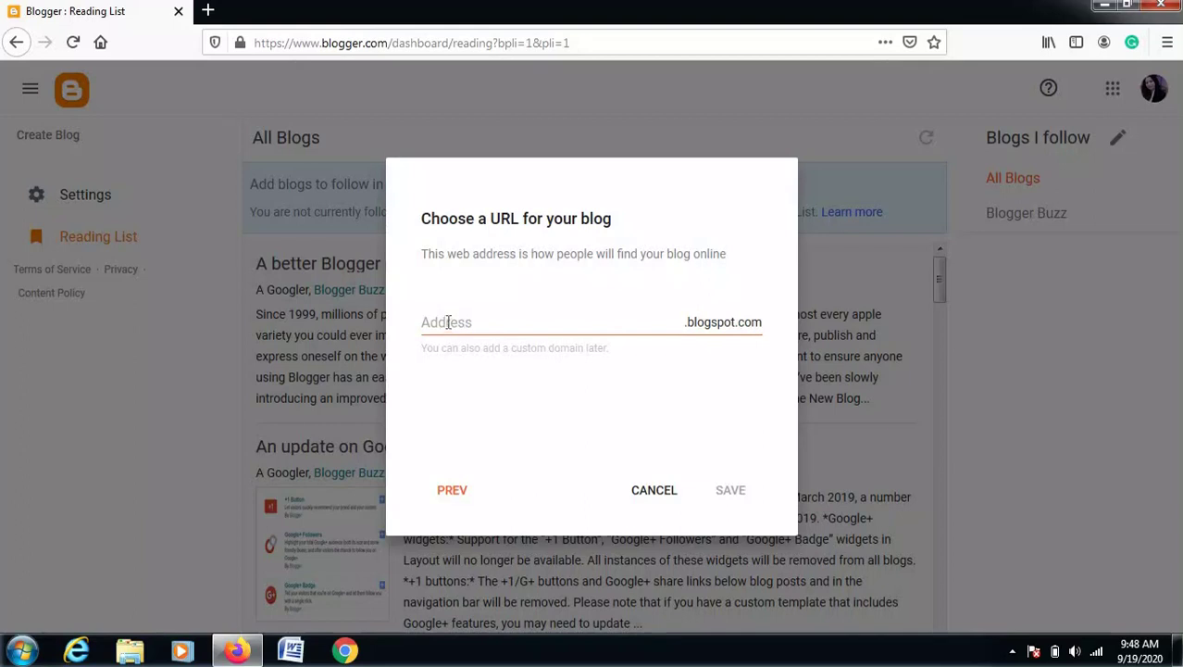
# Give it the address sdcamb2020.blogspot.com and save the blog.
pyautogui.click(448, 322)
pyautogui.write('SD')
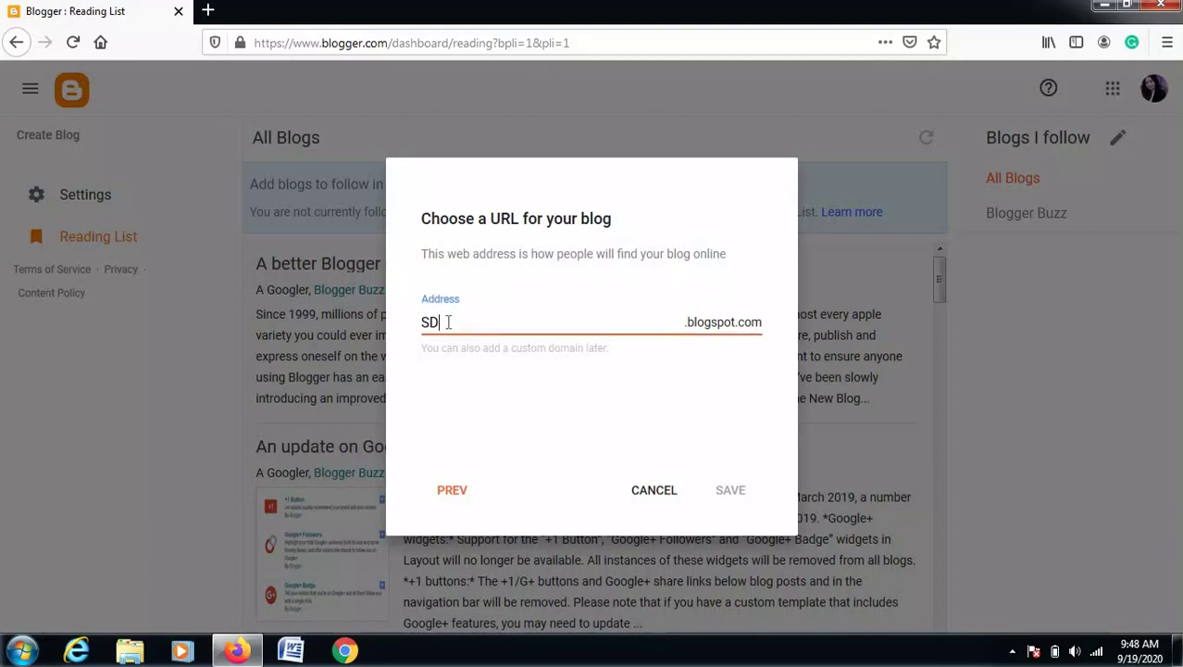
pyautogui.press('BackSpace')
pyautogui.press('BackSpace')
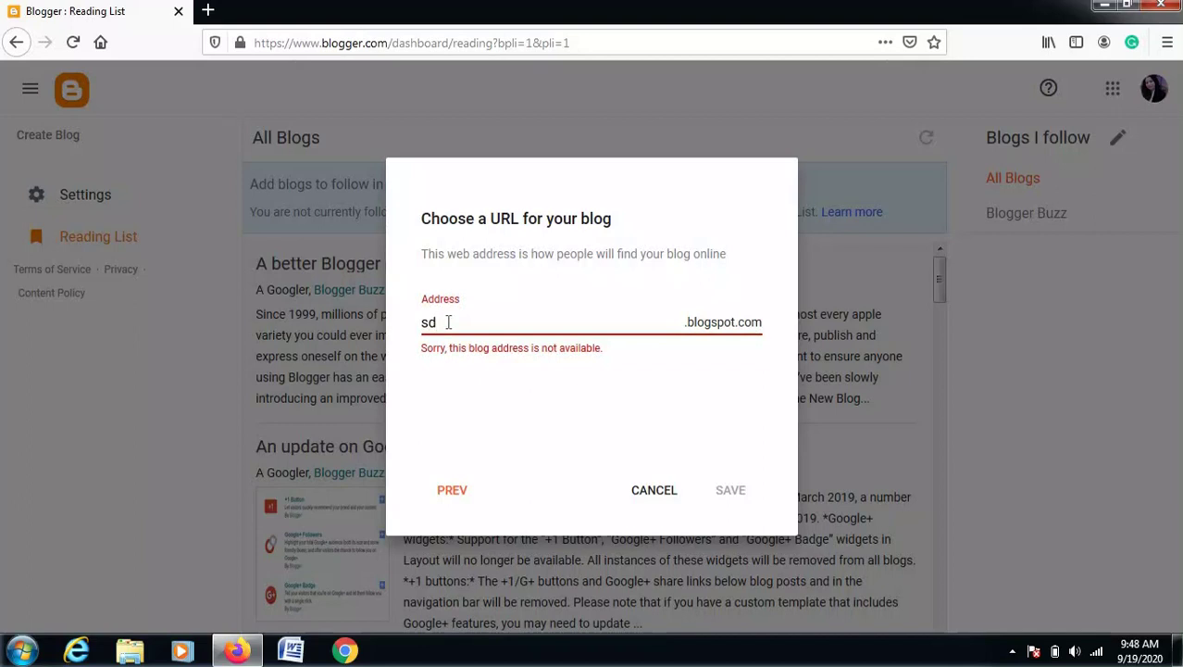
pyautogui.write('sdcamb')
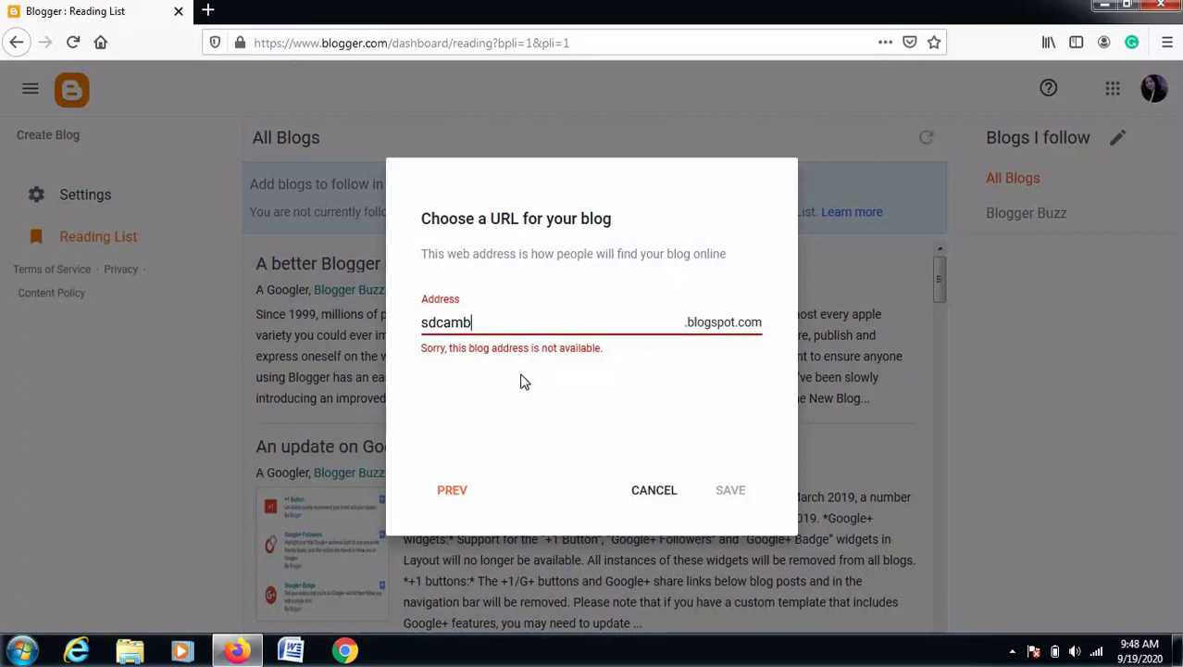
pyautogui.write('2020')
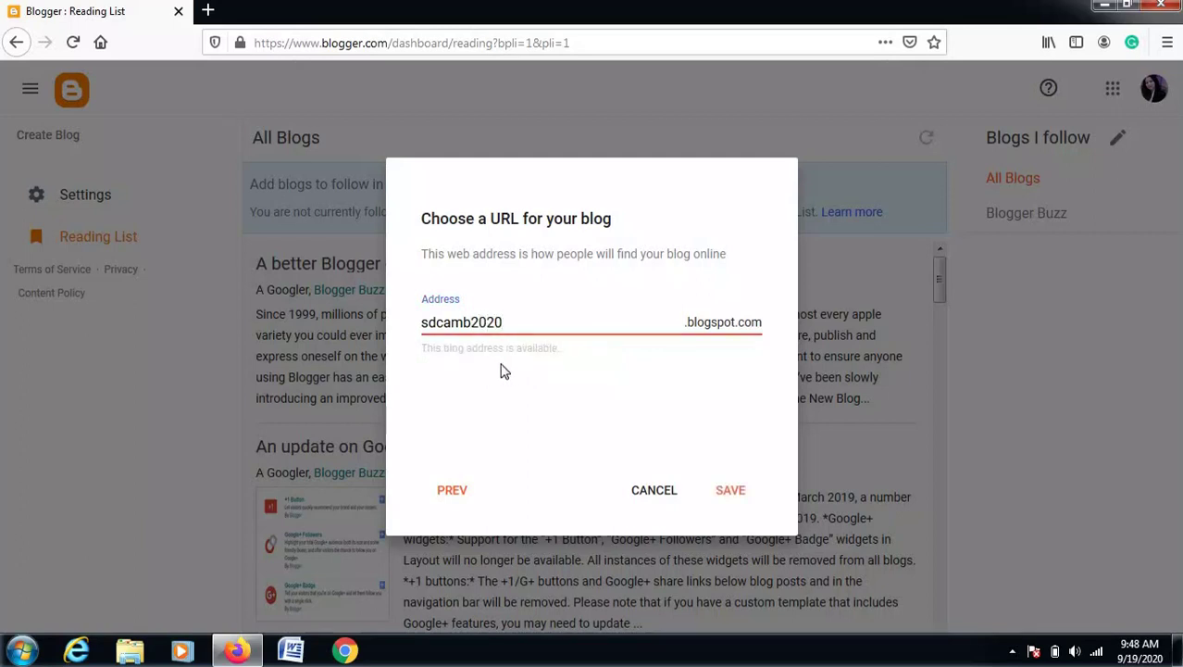
pyautogui.click(729, 491)
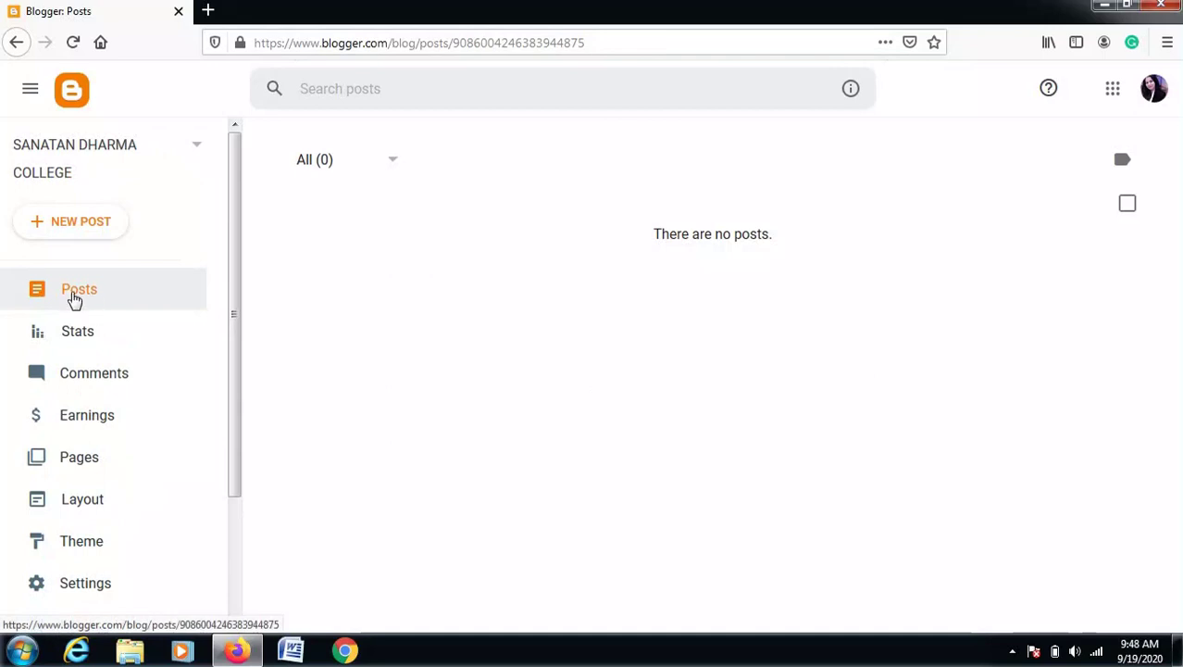
# Create a new post and place the cursor in its empty body.
pyautogui.click(72, 229)
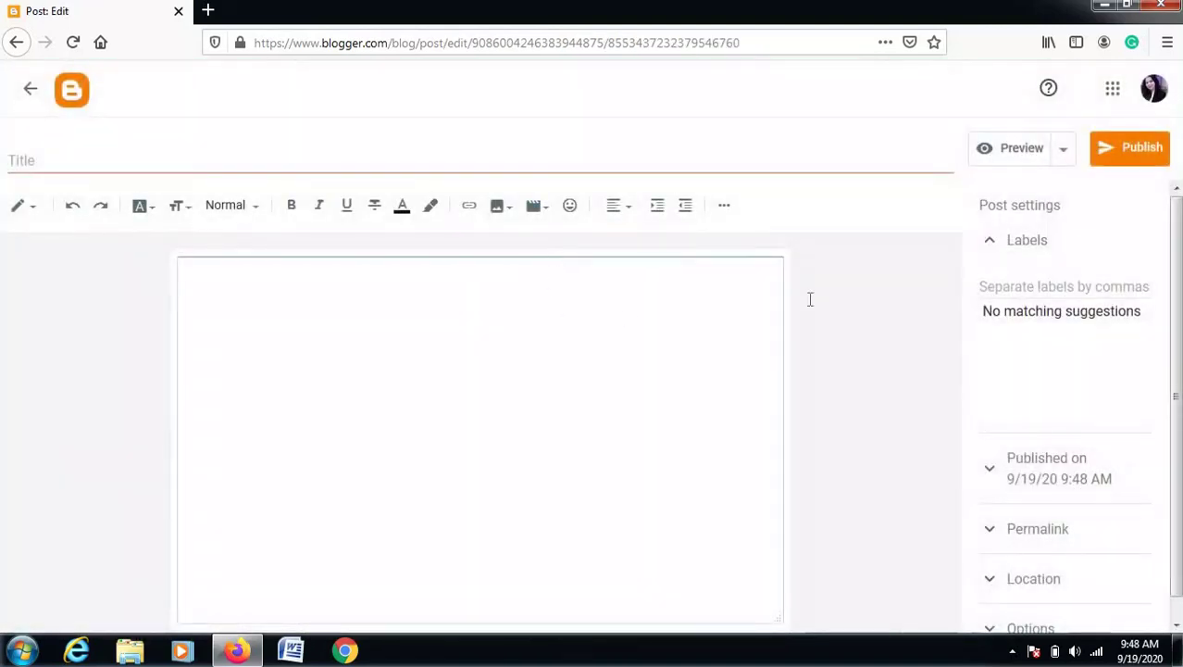
pyautogui.click(215, 330)
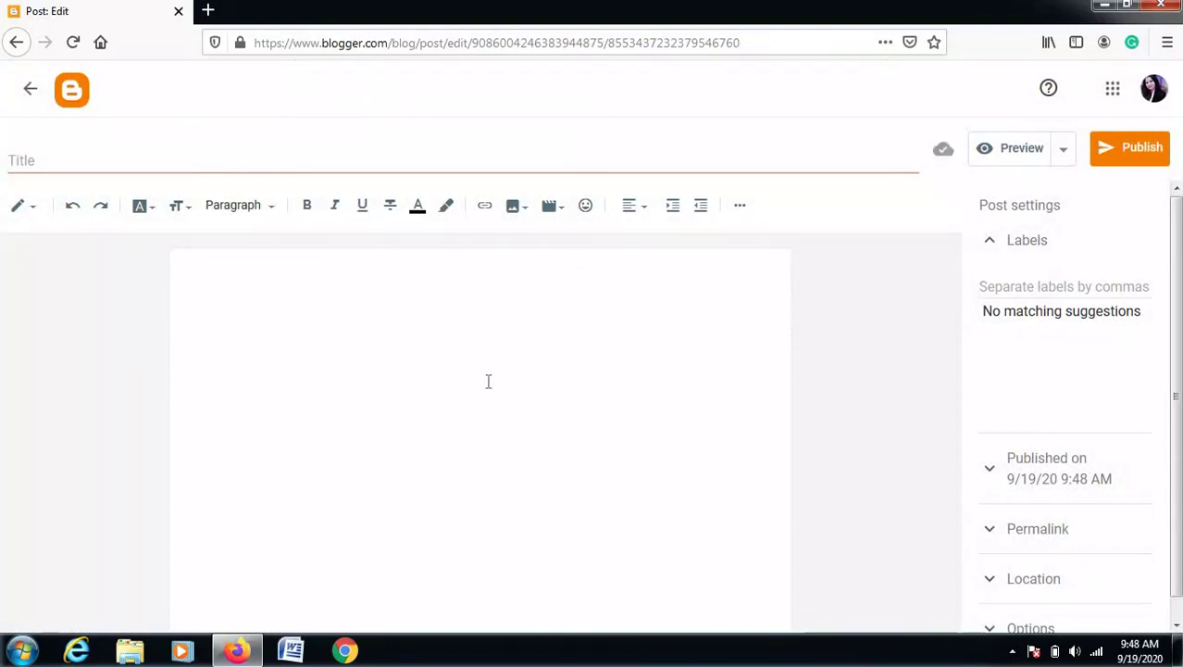
# Search Google in a new tab for 'sanatan dharma college ambala'.
pyautogui.click(208, 11)
pyautogui.write('html')
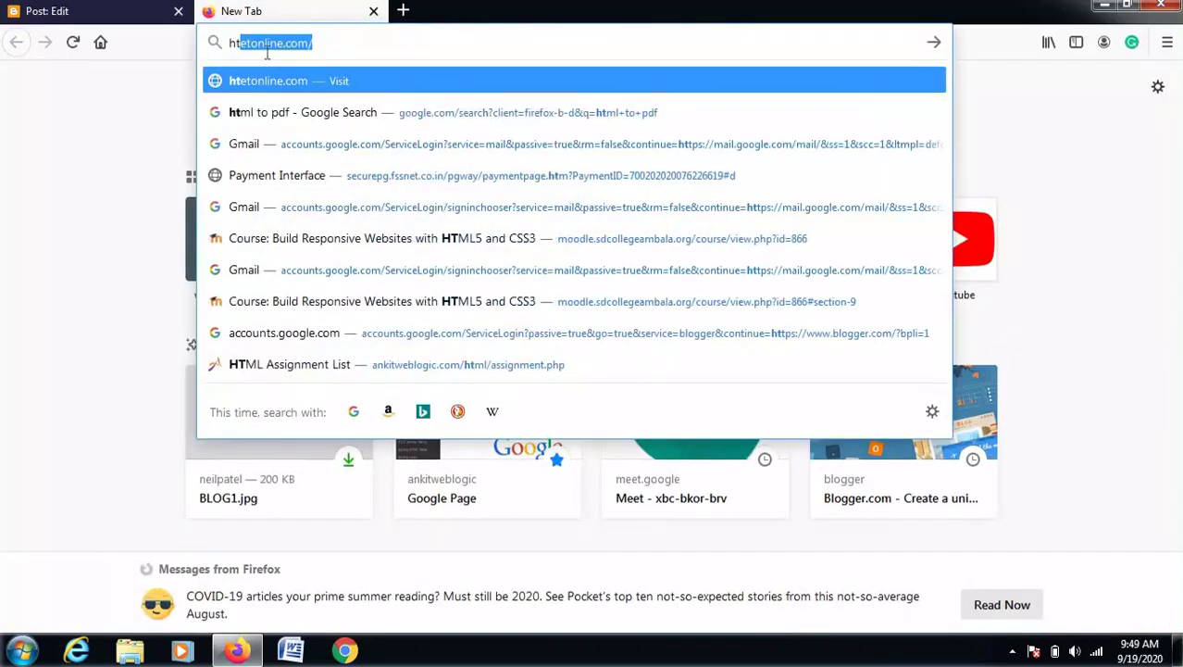
pyautogui.write(' introp')
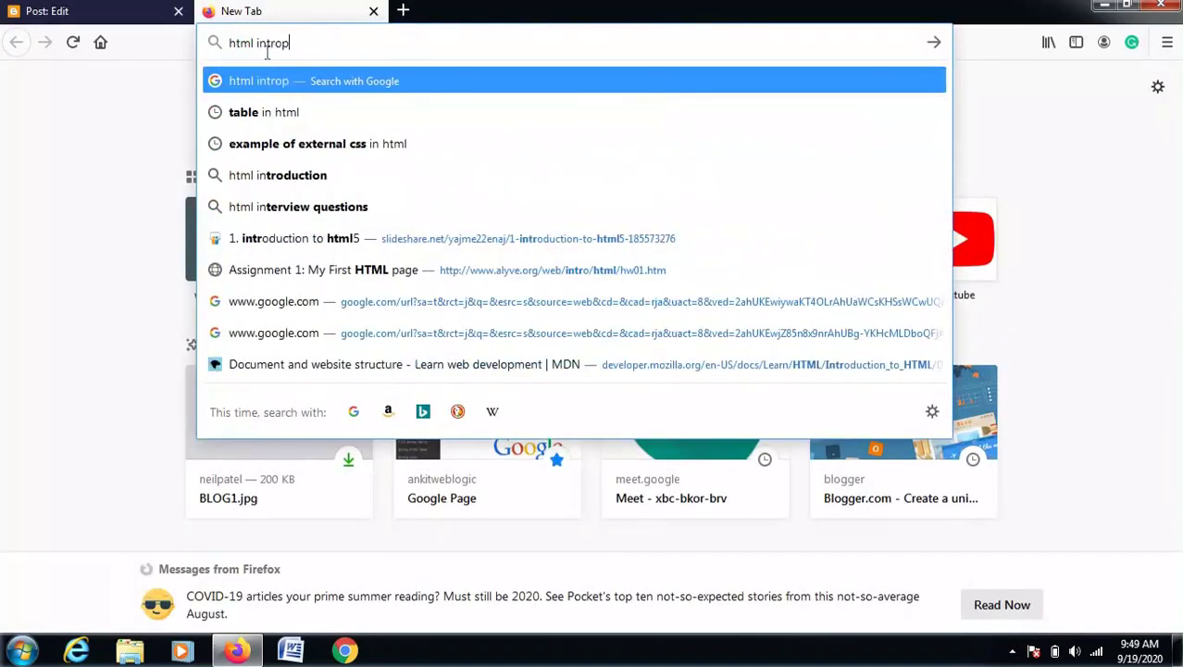
pyautogui.press('BackSpace')
pyautogui.press('BackSpace')
pyautogui.press('BackSpace')
pyautogui.press('BackSpace')
pyautogui.press('BackSpace')
pyautogui.press('BackSpace')
pyautogui.press('BackSpace')
pyautogui.press('BackSpace')
pyautogui.press('BackSpace')
pyautogui.press('BackSpace')
pyautogui.press('BackSpace')
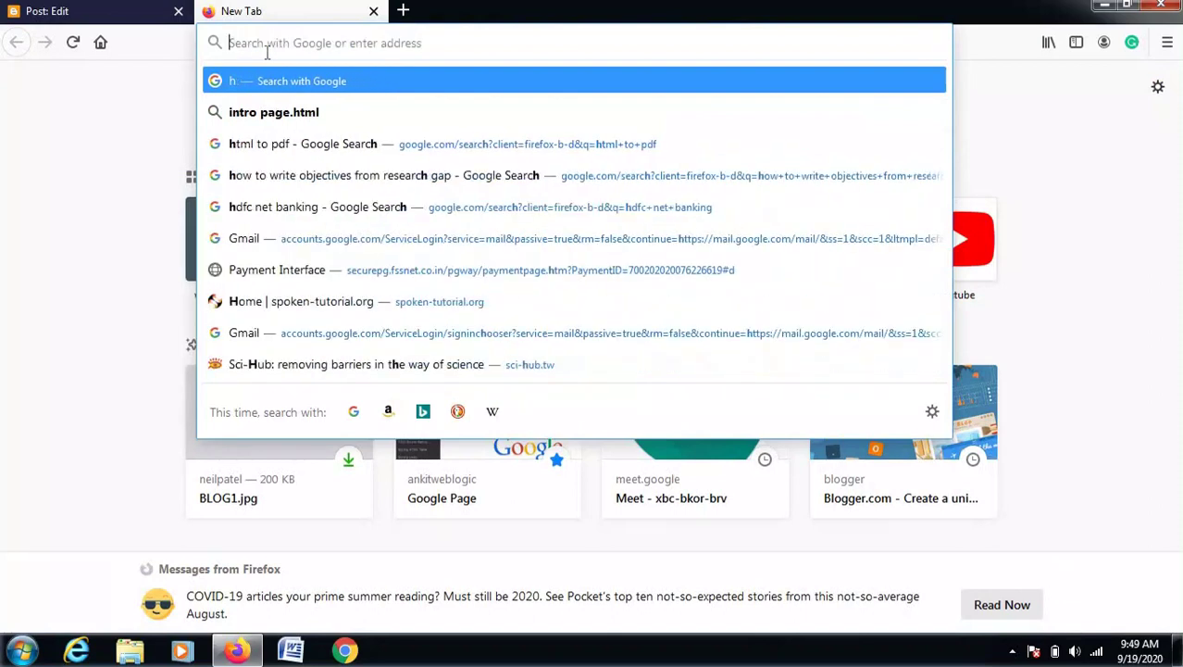
pyautogui.write('sanatn')
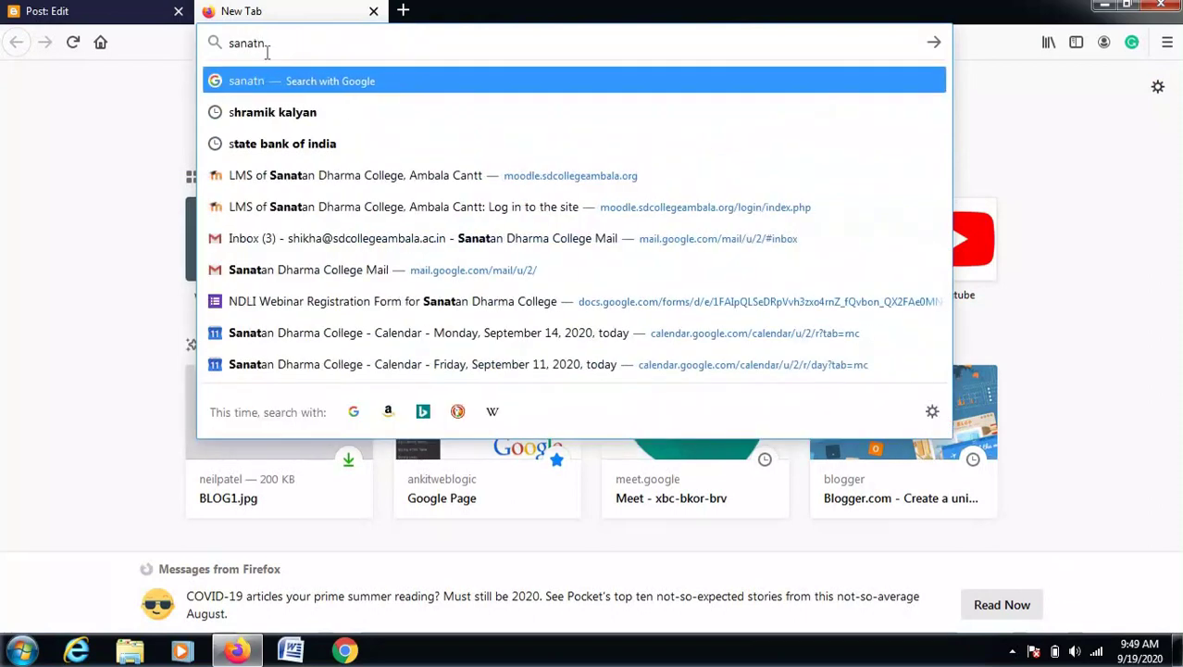
pyautogui.write(' dharma')
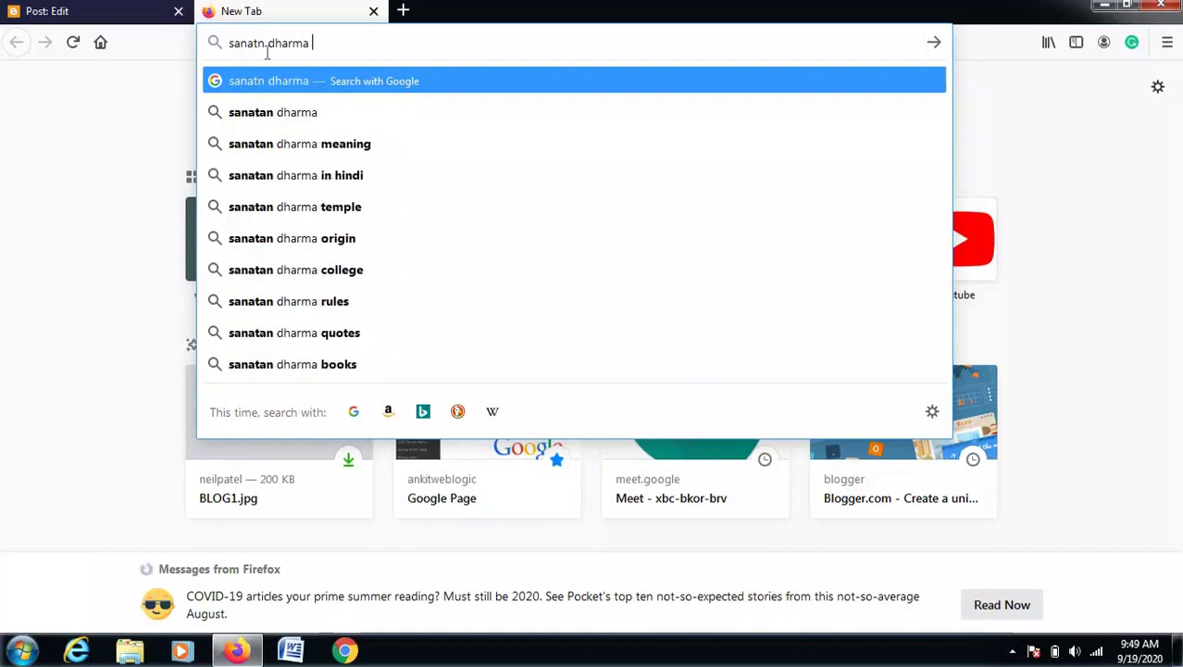
pyautogui.write(' colleg')
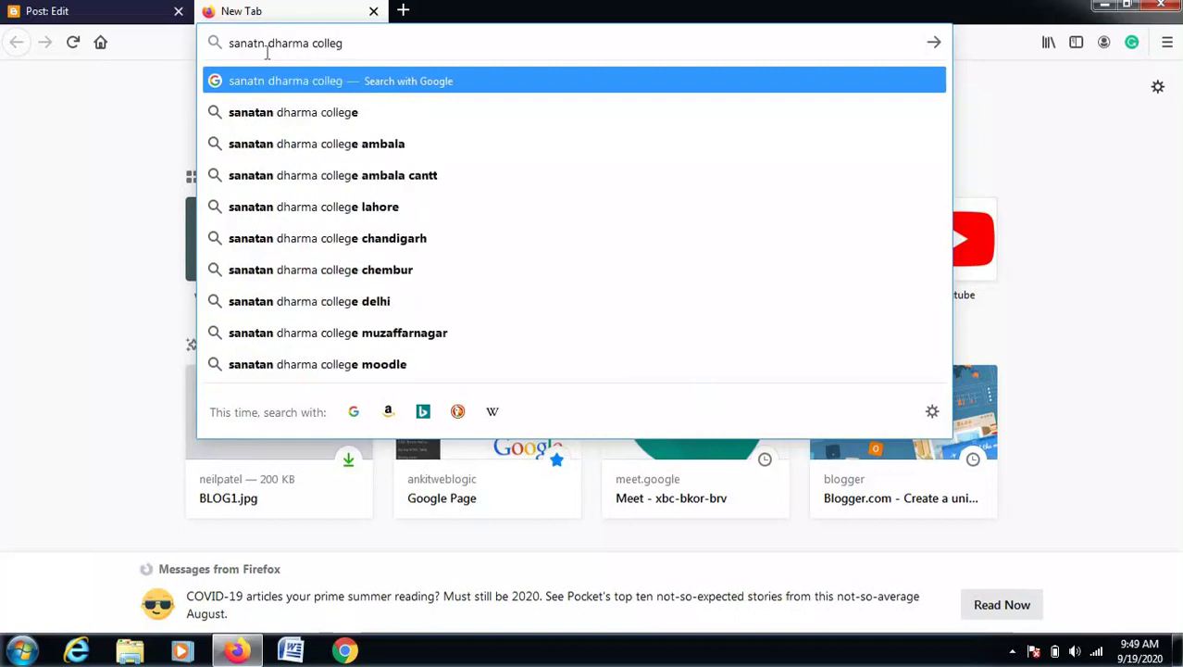
pyautogui.press('Down')
pyautogui.press('Down')
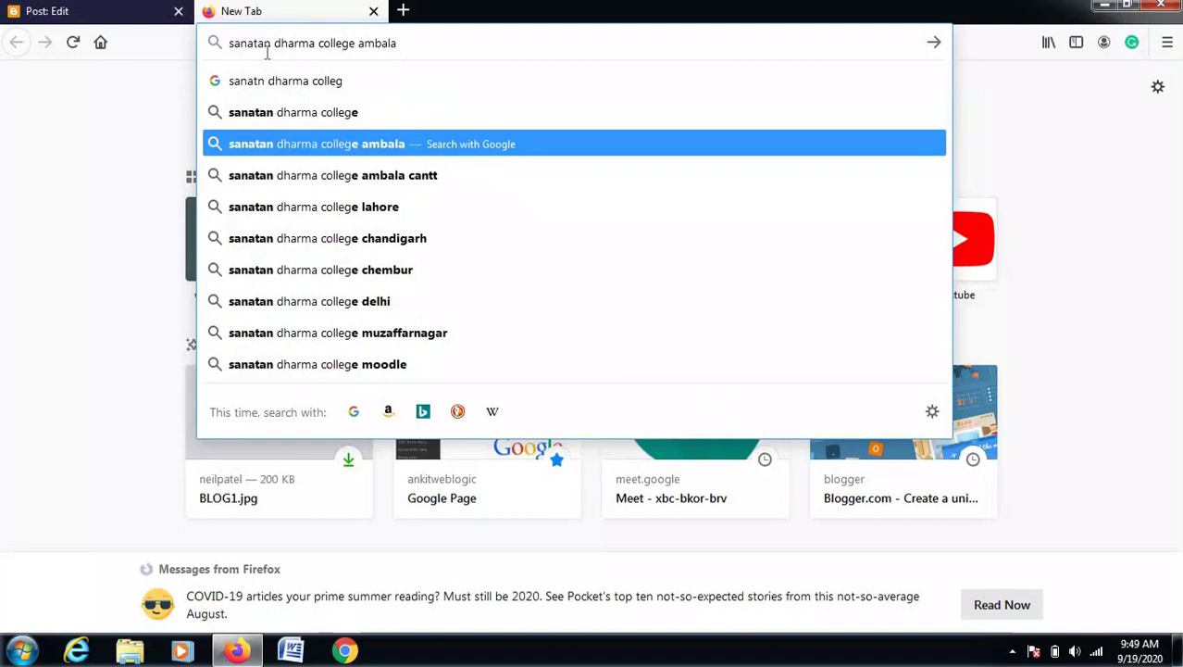
pyautogui.press('Return')
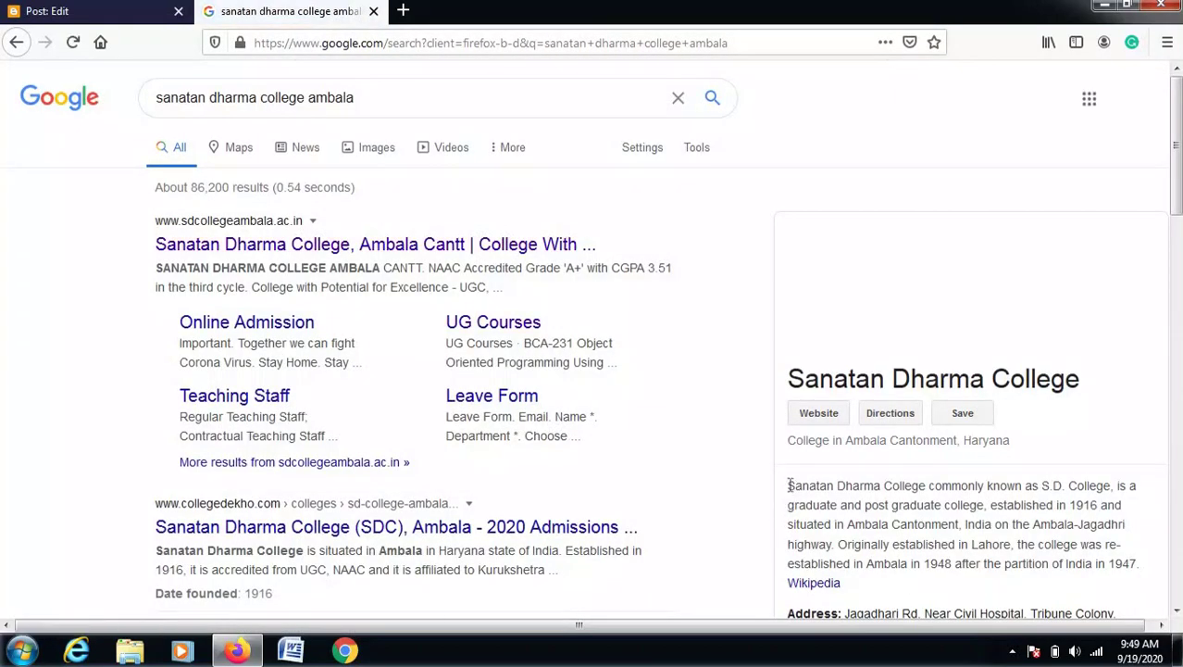
# Copy the college's knowledge-panel description and return to the Blogger post editor.
pyautogui.tripleClick(1042, 561)
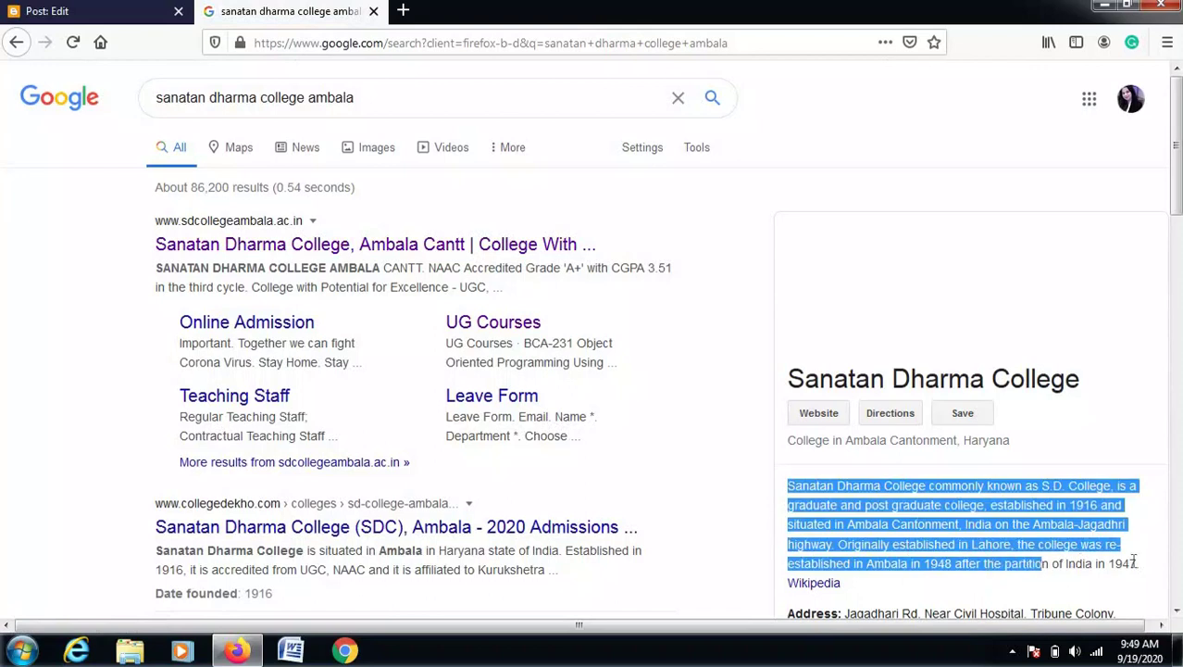
pyautogui.rightClick(1080, 529)
pyautogui.click(1023, 386)
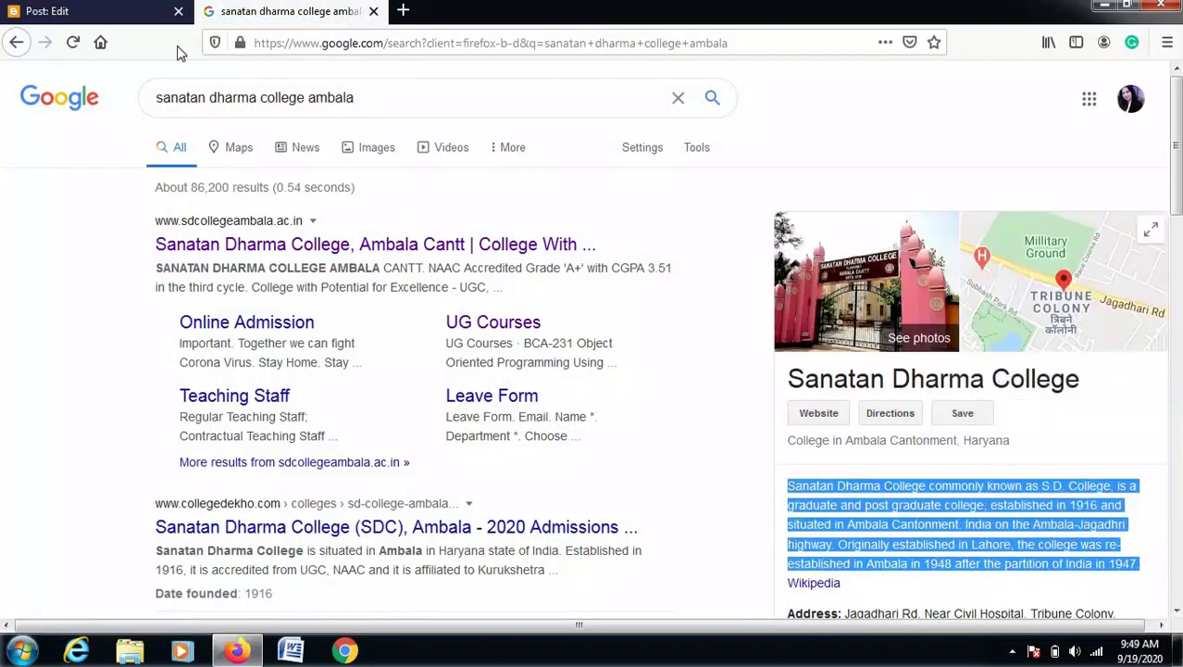
pyautogui.click(135, 23)
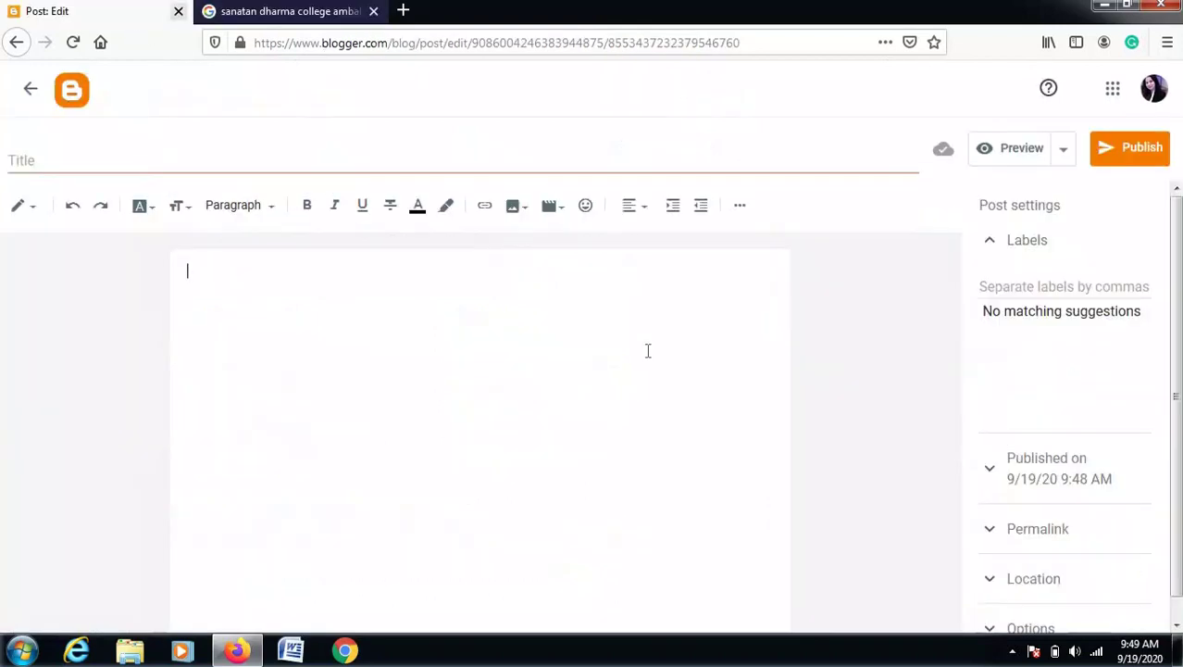
# Paste the copied college description into the post body and collapse the Labels settings.
pyautogui.rightClick(342, 327)
pyautogui.click(402, 404)
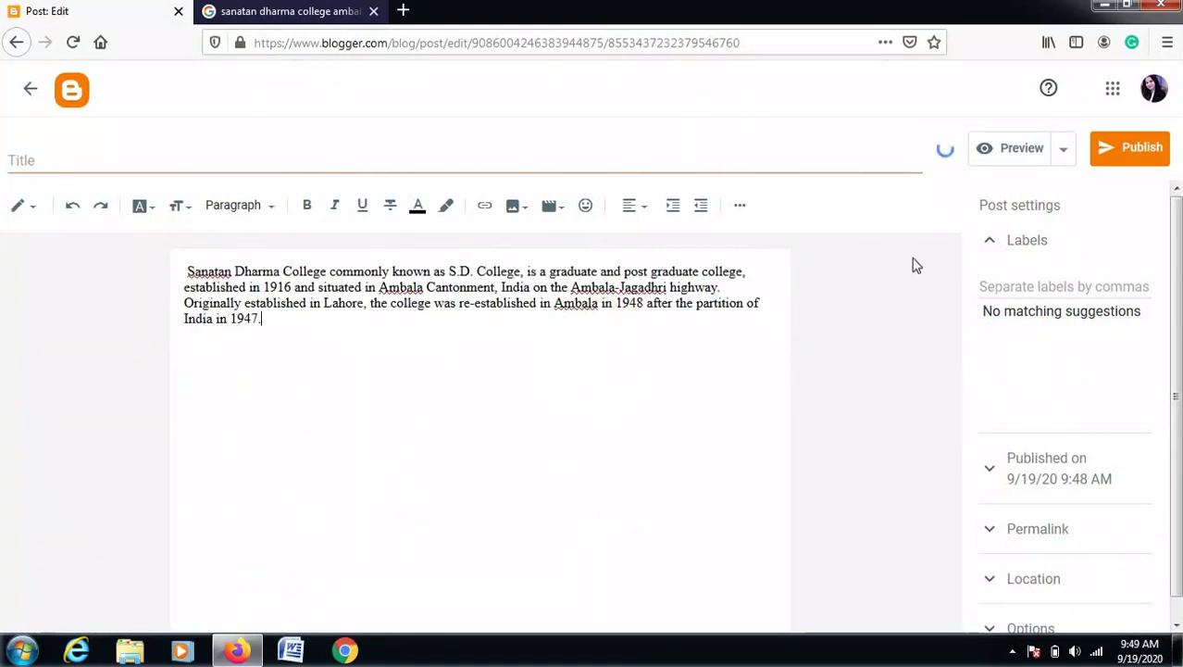
pyautogui.click(991, 244)
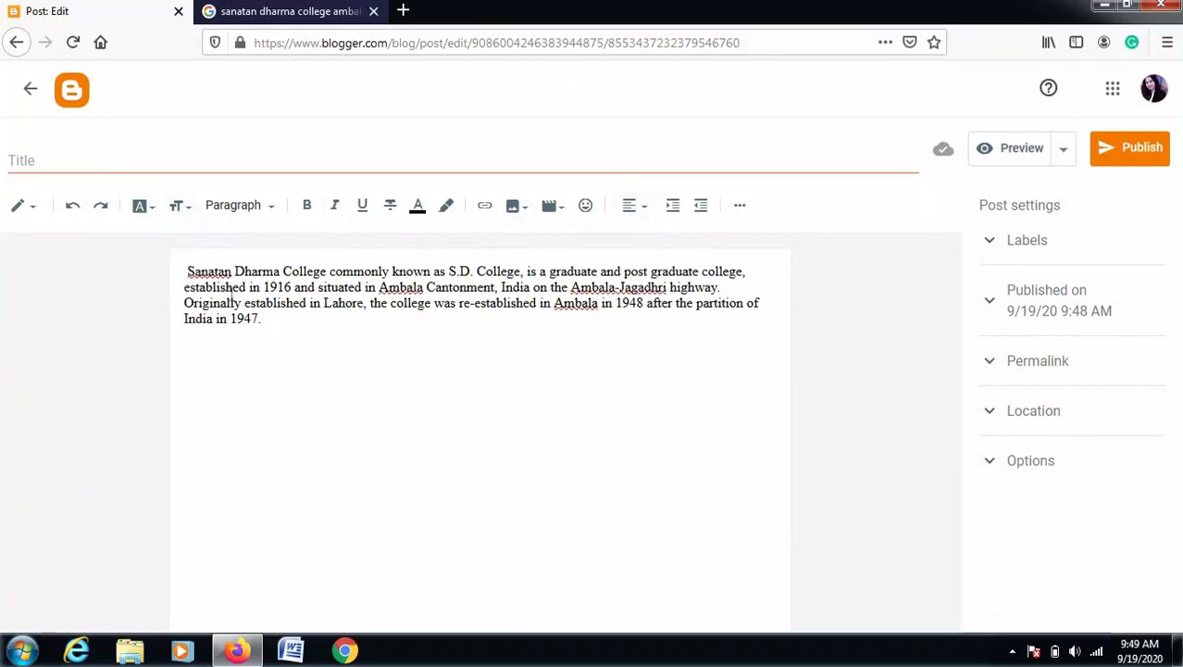
# Make the pasted college paragraph bold with lime green text colour.
pyautogui.moveTo(272, 317); pyautogui.dragTo(186, 271)
pyautogui.click(307, 205)
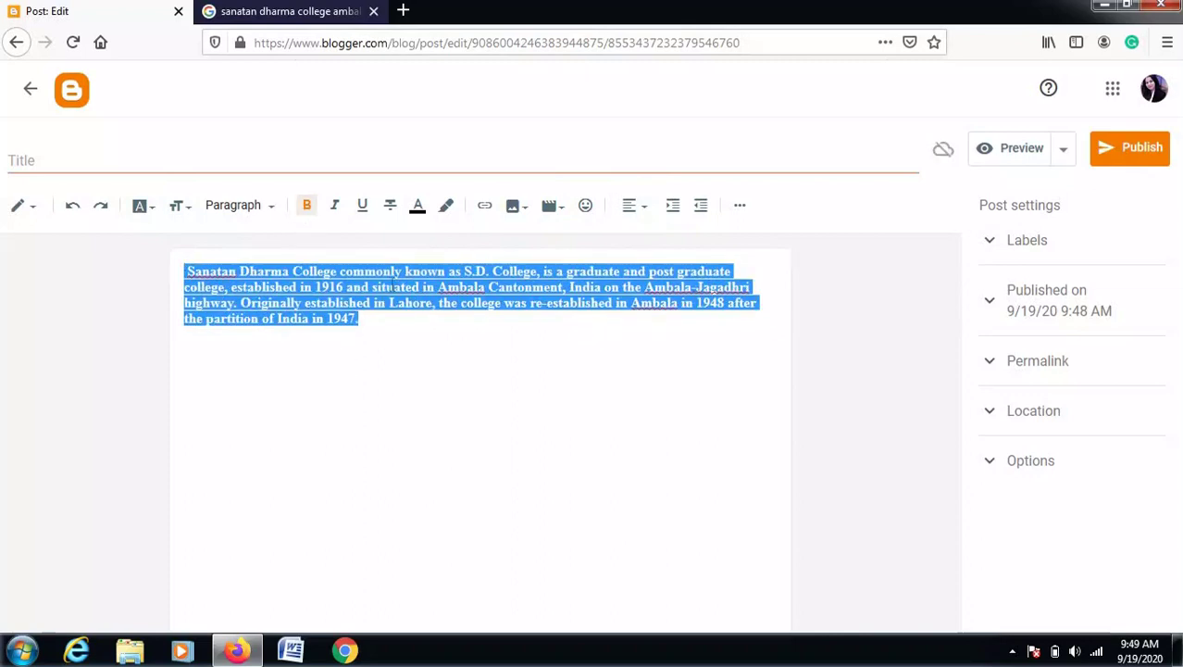
pyautogui.click(414, 208)
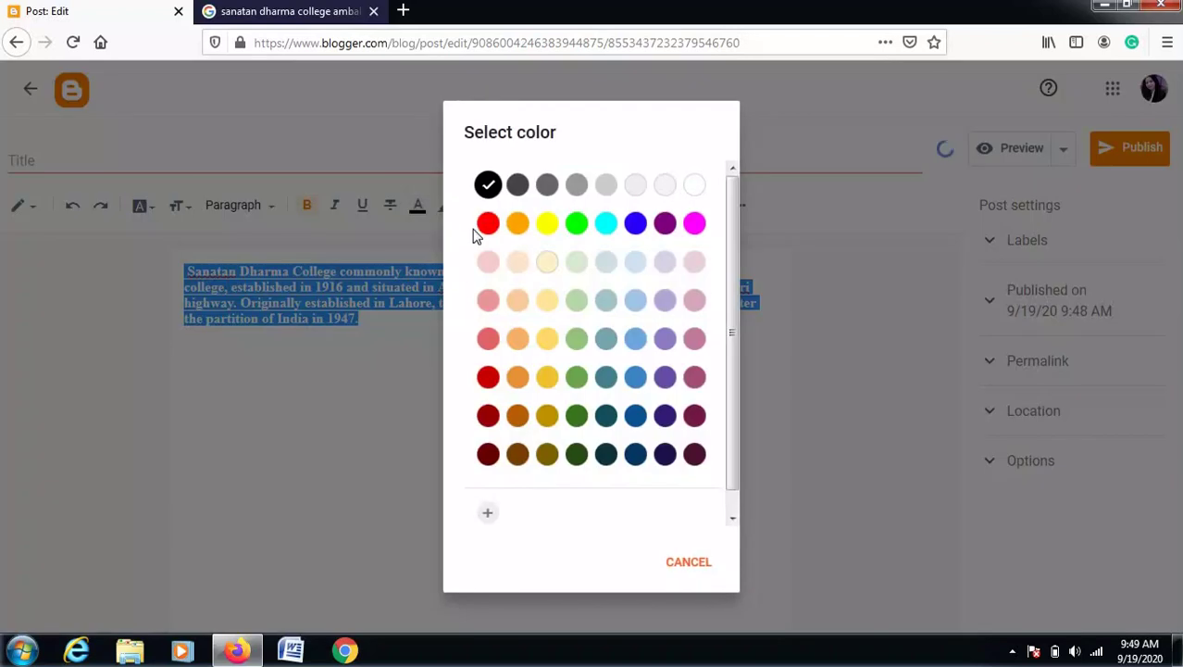
pyautogui.click(576, 224)
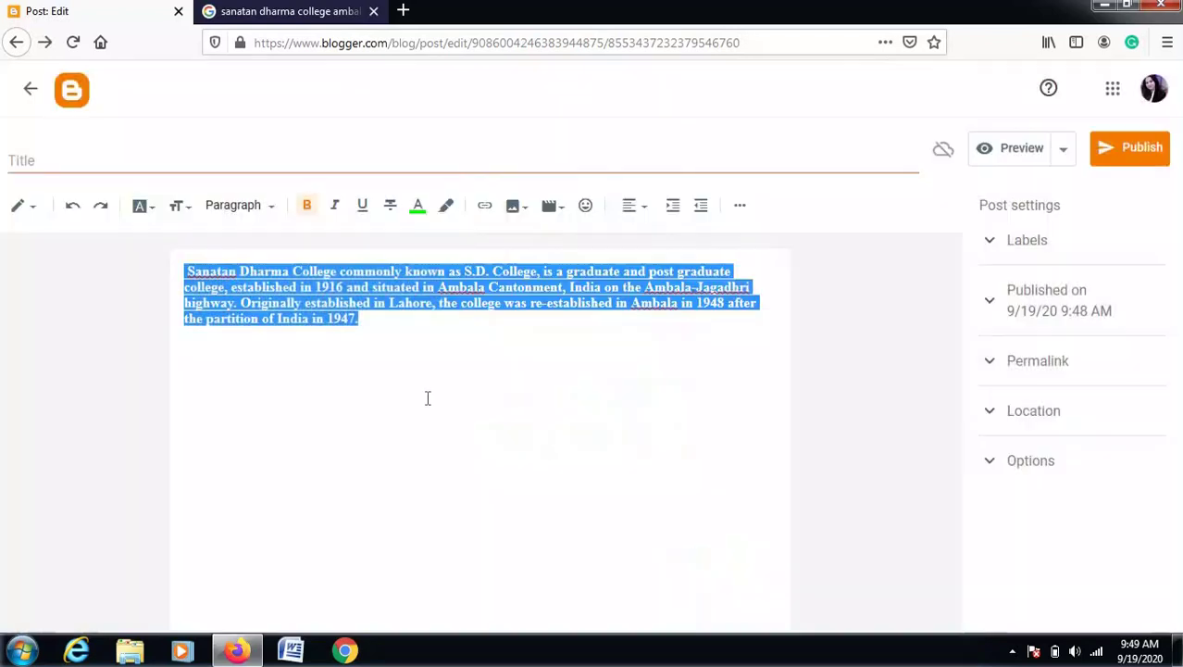
pyautogui.click(427, 398)
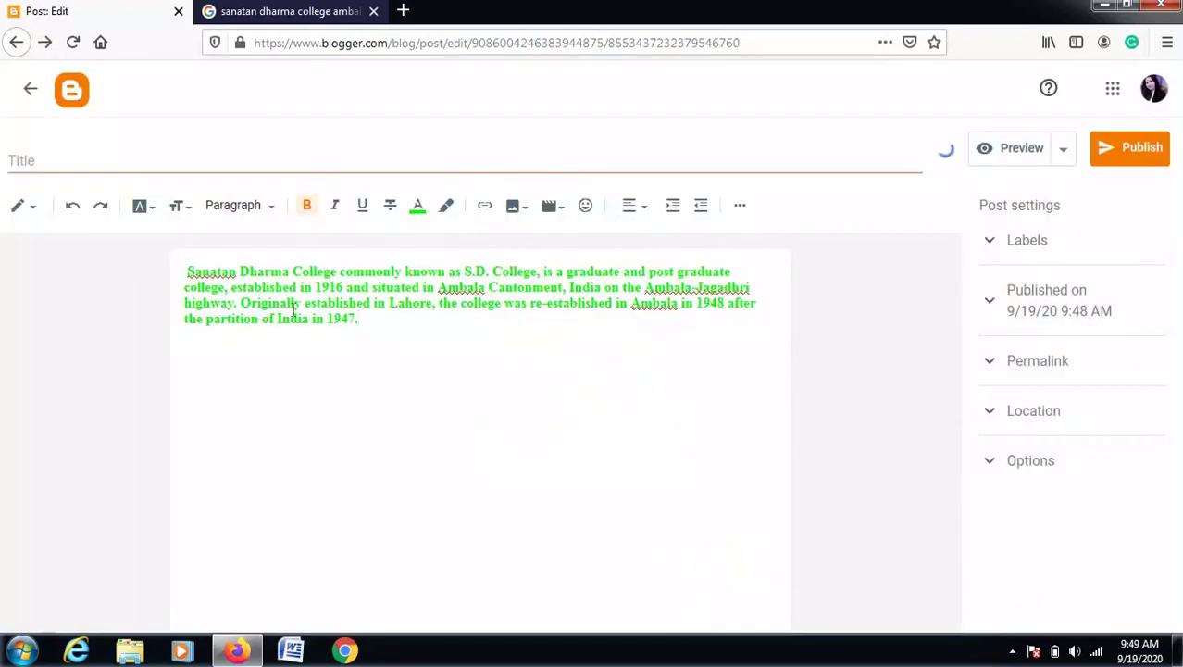
pyautogui.moveTo(383, 319); pyautogui.dragTo(176, 272)
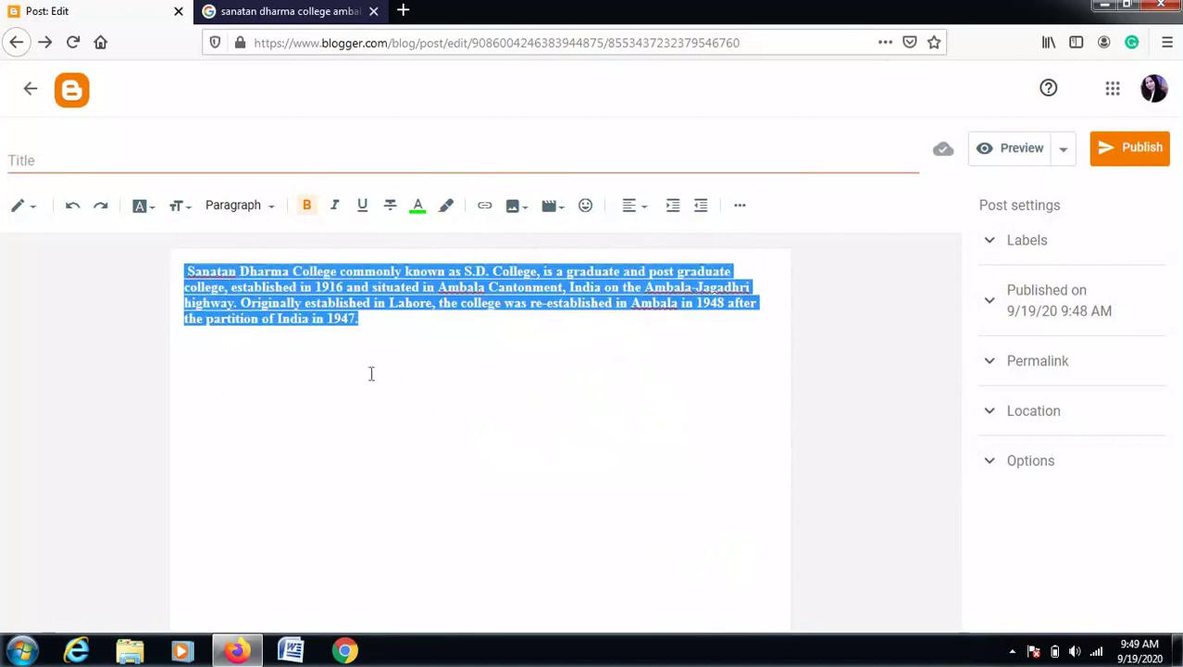
pyautogui.press('Right')
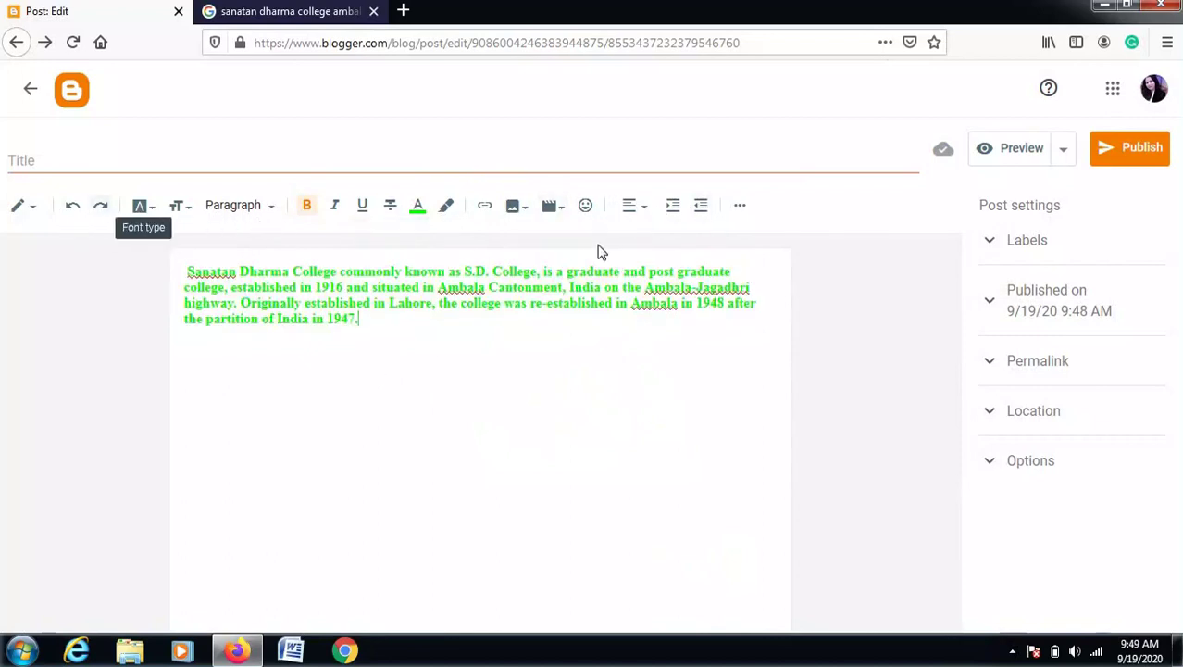
# Add the label 'about college' to the post.
pyautogui.click(1026, 242)
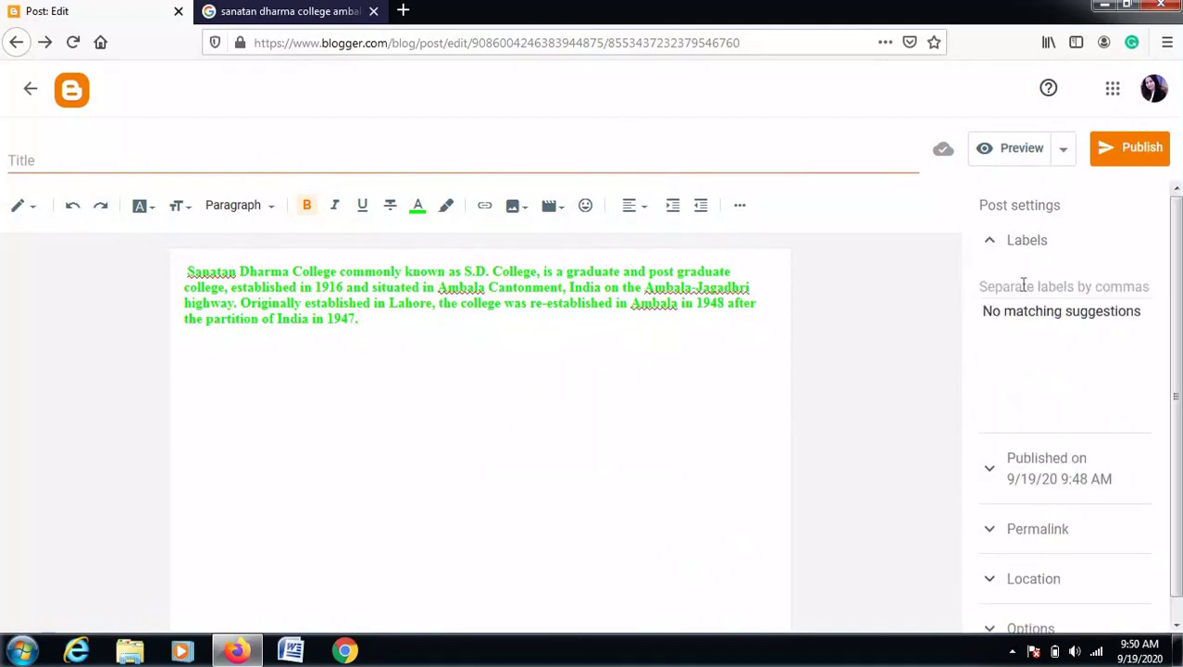
pyautogui.click(1024, 286)
pyautogui.write('about')
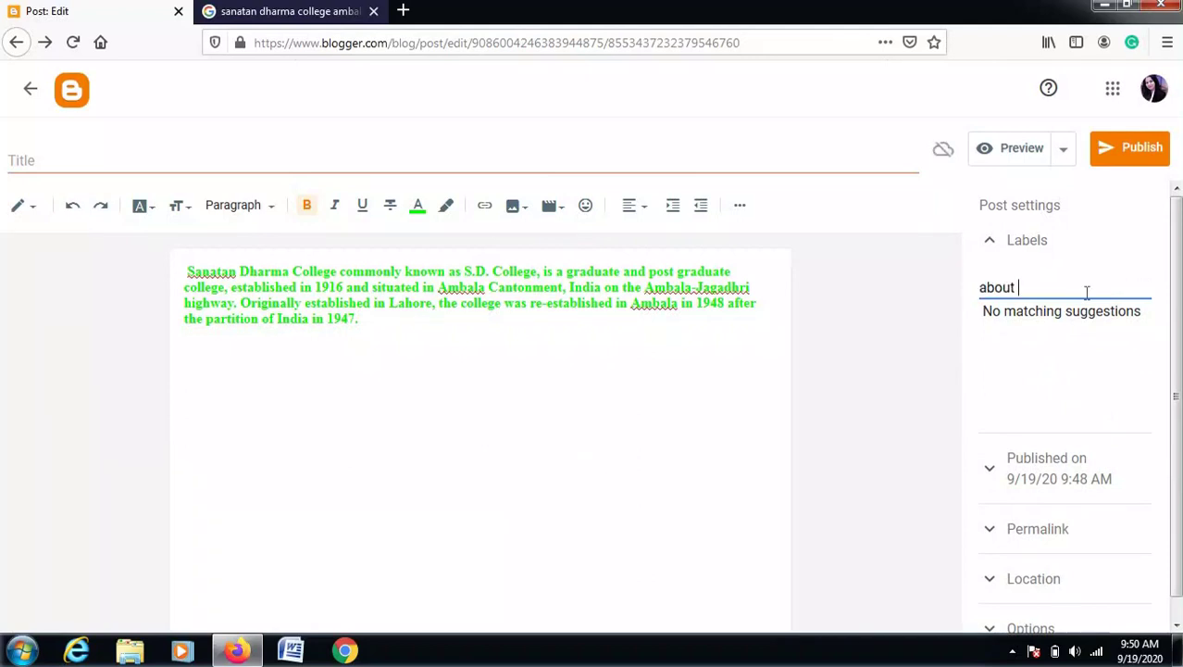
pyautogui.write(' college')
pyautogui.click(859, 409)
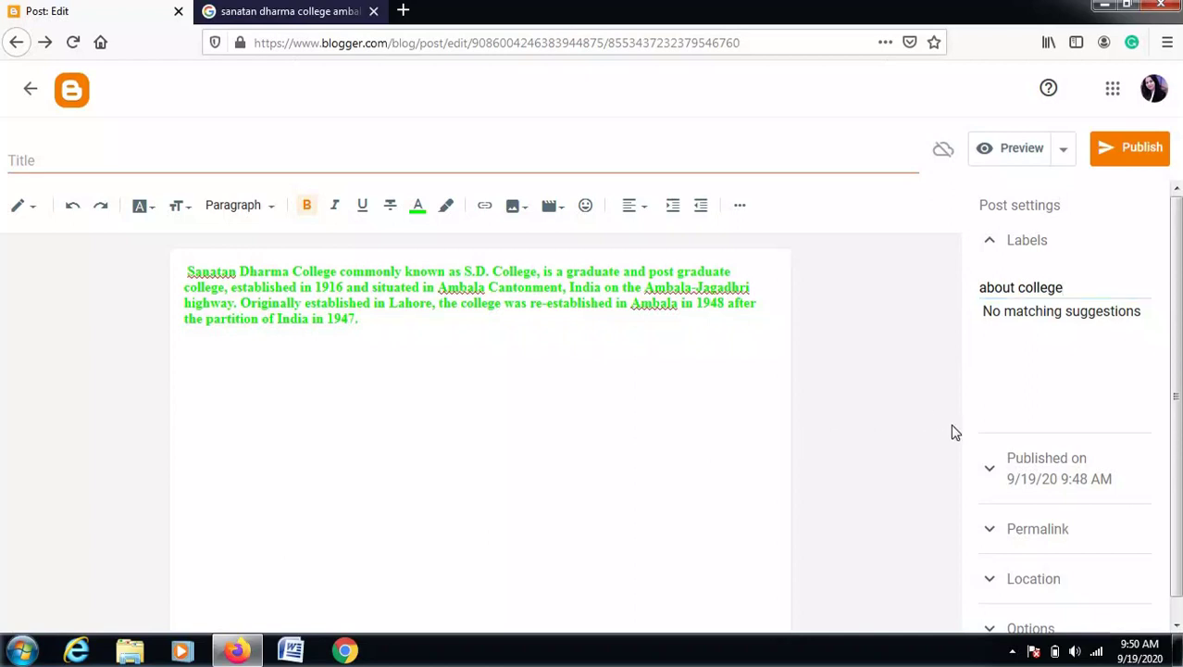
# Set the post's publish date to Automatic and expand the permalink options.
pyautogui.click(991, 472)
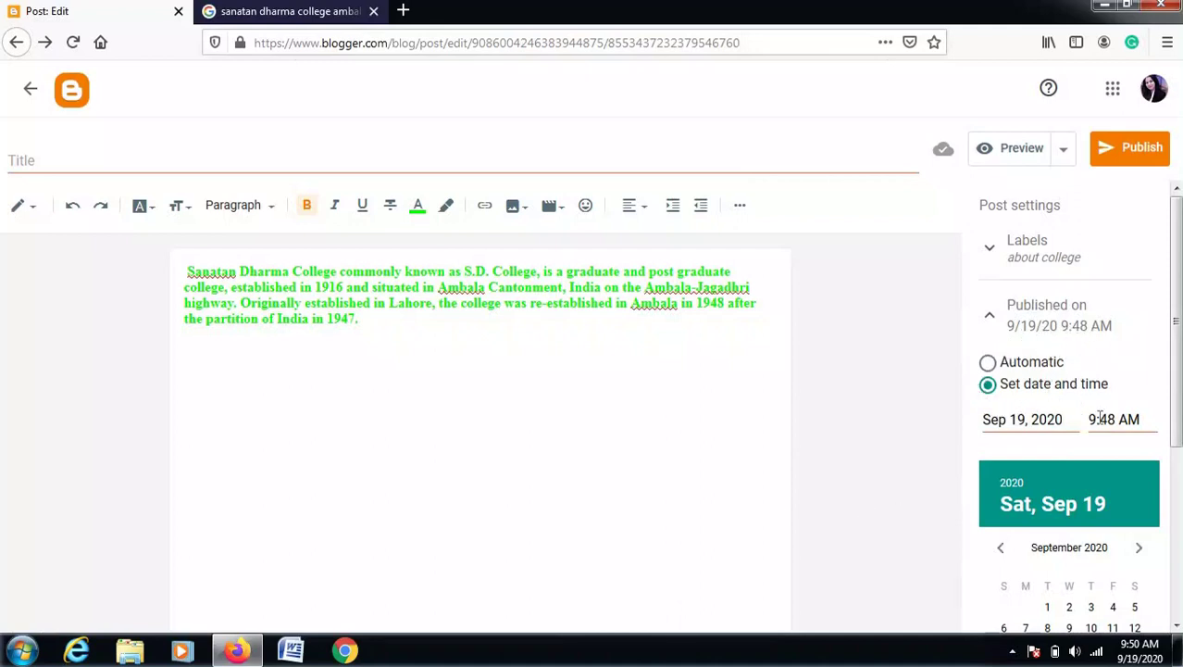
pyautogui.click(989, 364)
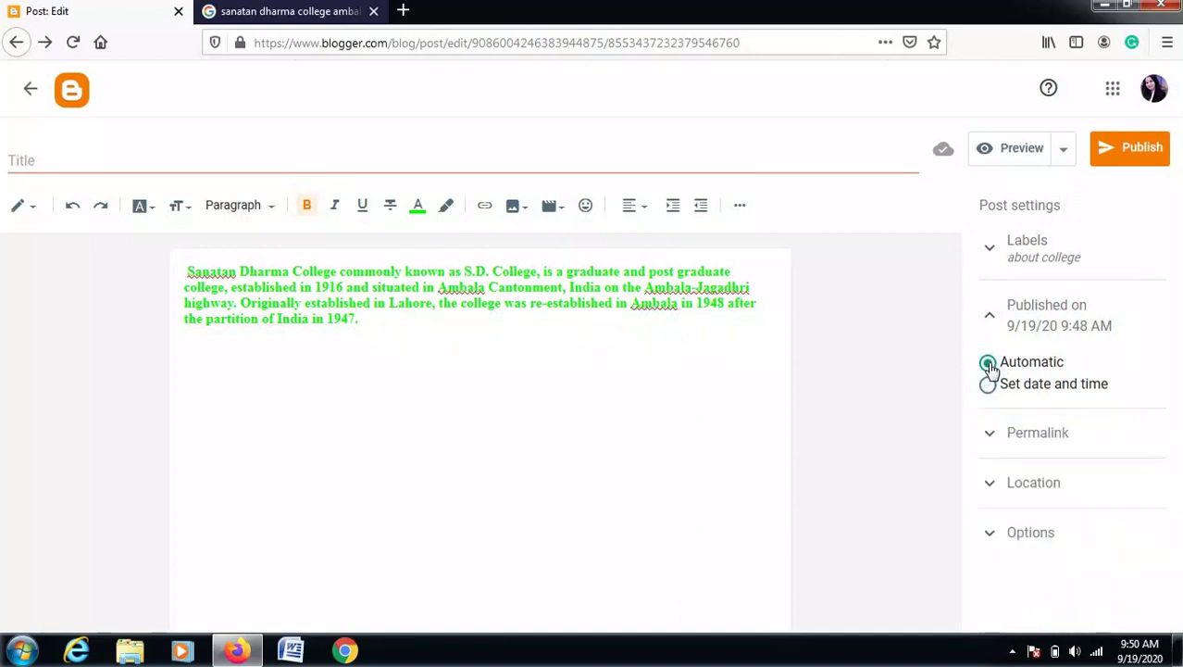
pyautogui.click(990, 433)
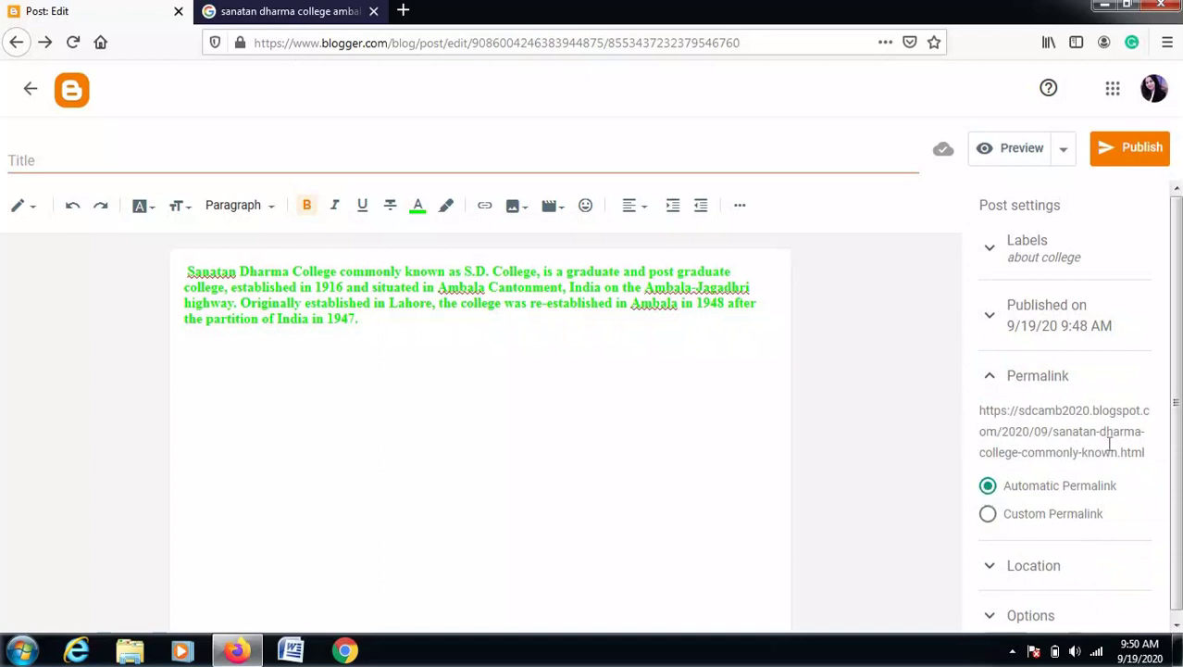
# Switch to a custom permalink and begin entering 'firs'.
pyautogui.click(991, 519)
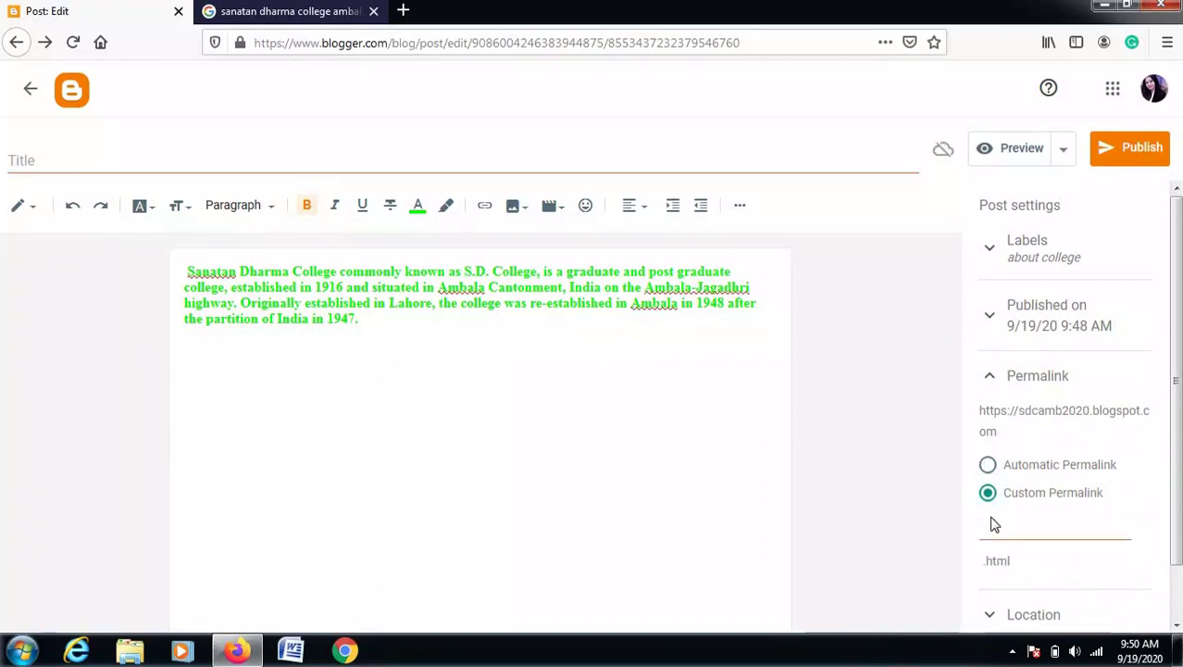
pyautogui.click(1044, 528)
pyautogui.write('first')
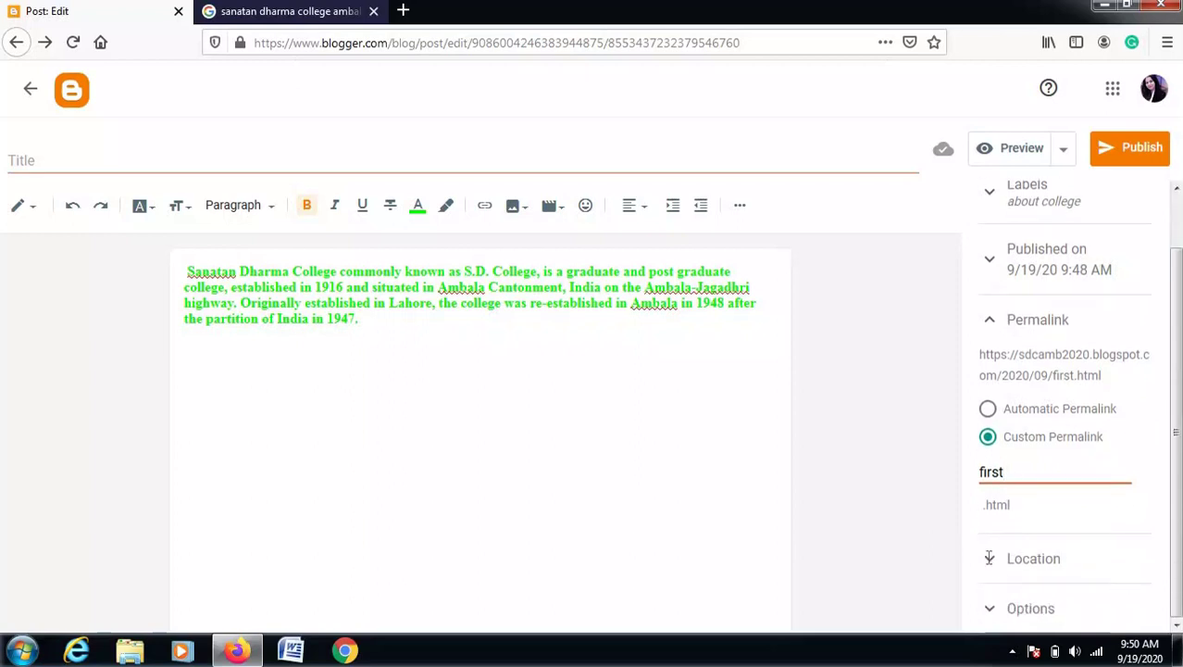
# Expand the location and reader options, leaving comments set to Allow.
pyautogui.click(993, 570)
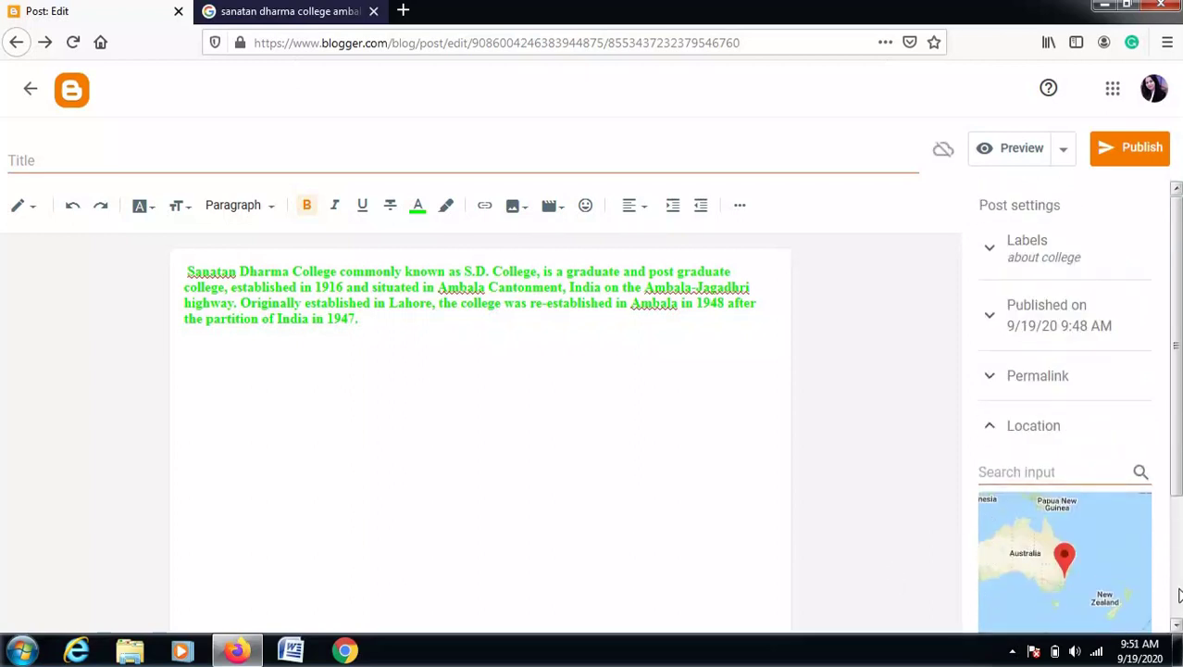
pyautogui.scroll(-2, 1042, 593)
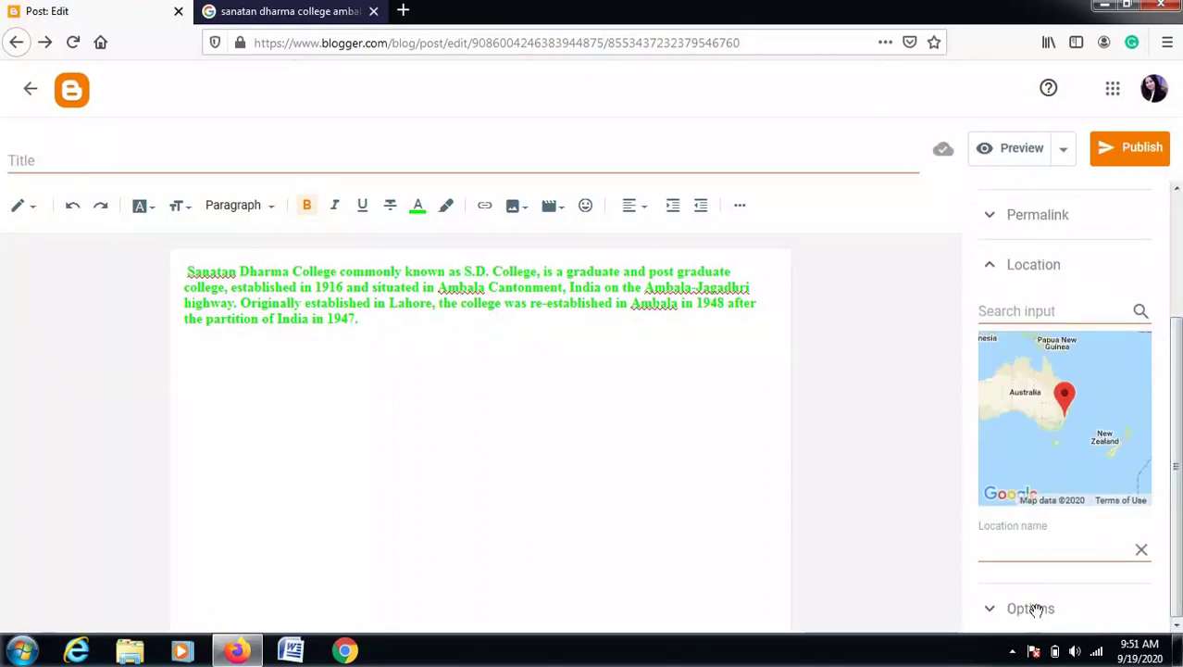
pyautogui.click(1035, 607)
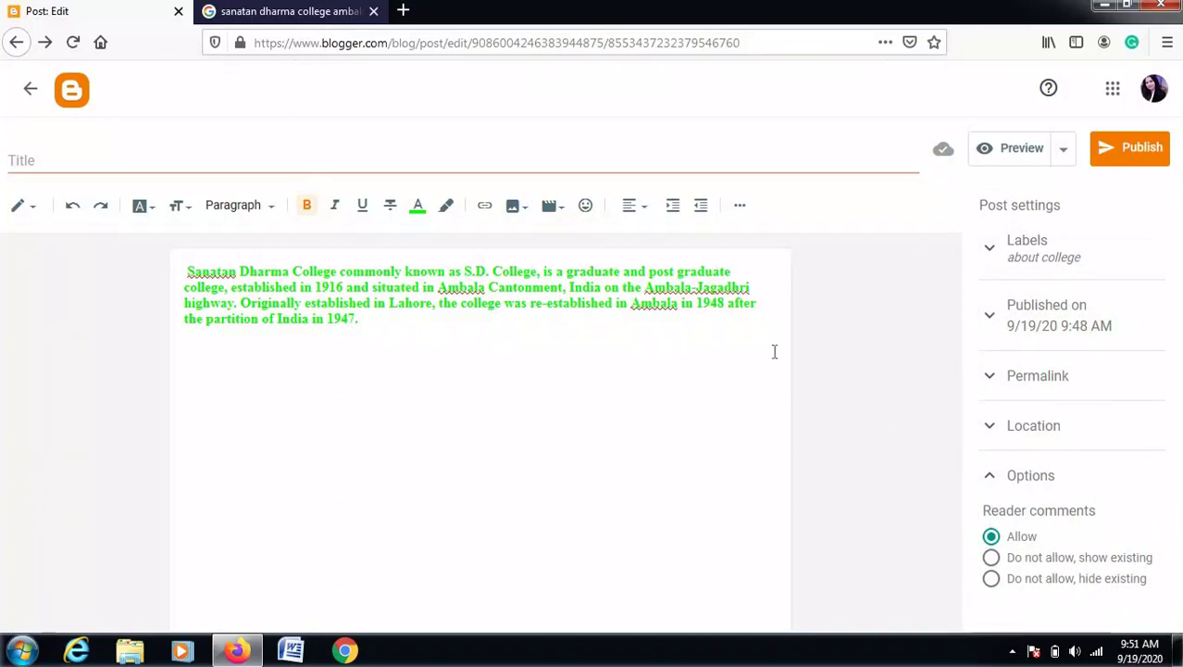
pyautogui.click(1017, 148)
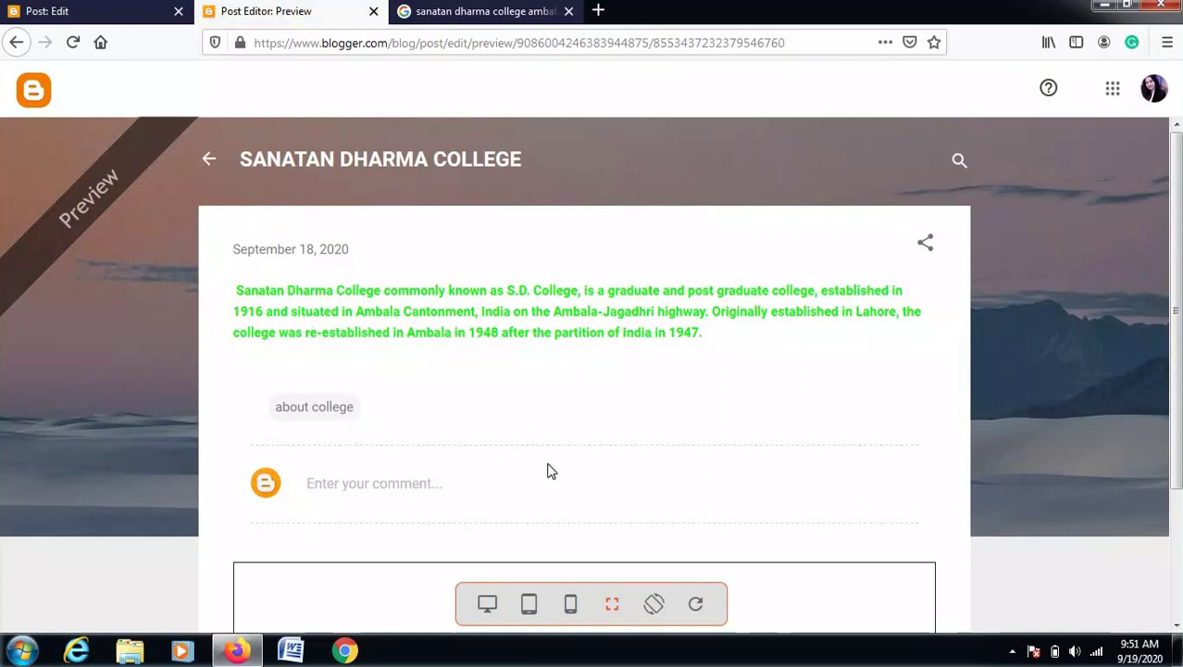
pyautogui.scroll(-3, 548, 471)
pyautogui.scroll(3, 547, 471)
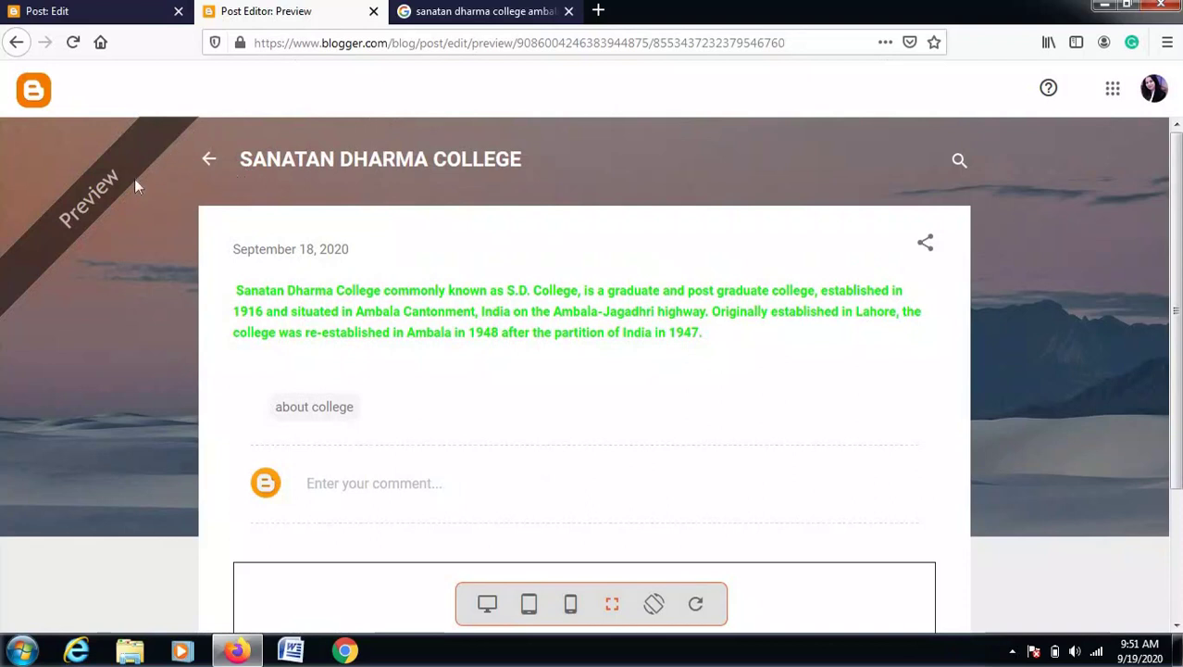
pyautogui.click(373, 11)
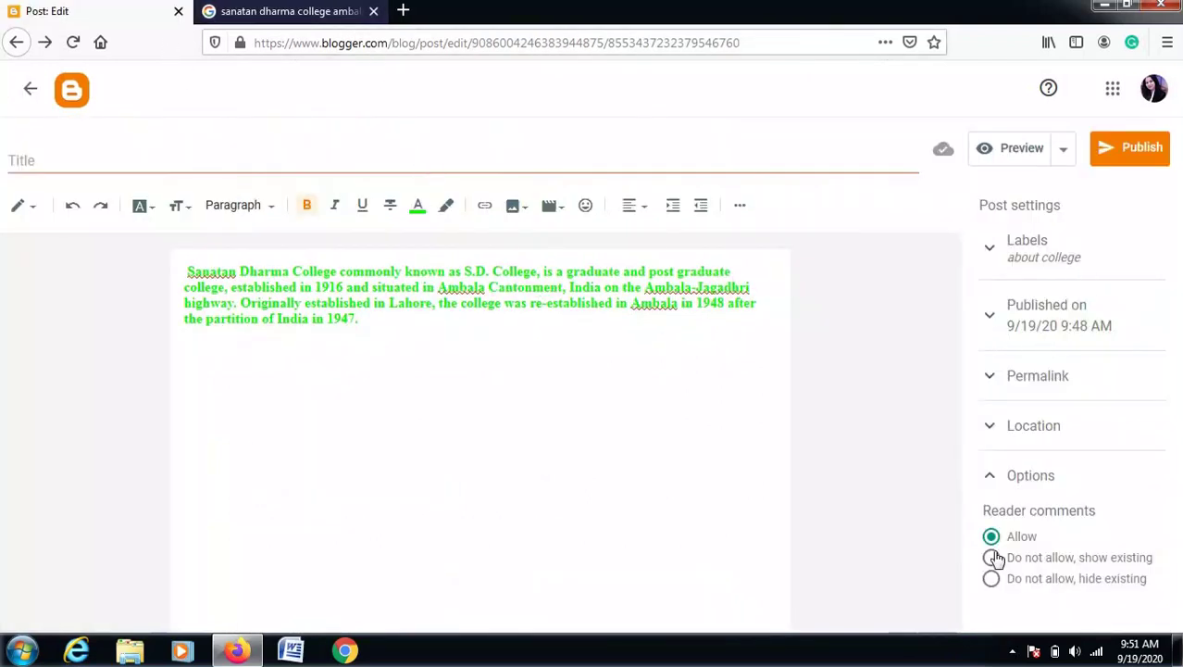
# Set the publish date manually to Sep 19, 2020, 9:51 AM and publish the post.
pyautogui.click(1065, 321)
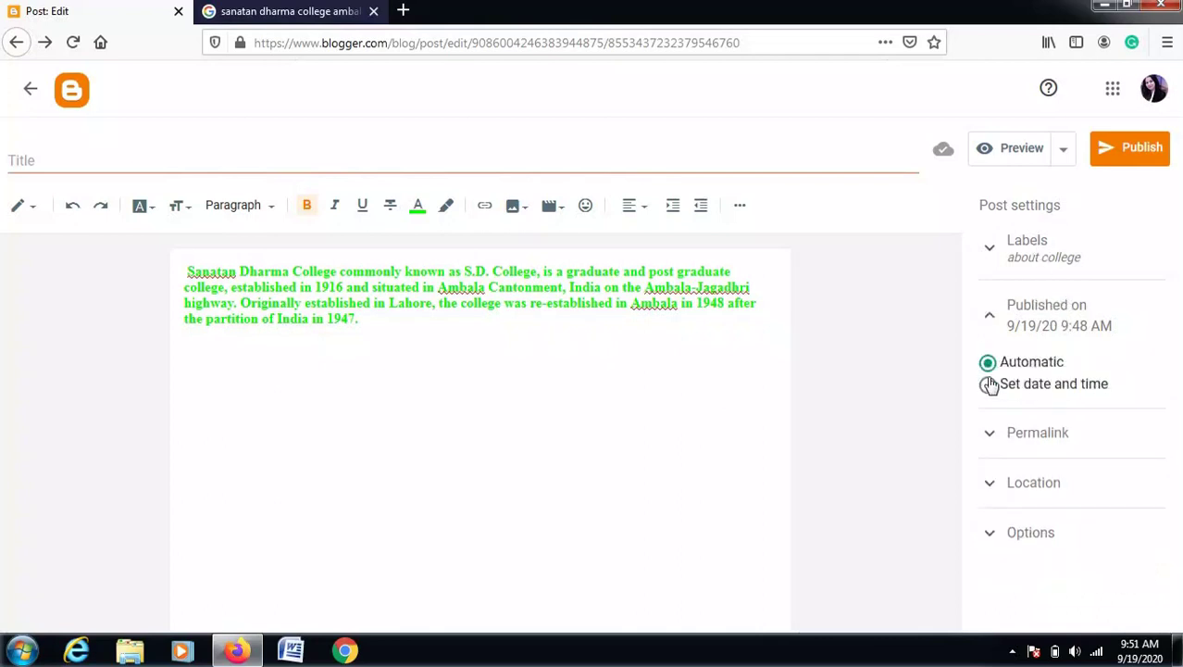
pyautogui.click(989, 385)
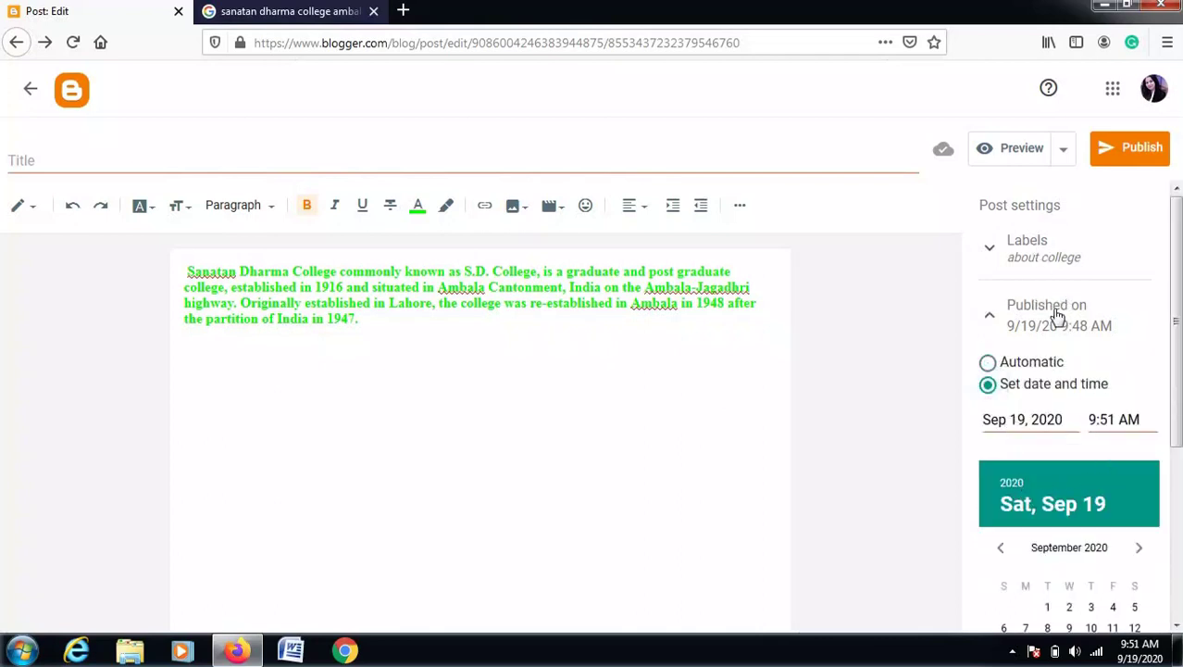
pyautogui.click(1128, 148)
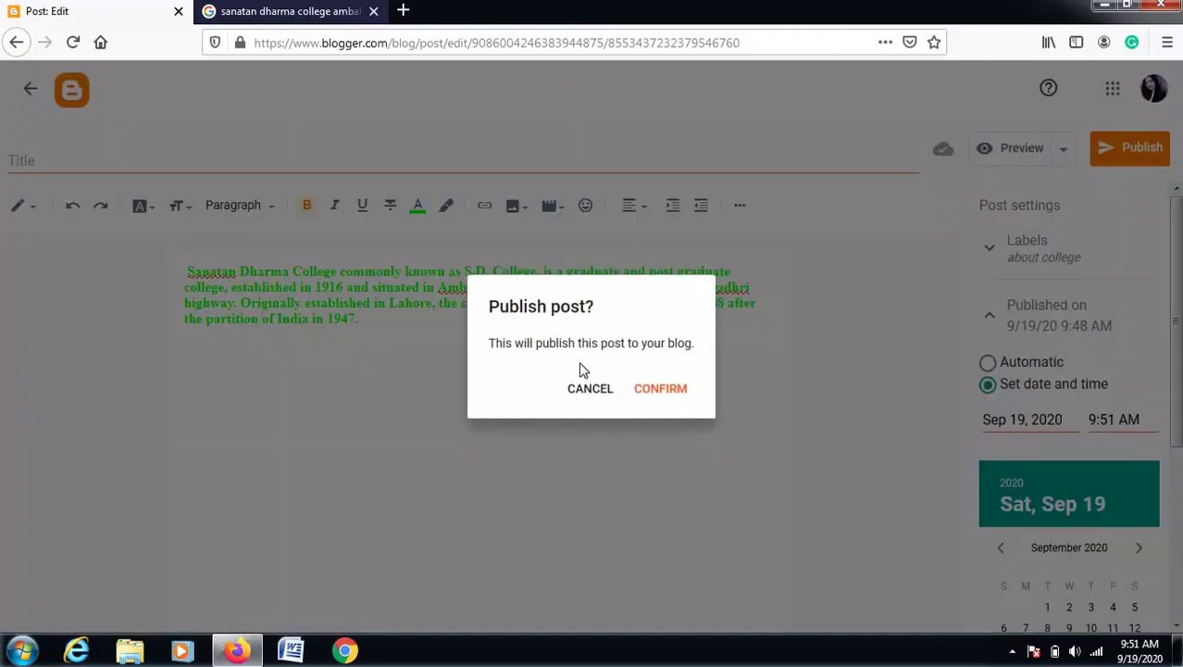
pyautogui.click(660, 388)
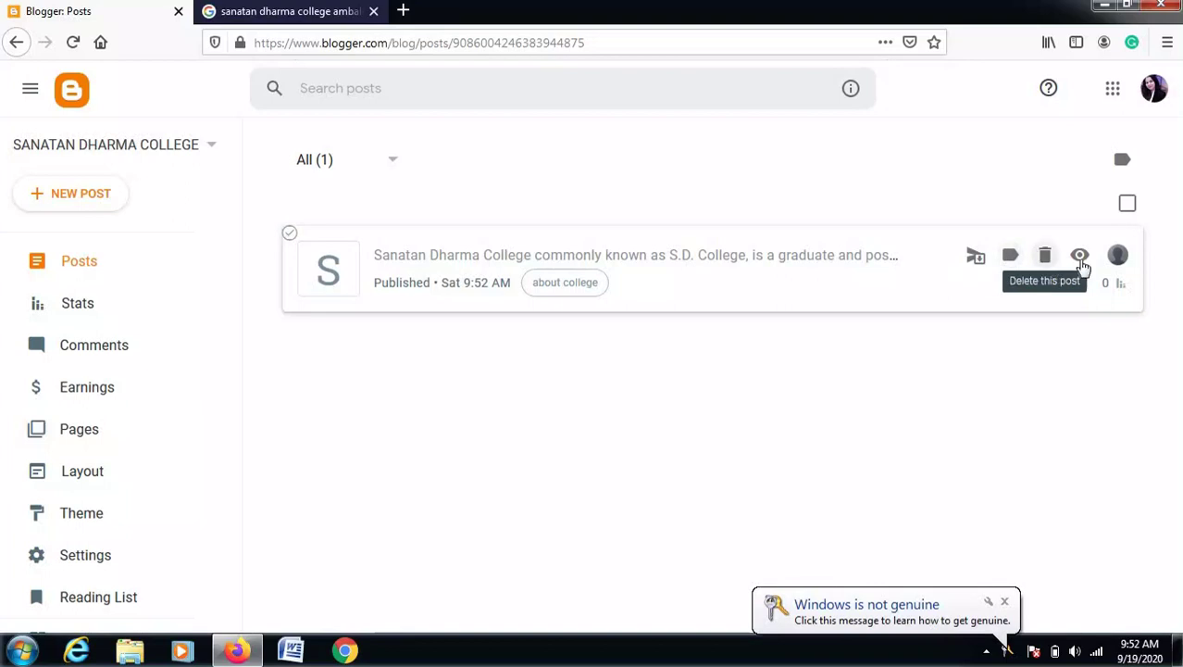
pyautogui.click(1081, 265)
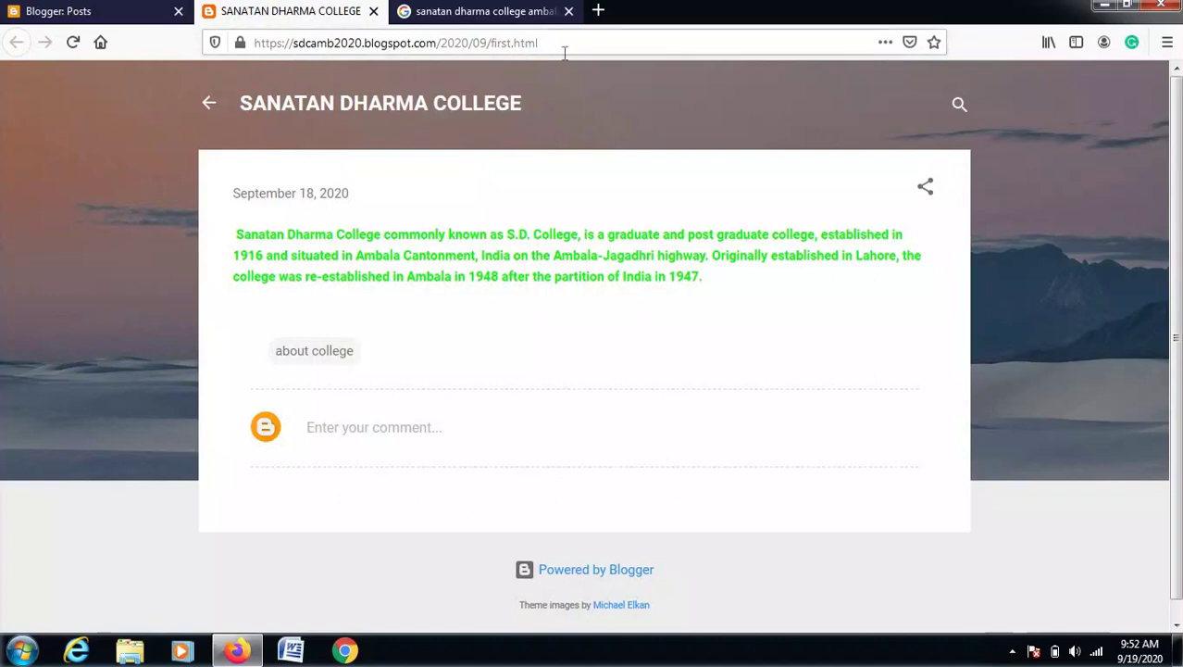
pyautogui.click(433, 18)
pyautogui.click(211, 20)
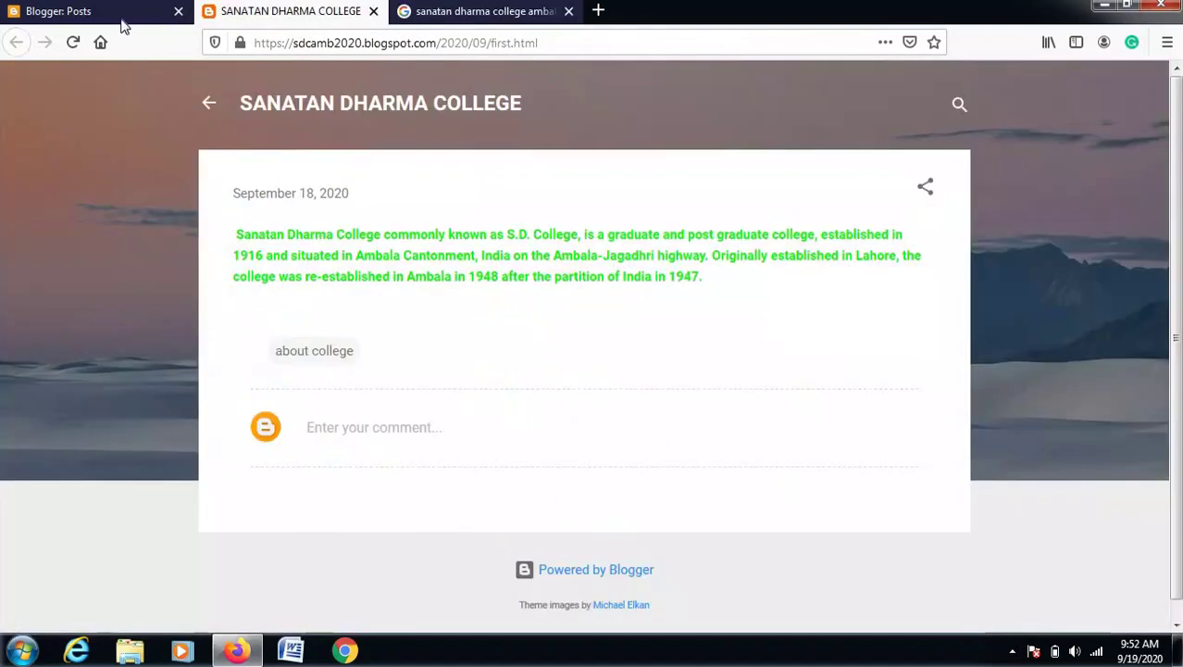
pyautogui.click(120, 13)
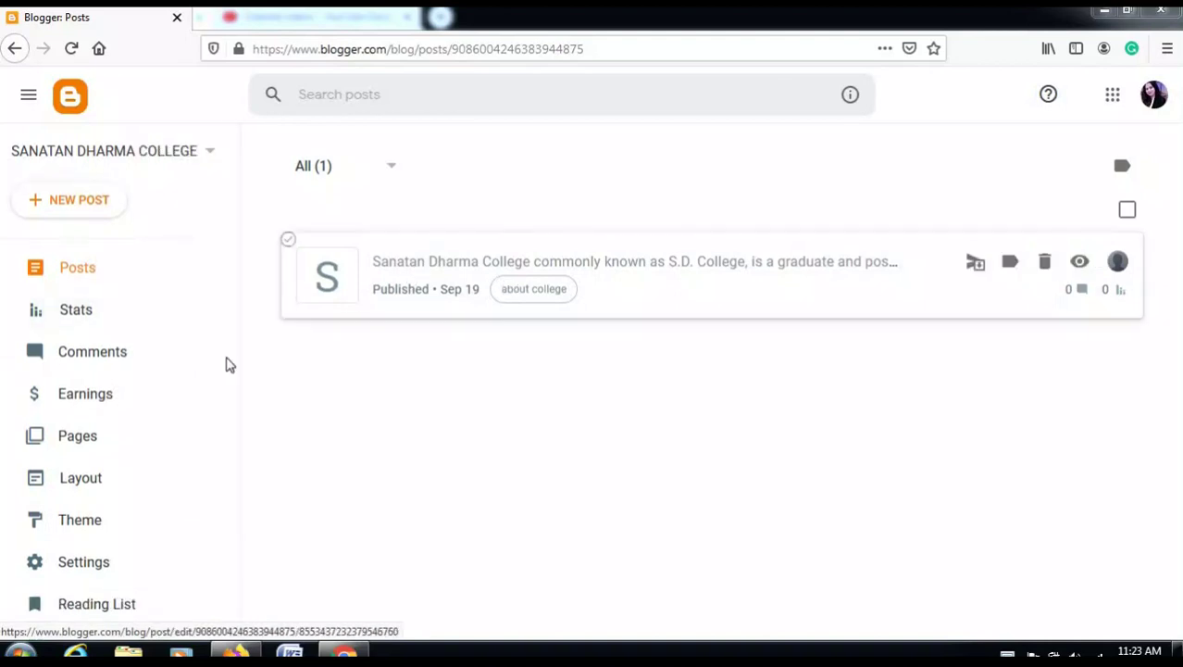
# Look through Stats, Comments and Earnings, then open the empty Pages list.
pyautogui.click(74, 344)
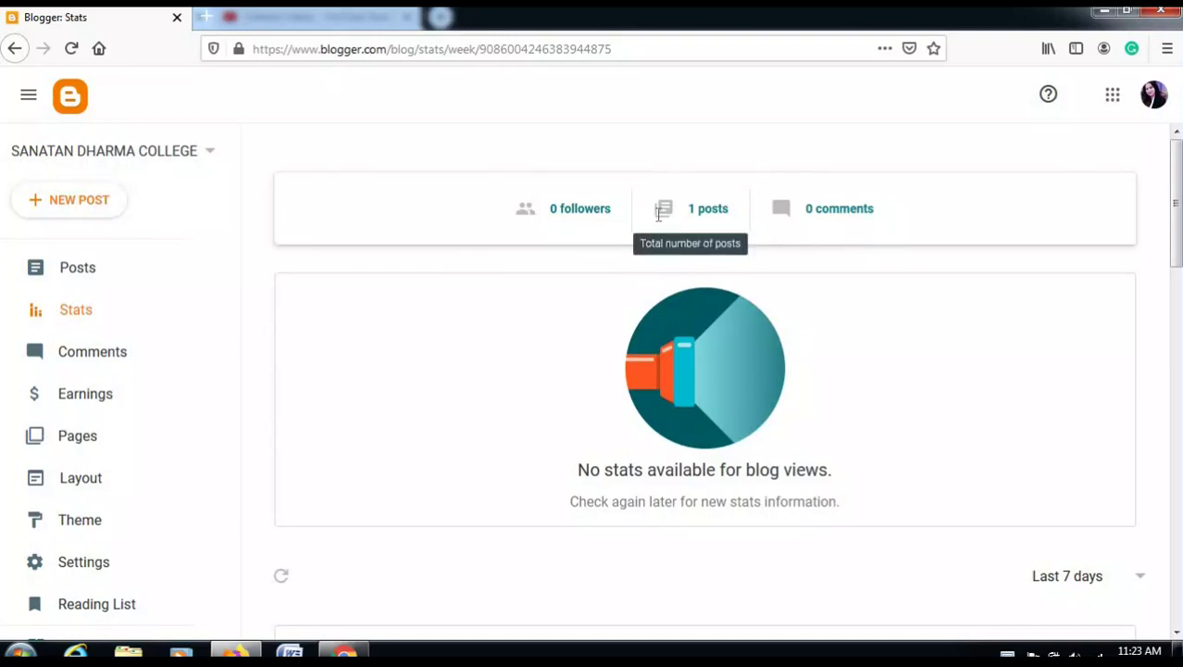
pyautogui.click(118, 376)
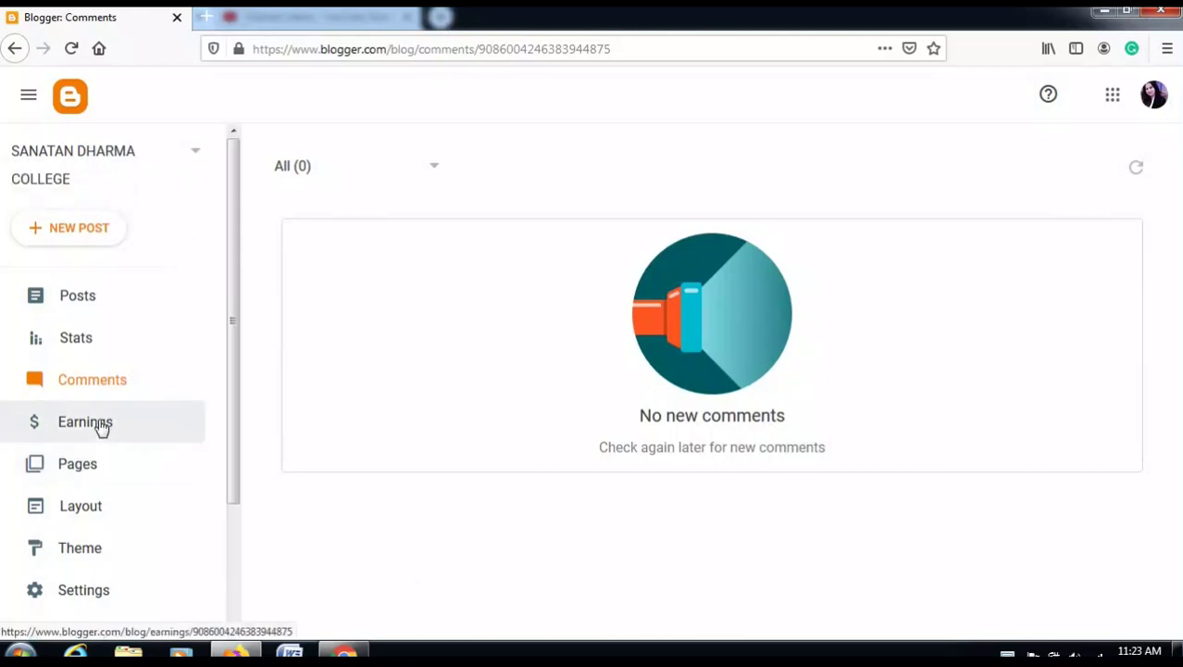
pyautogui.click(106, 424)
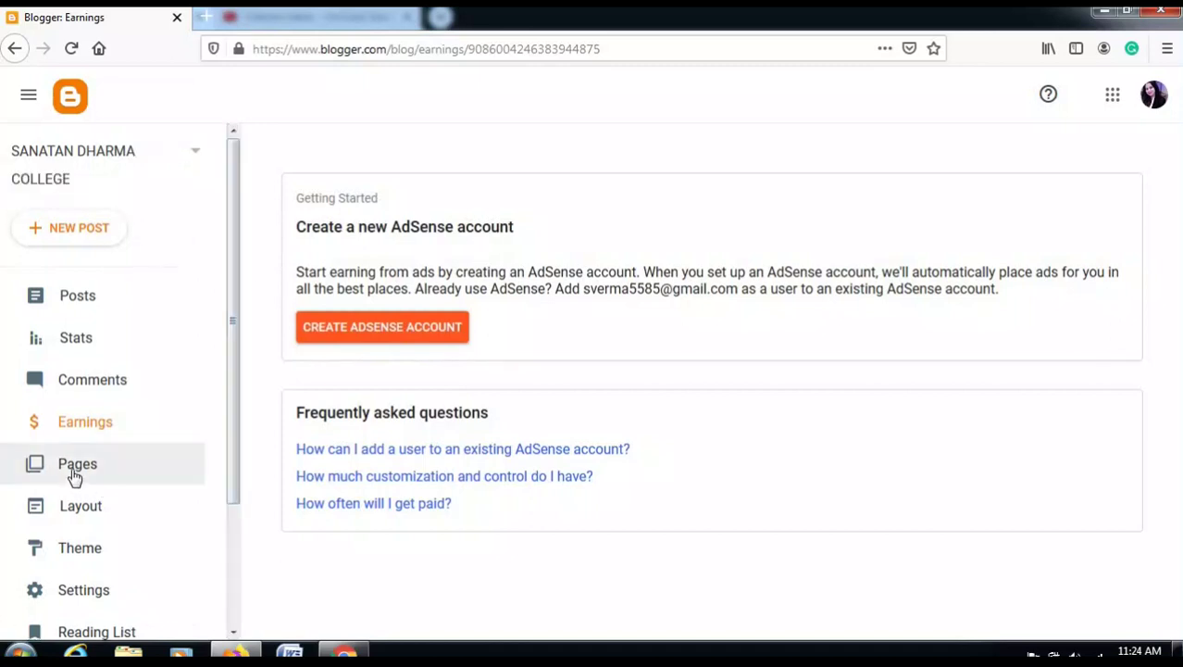
pyautogui.click(72, 469)
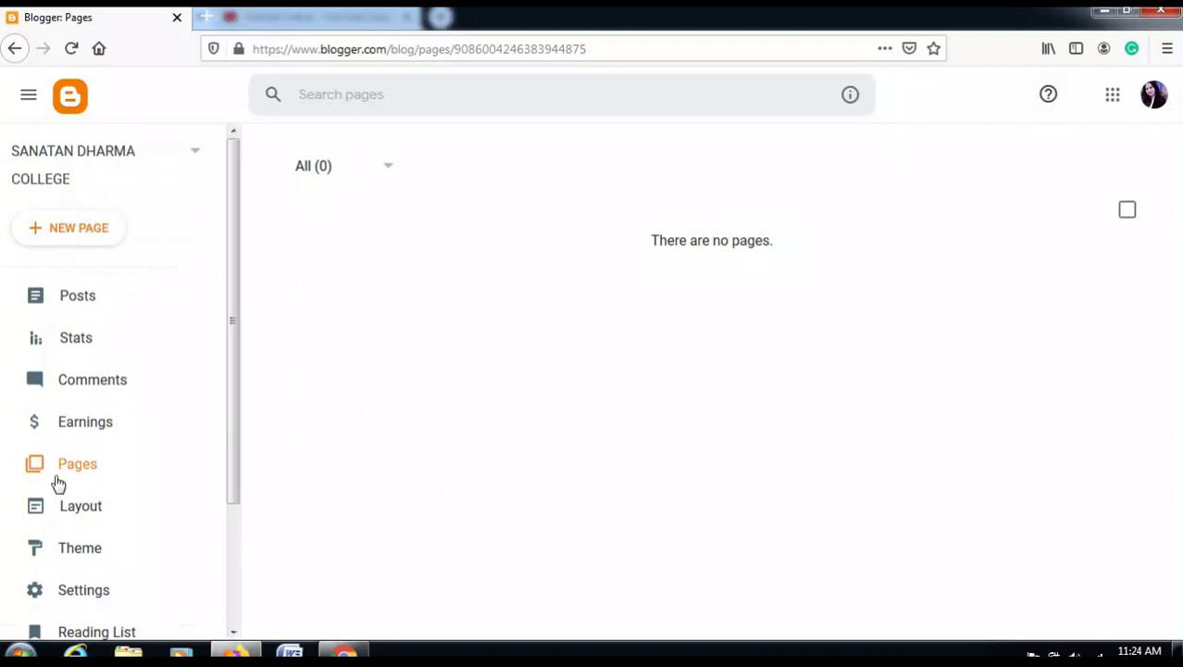
# Create a new page and switch its editor to HTML view.
pyautogui.click(72, 230)
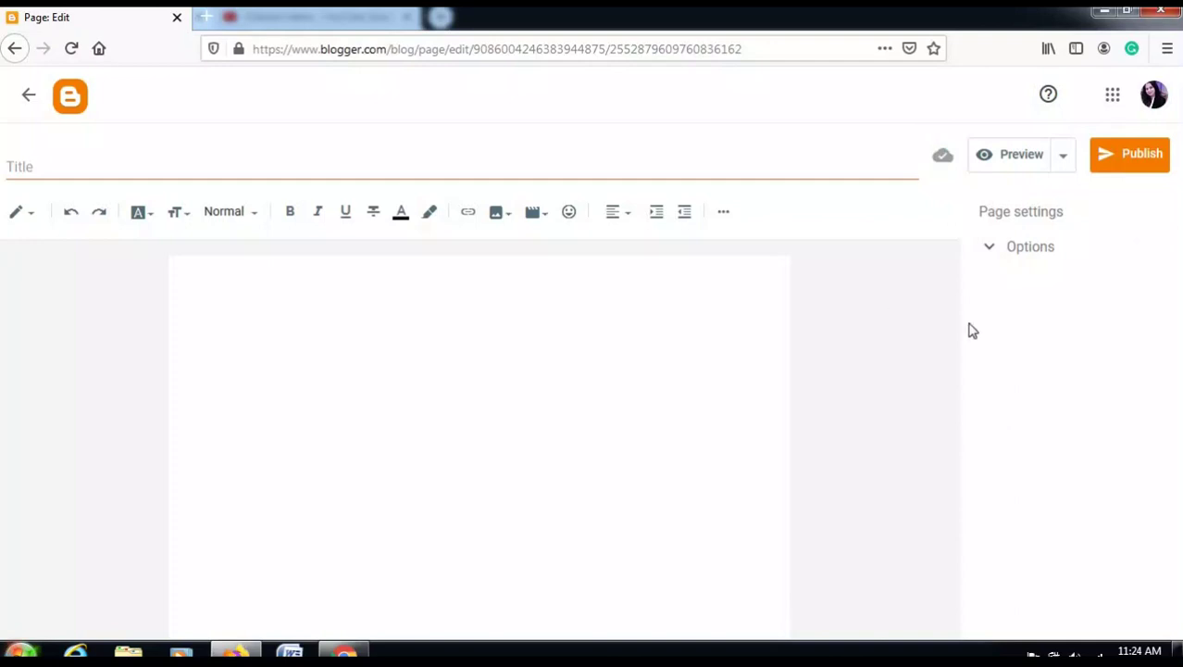
pyautogui.click(249, 450)
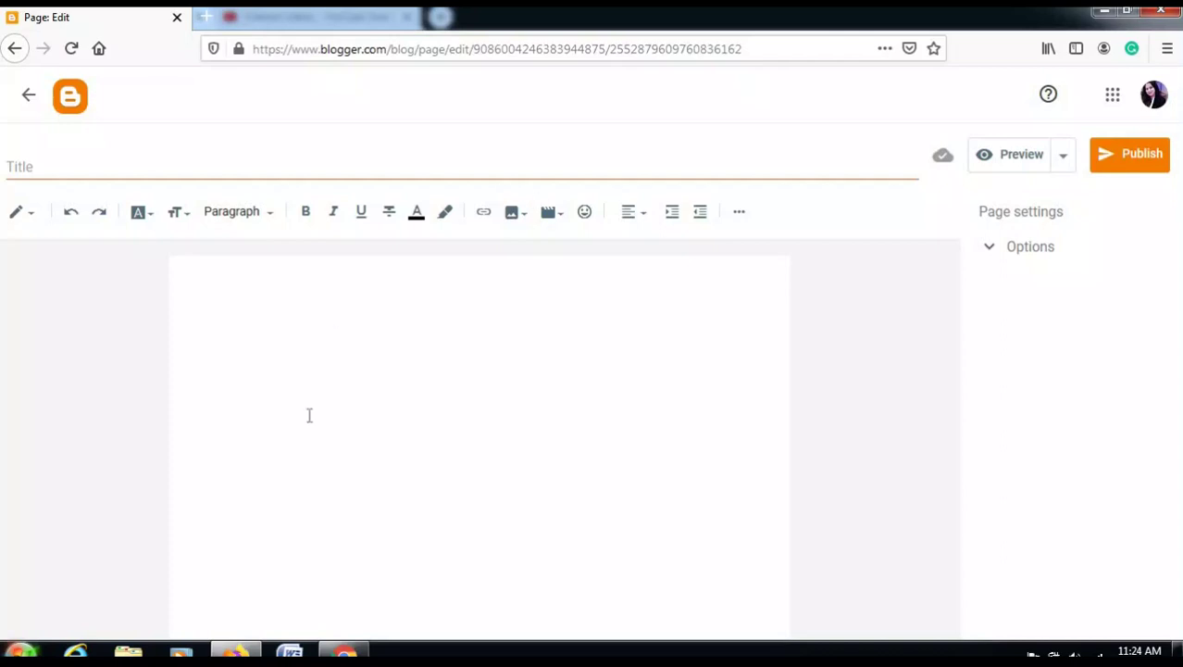
pyautogui.click(33, 218)
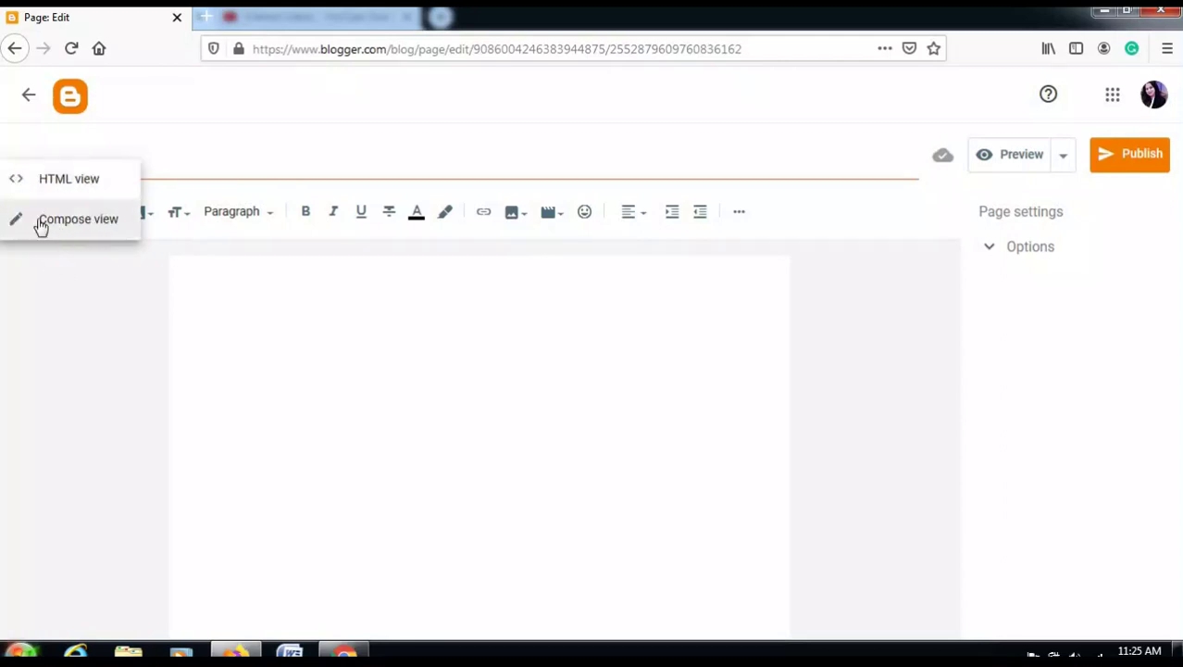
pyautogui.click(35, 223)
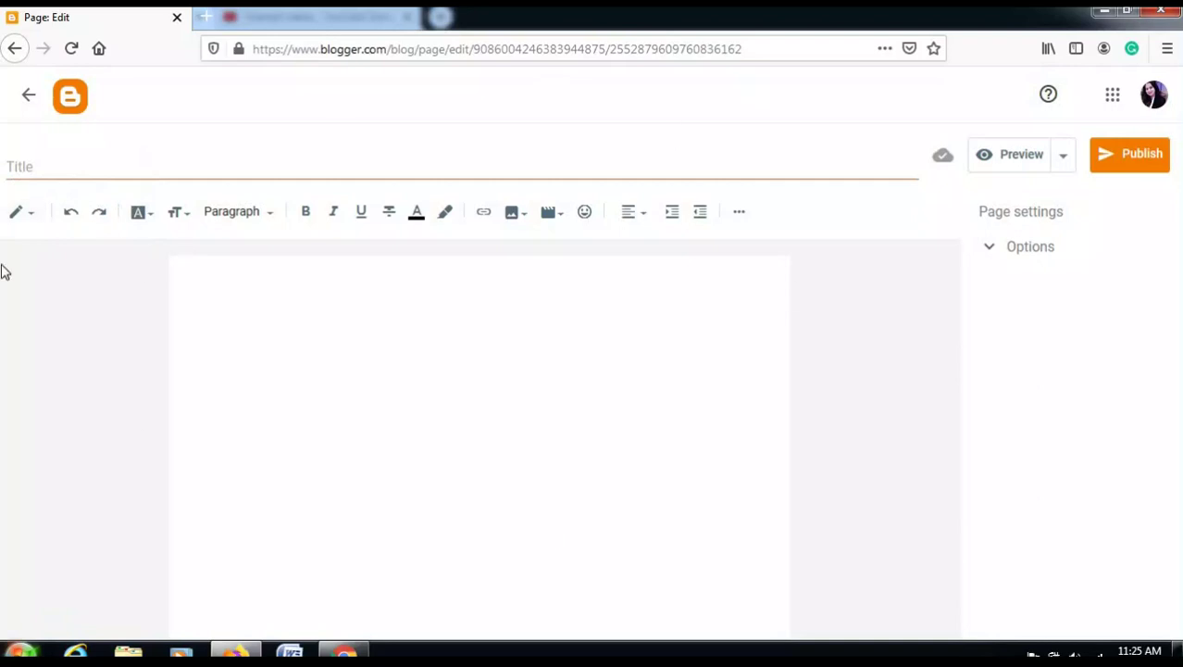
pyautogui.click(25, 215)
pyautogui.click(61, 190)
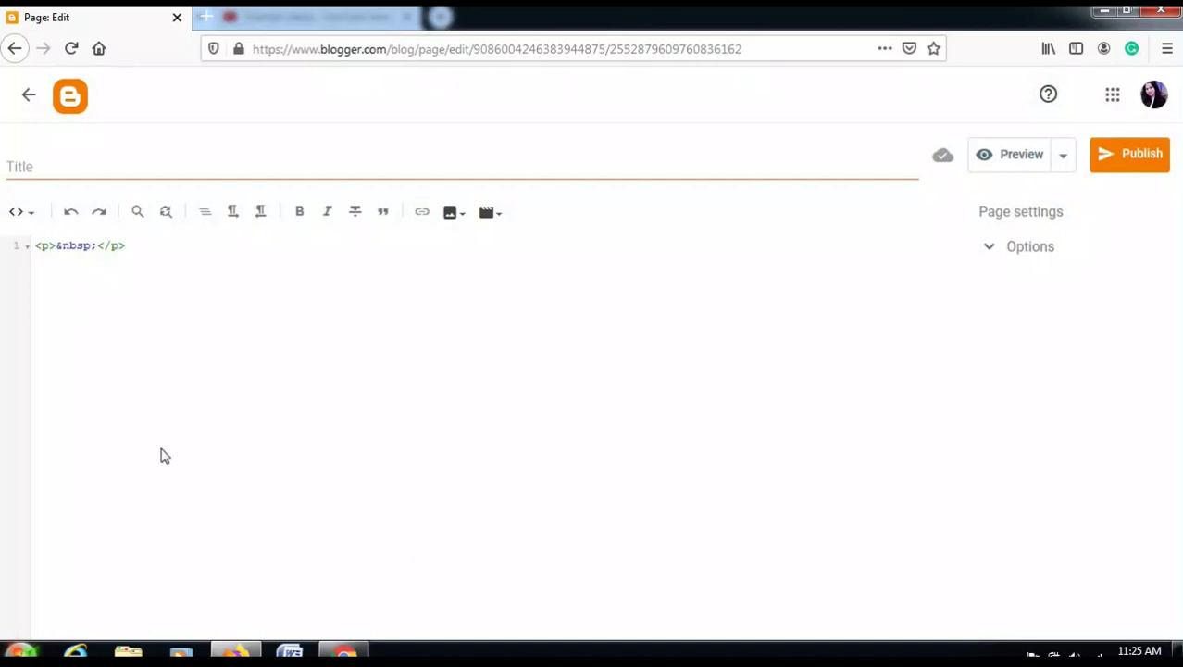
# Return the page editor to the rich-text Compose view.
pyautogui.click(28, 221)
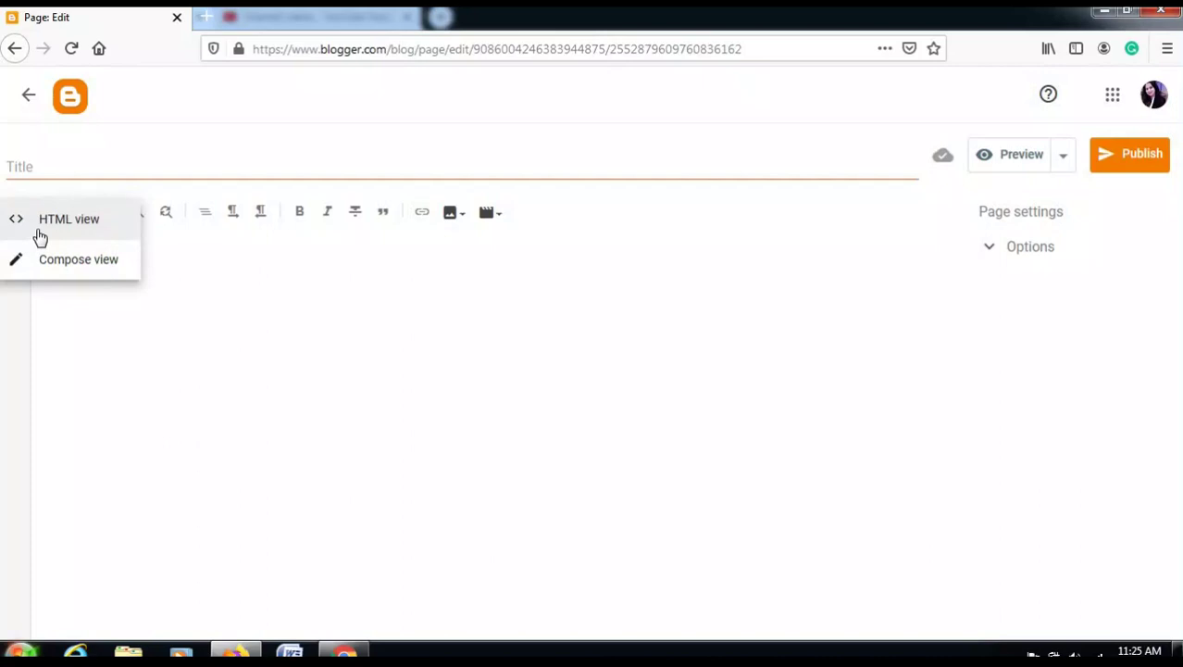
pyautogui.click(41, 232)
pyautogui.click(17, 213)
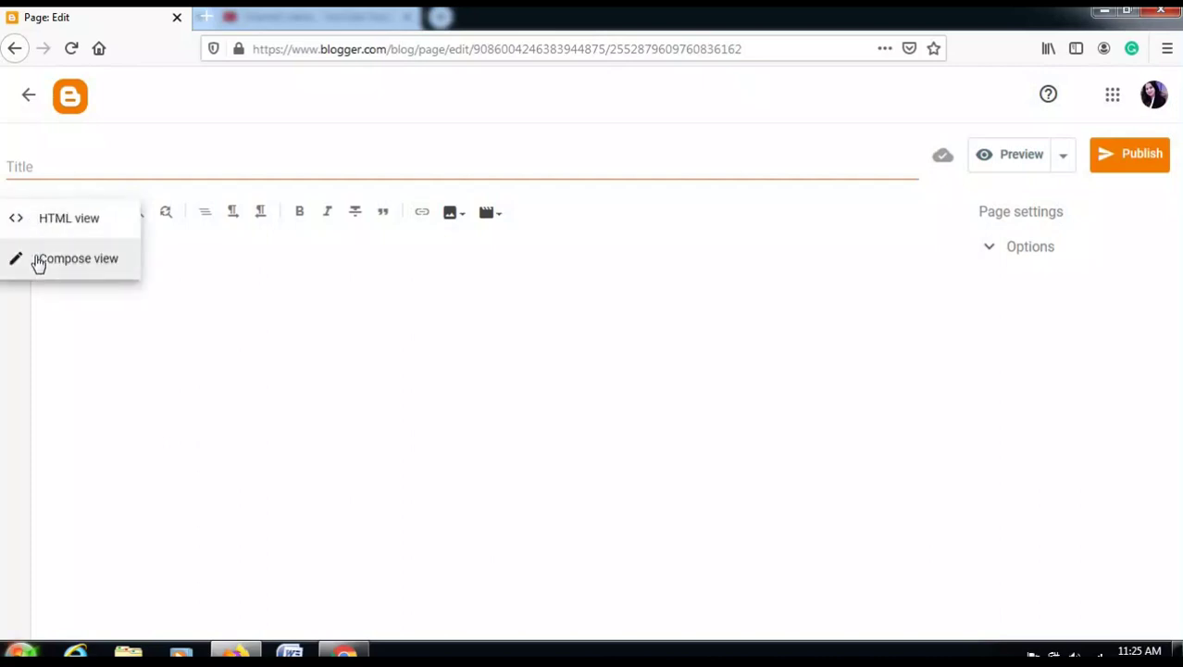
pyautogui.click(40, 259)
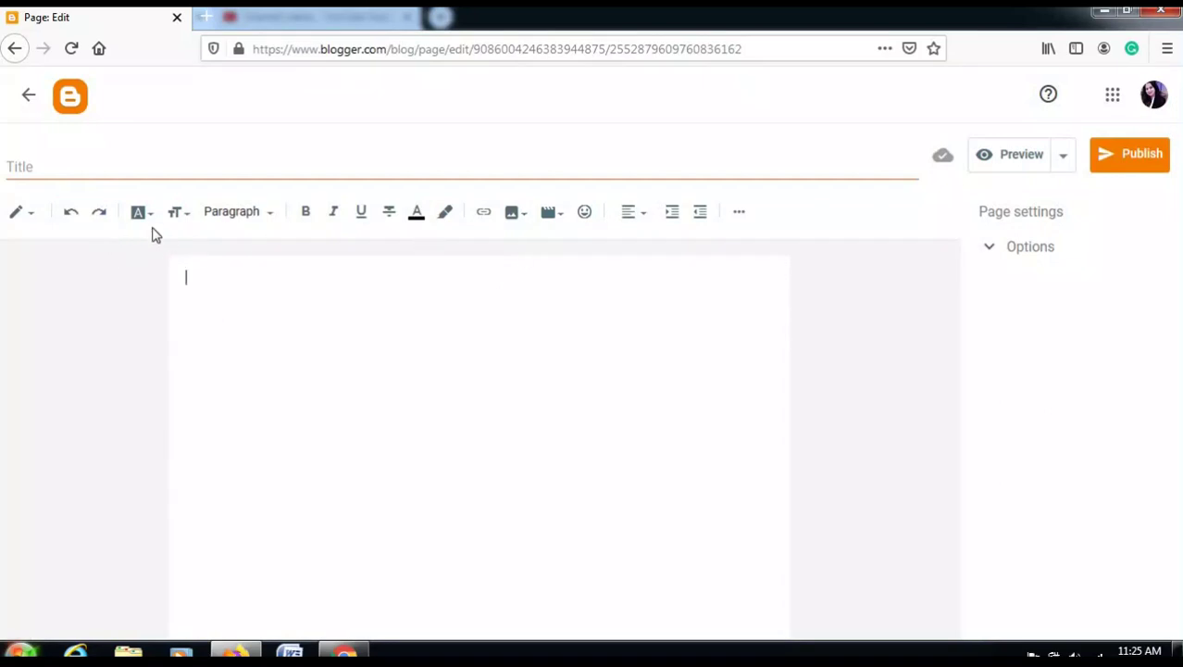
pyautogui.click(515, 219)
# Upload all four pictures from the pics folder and insert them into the page.
pyautogui.click(552, 264)
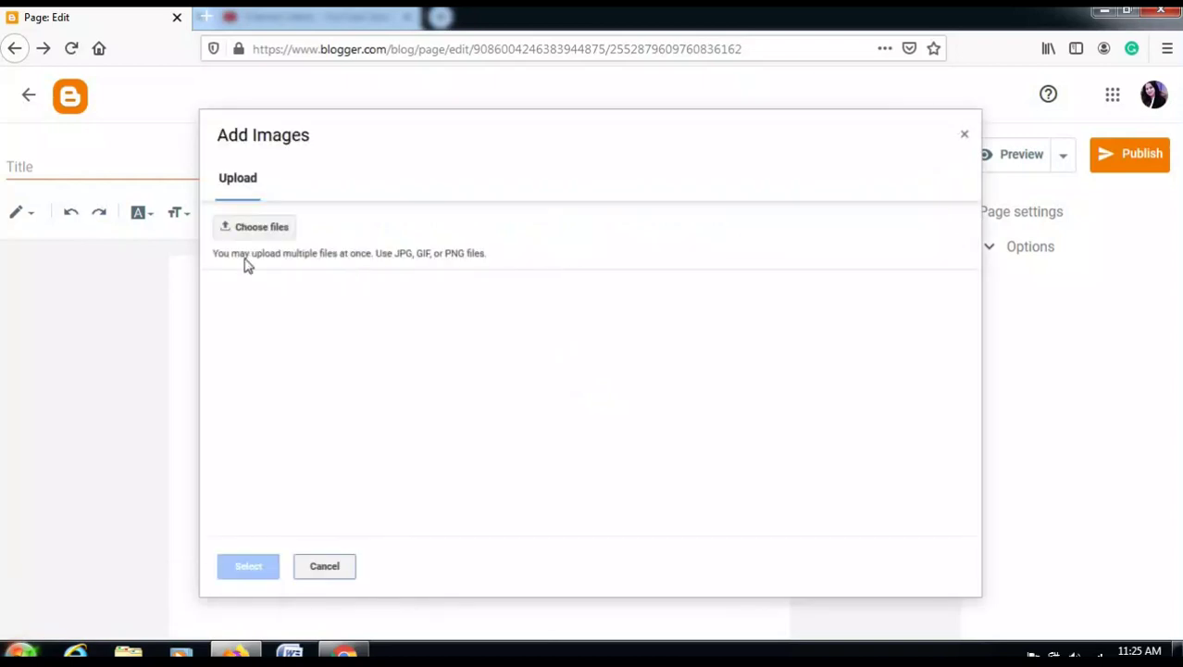
pyautogui.click(255, 231)
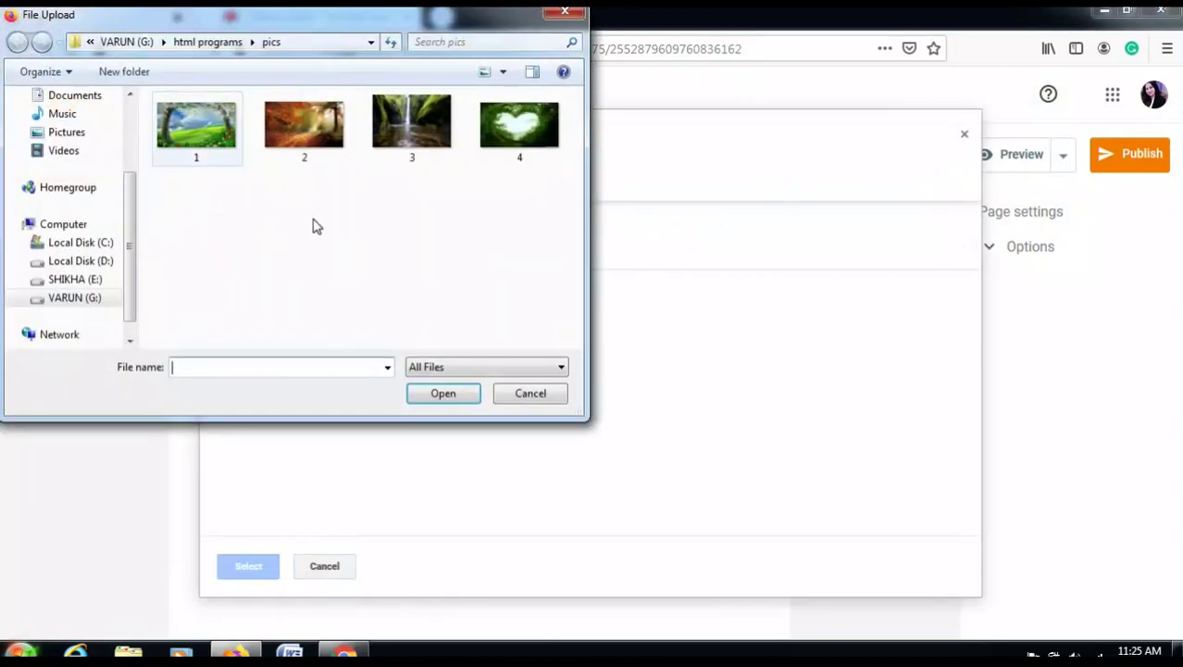
pyautogui.hotkey('ctrl', 'a')
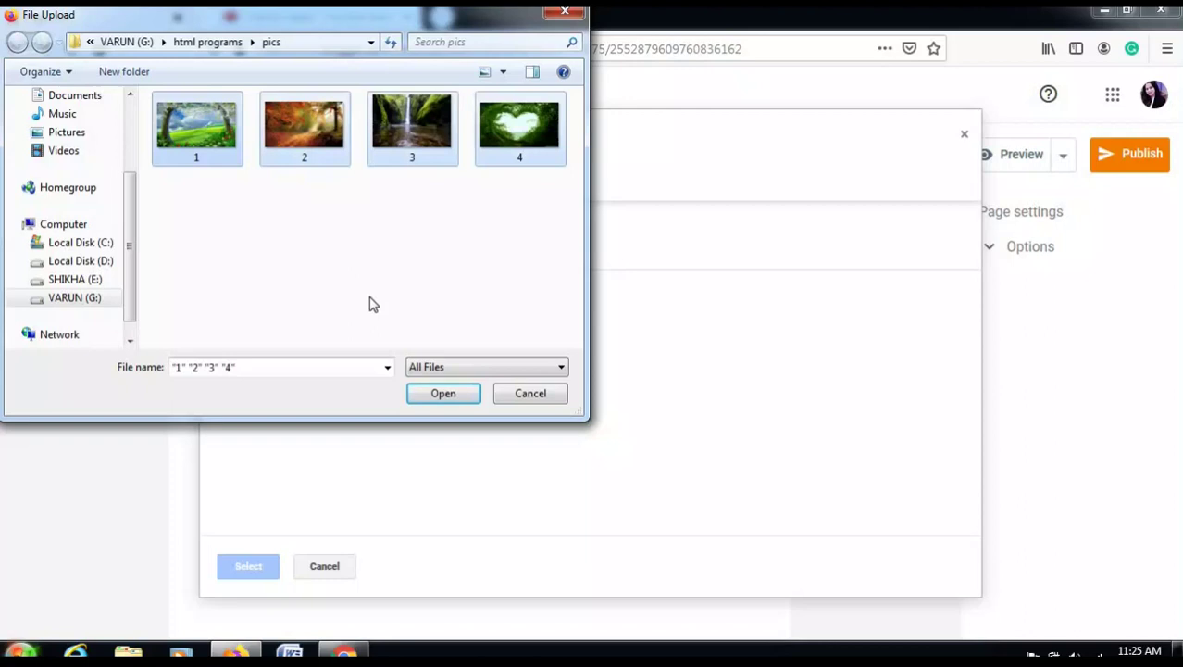
pyautogui.click(448, 394)
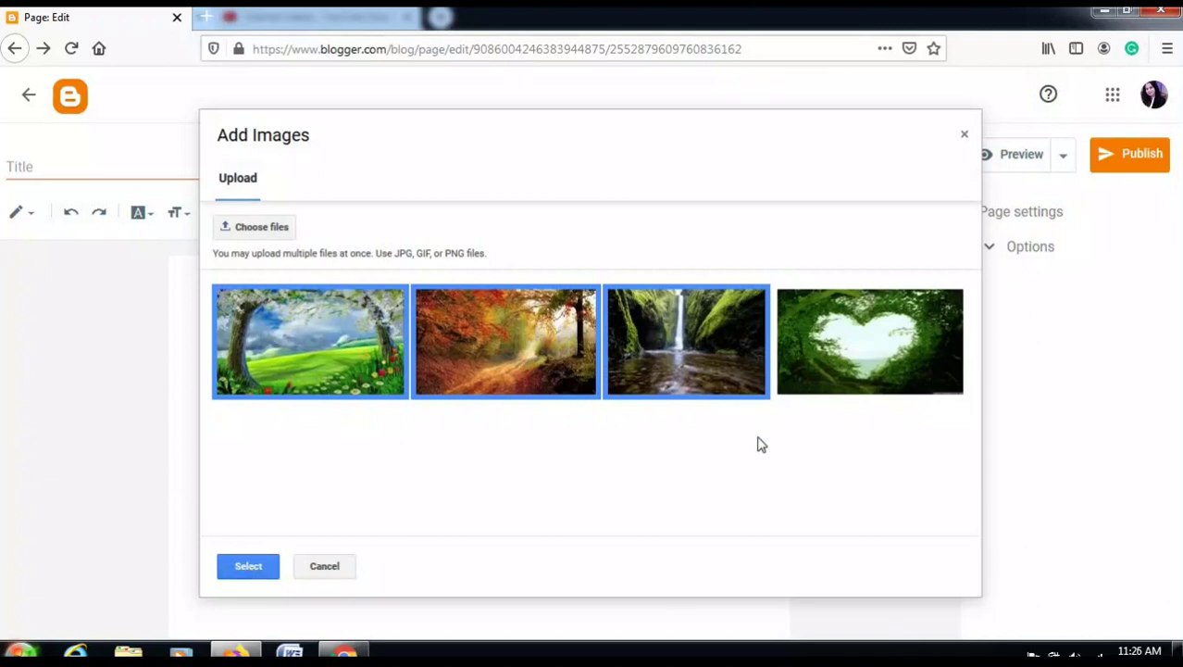
pyautogui.click(262, 566)
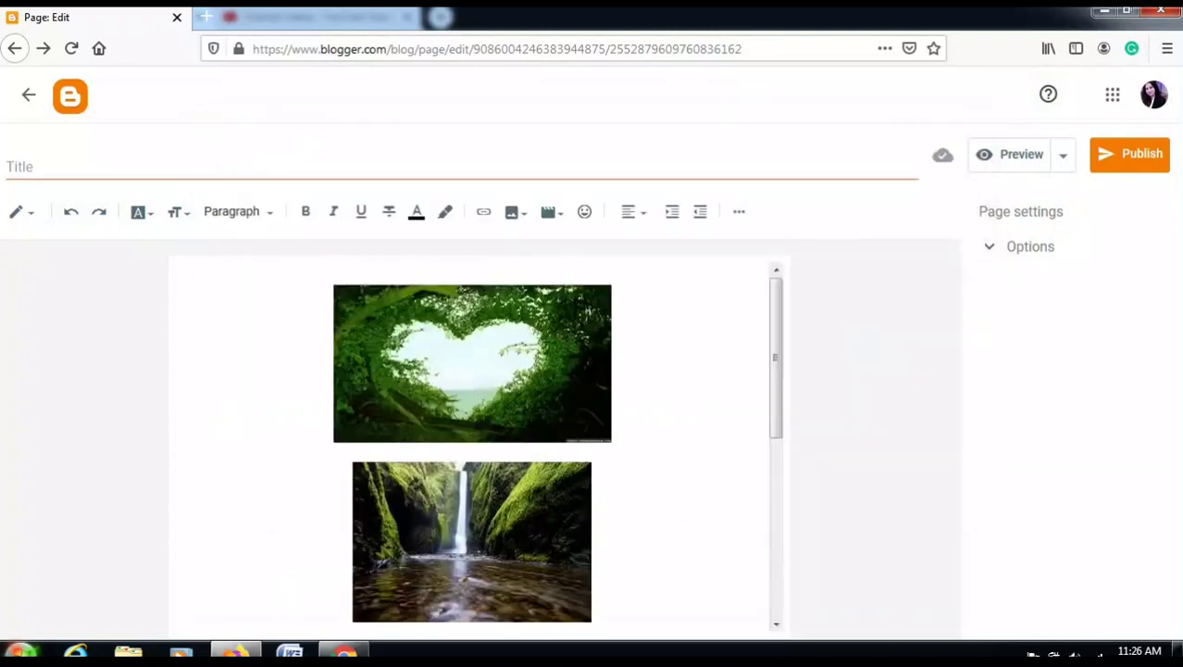
# Wrap the page's pictures in a <marquee> tag in HTML, then return to Compose view.
pyautogui.click(31, 215)
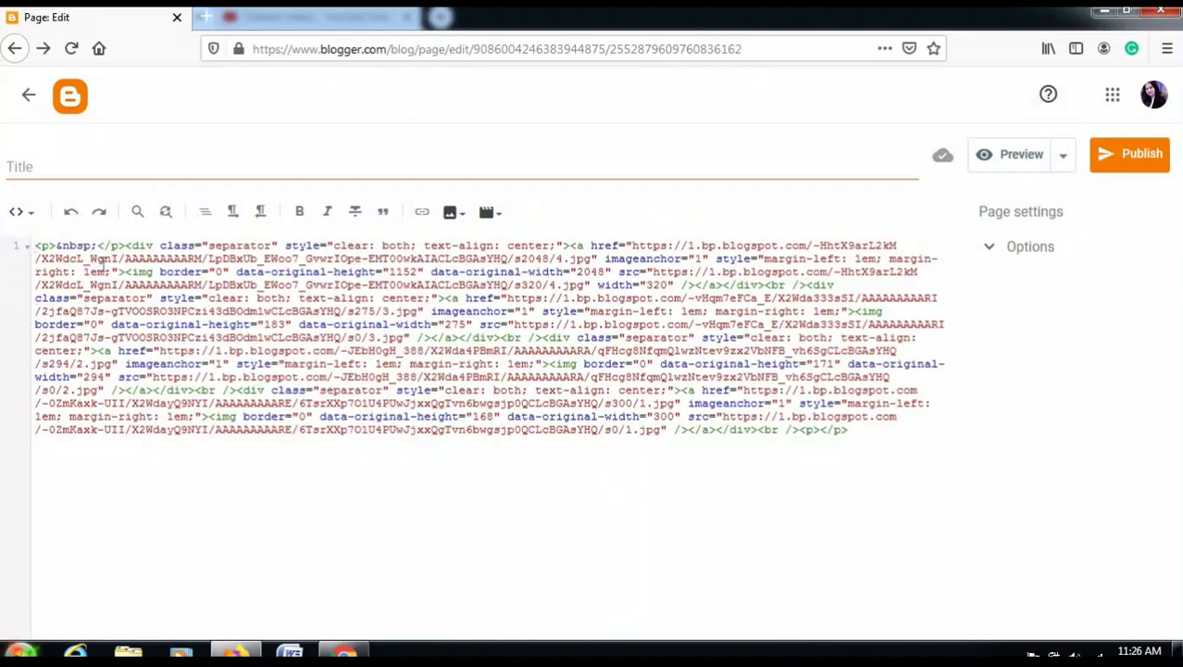
pyautogui.write('<marquee')
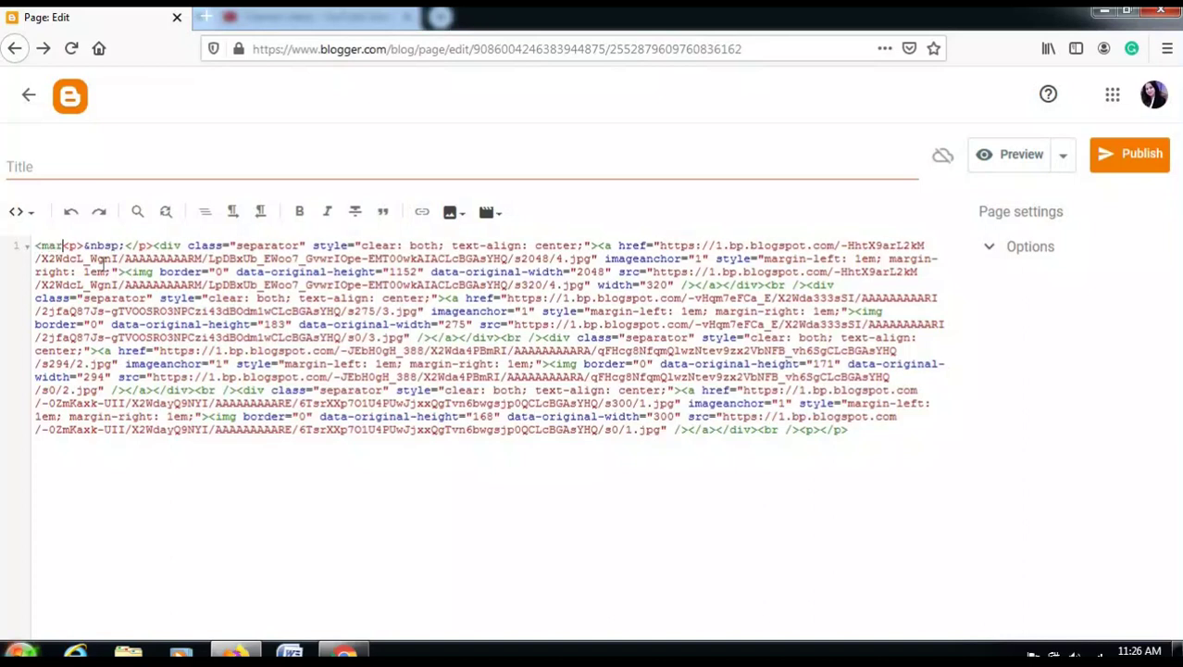
pyautogui.write('>')
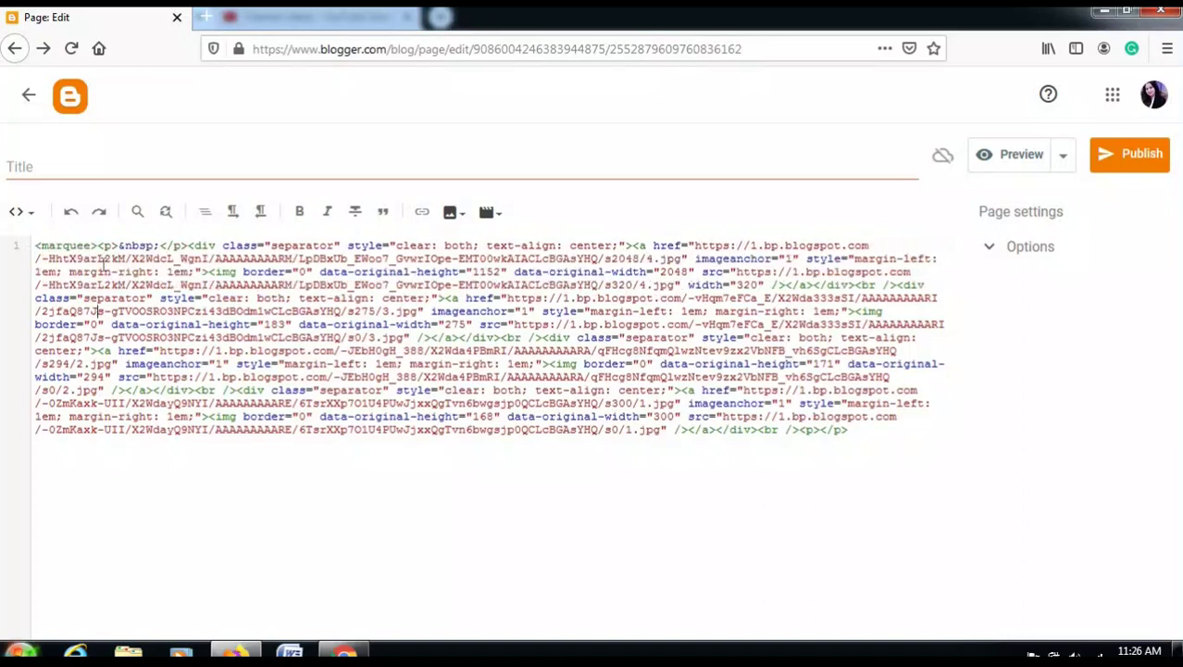
pyautogui.press('Down')
pyautogui.press('Down')
pyautogui.press('Down')
pyautogui.press('Down')
pyautogui.press('Down')
pyautogui.press('Down')
pyautogui.press('Down')
pyautogui.press('Down')
pyautogui.press('Down')
pyautogui.click(22, 211)
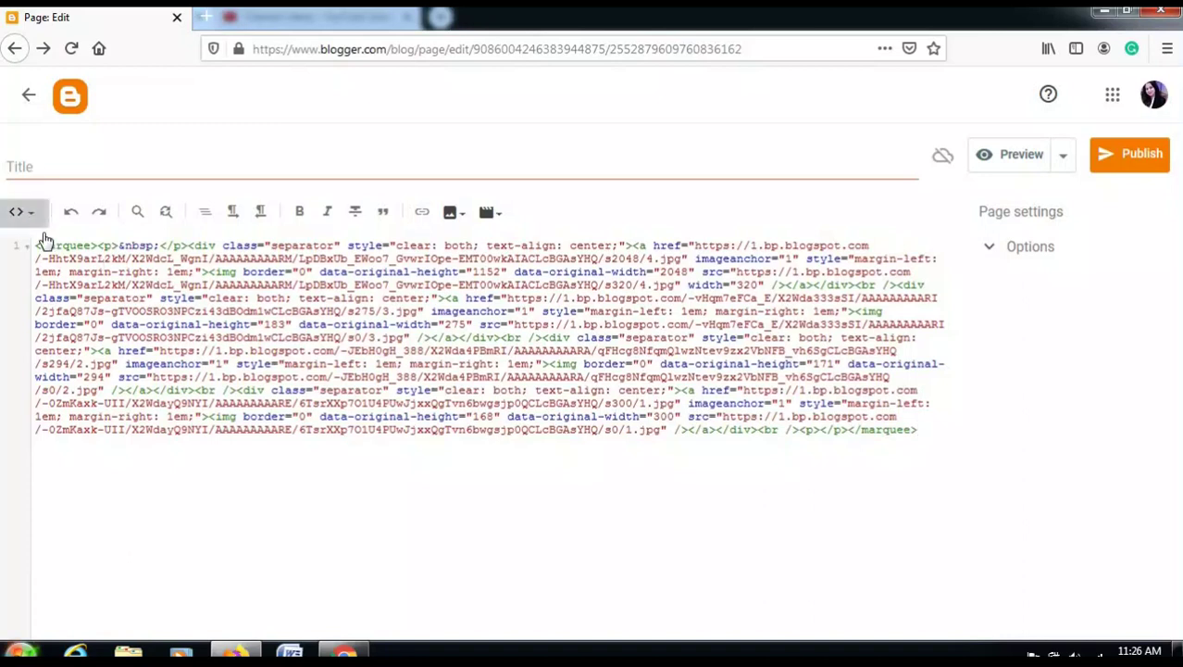
pyautogui.click(50, 259)
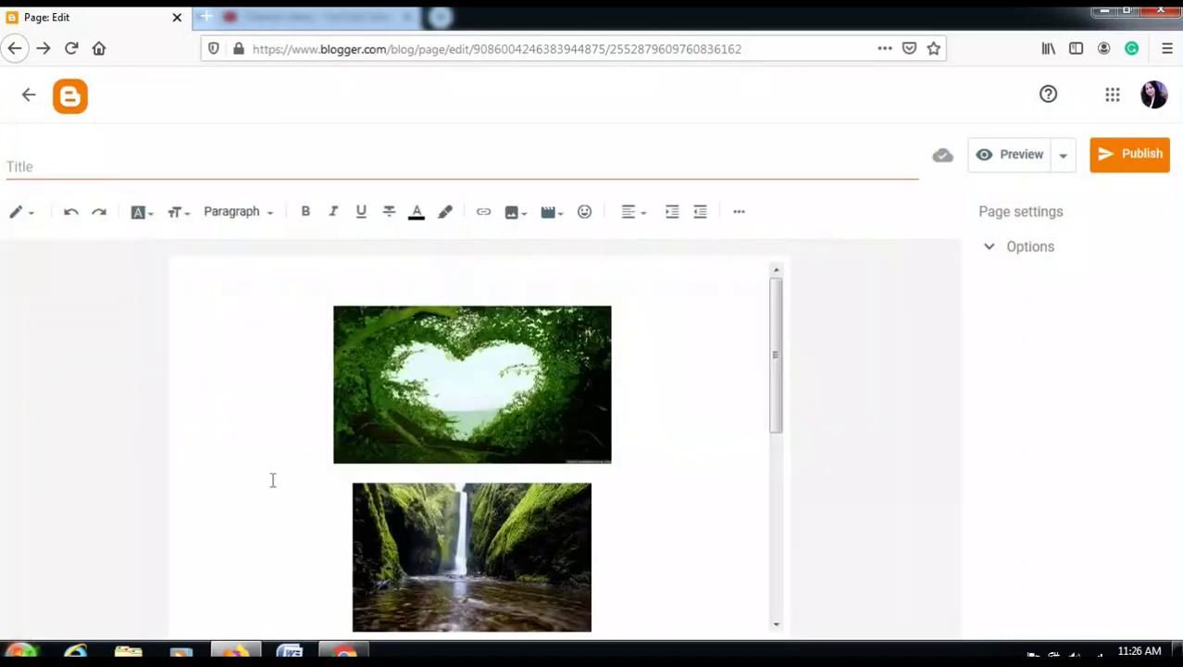
# Preview the page and scroll to watch the pictures move sideways.
pyautogui.click(1024, 159)
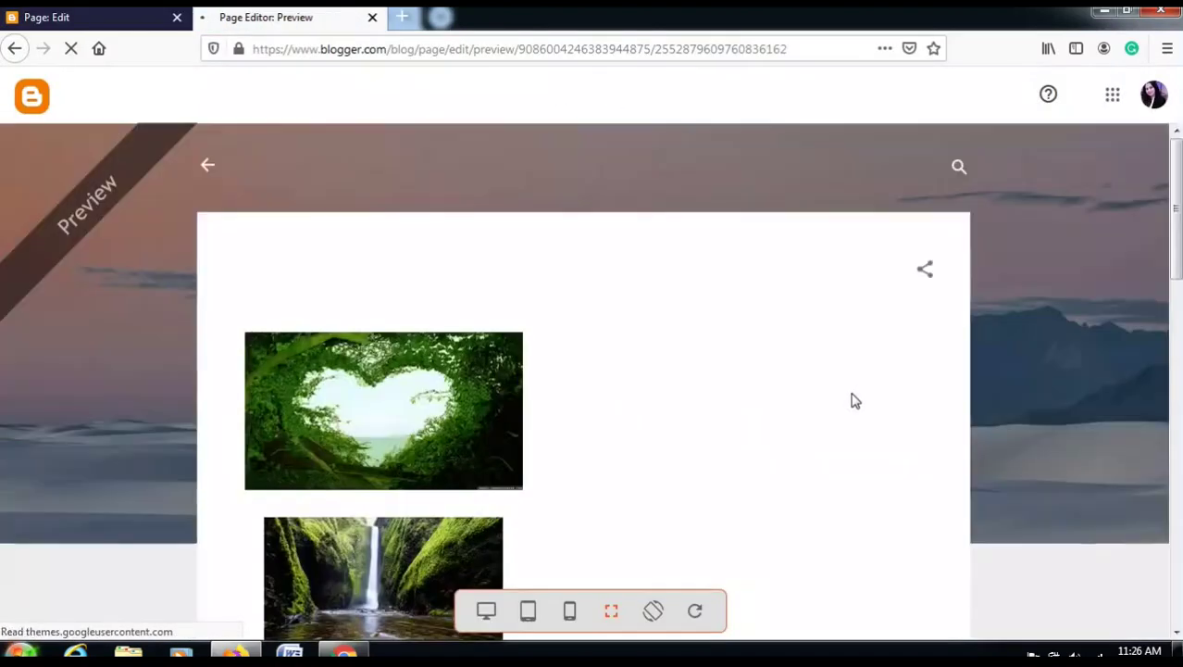
pyautogui.scroll(-2, 852, 399)
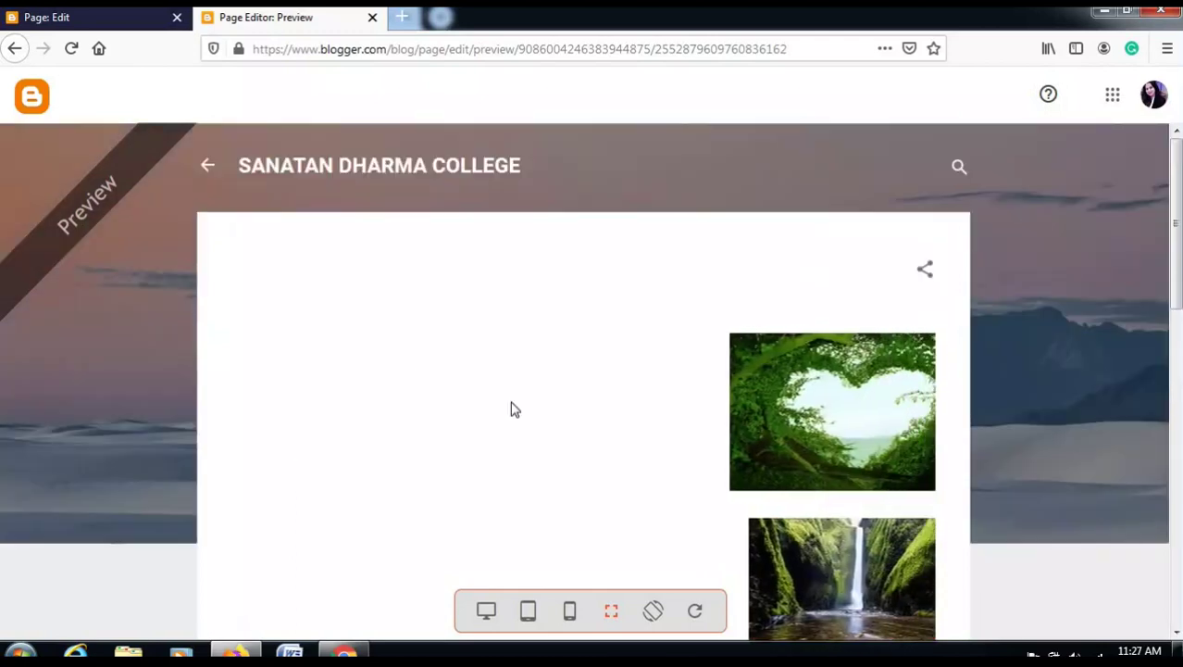
# Go back to the page editor and check the font list without changing the font.
pyautogui.click(92, 21)
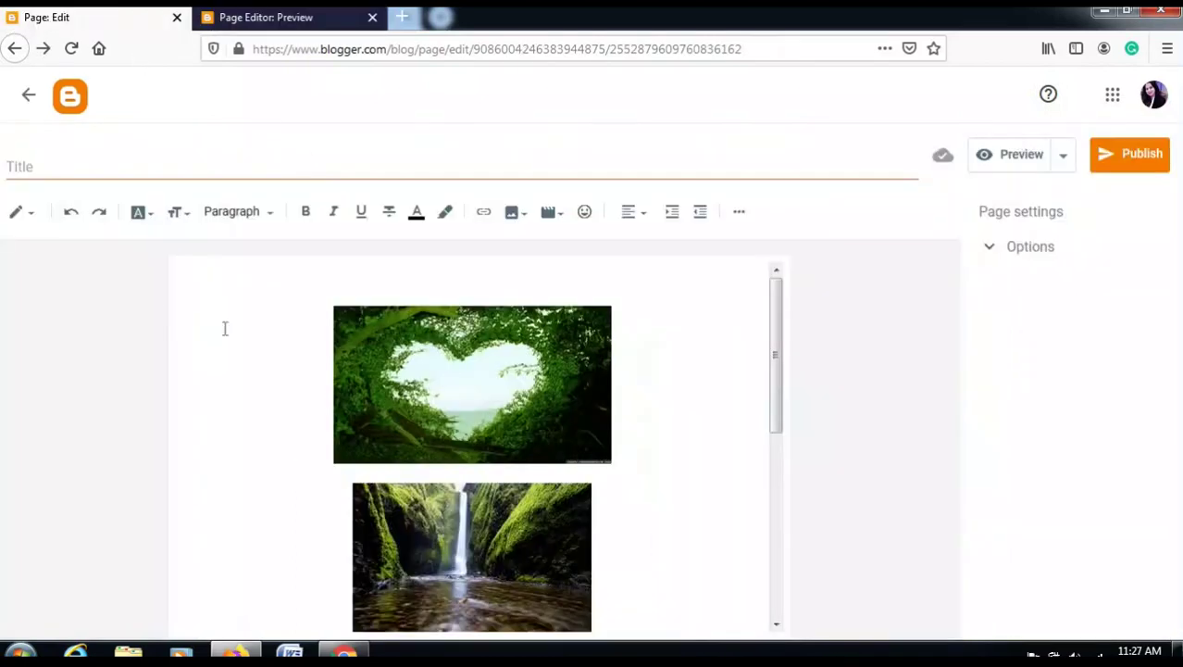
pyautogui.click(143, 222)
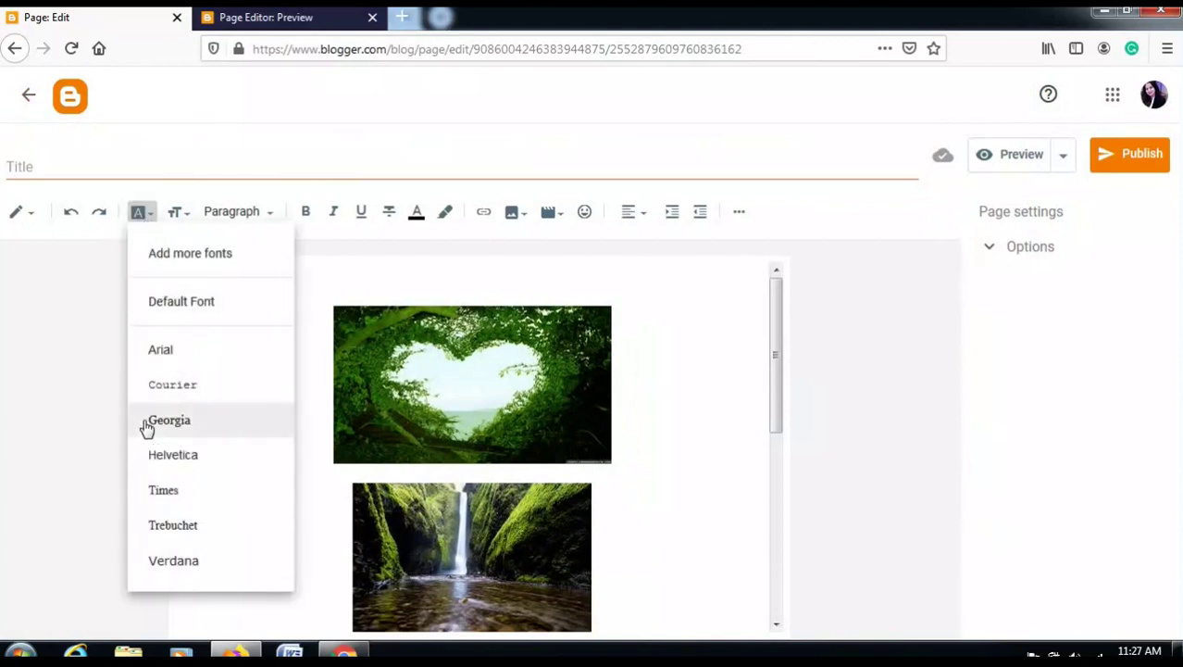
pyautogui.click(81, 374)
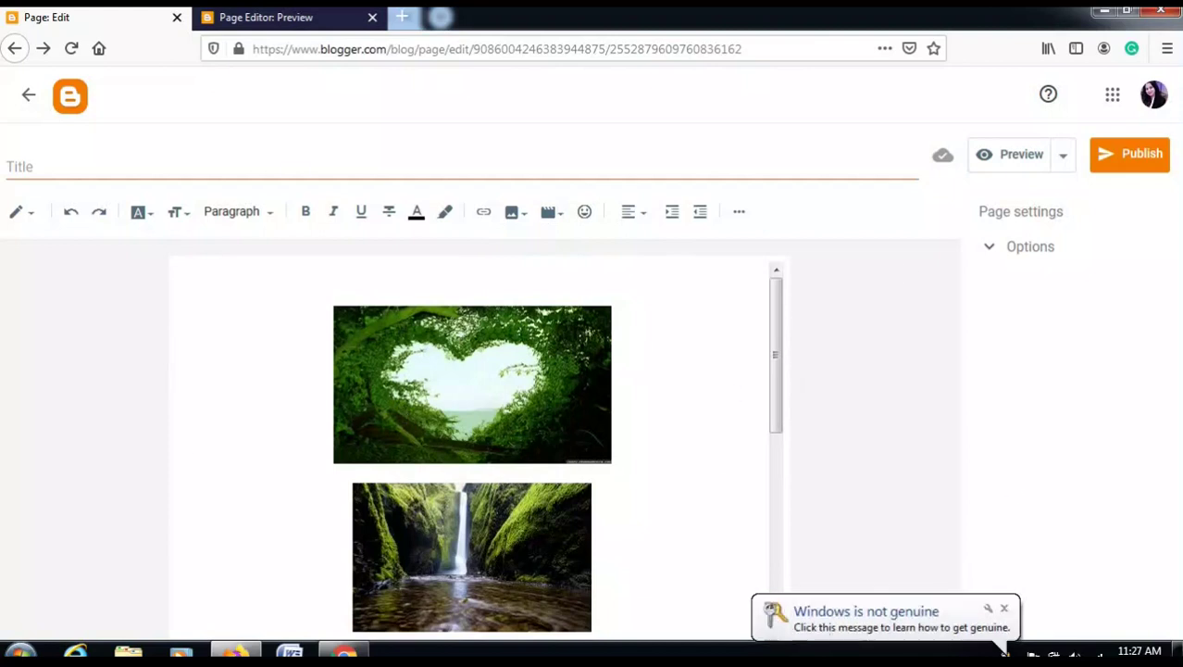
# Check that the untitled page's reader comments are set to Allow, then publish it.
pyautogui.click(991, 254)
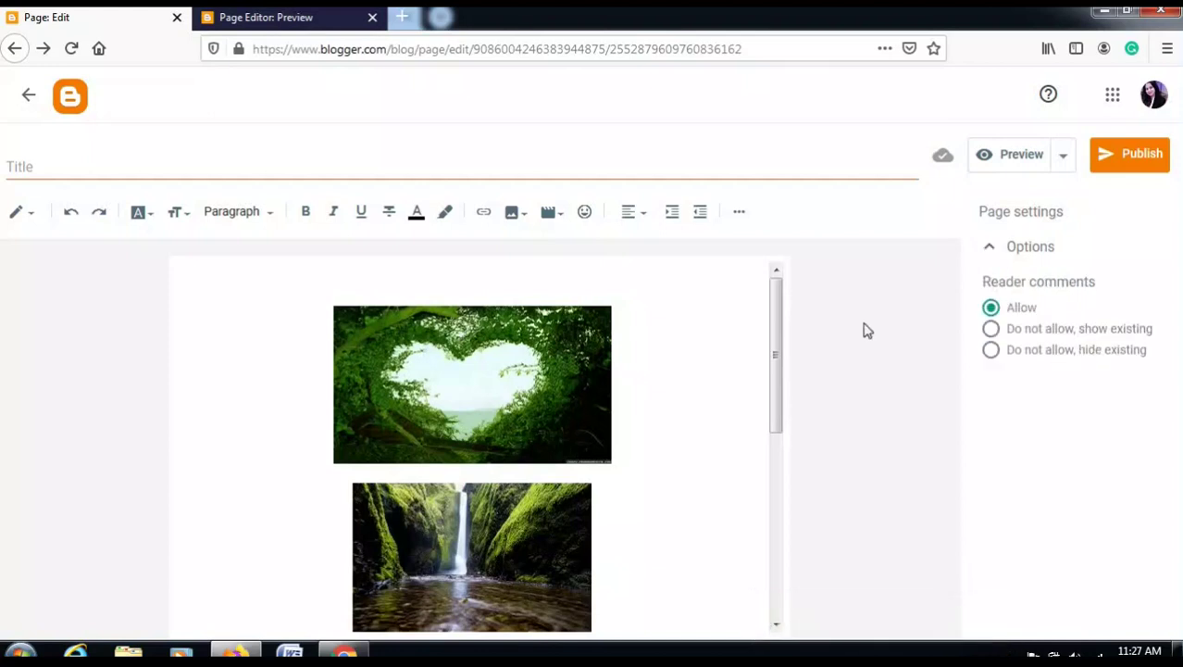
pyautogui.click(1142, 163)
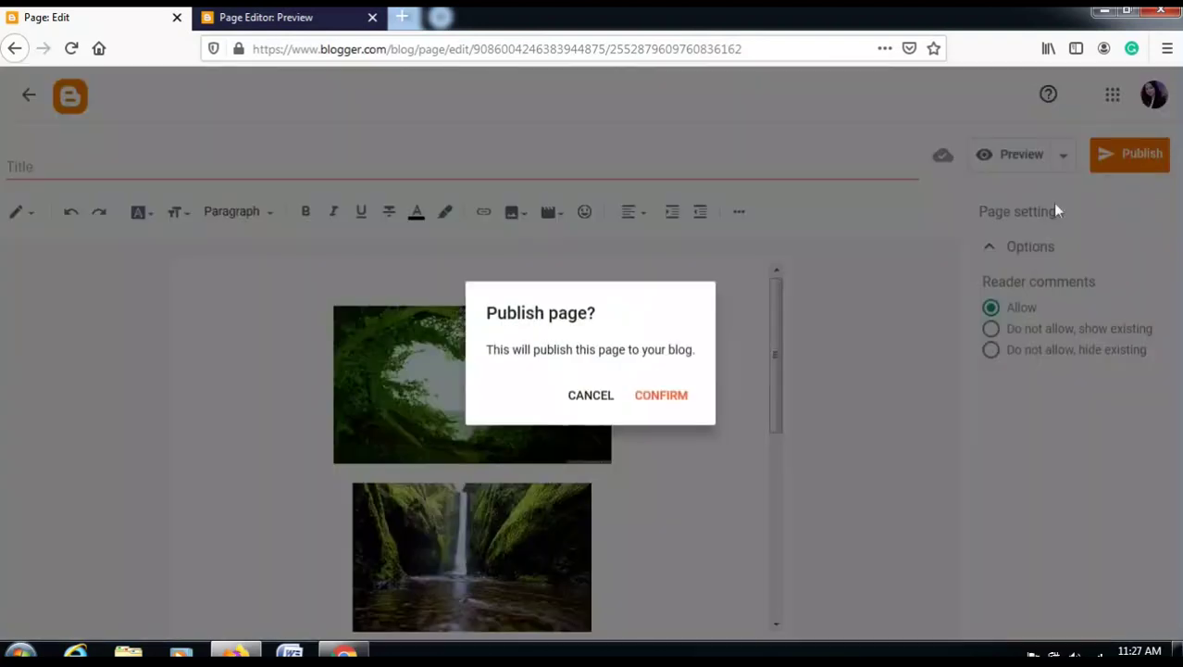
# Confirm publishing the page and close its preview tab.
pyautogui.click(668, 396)
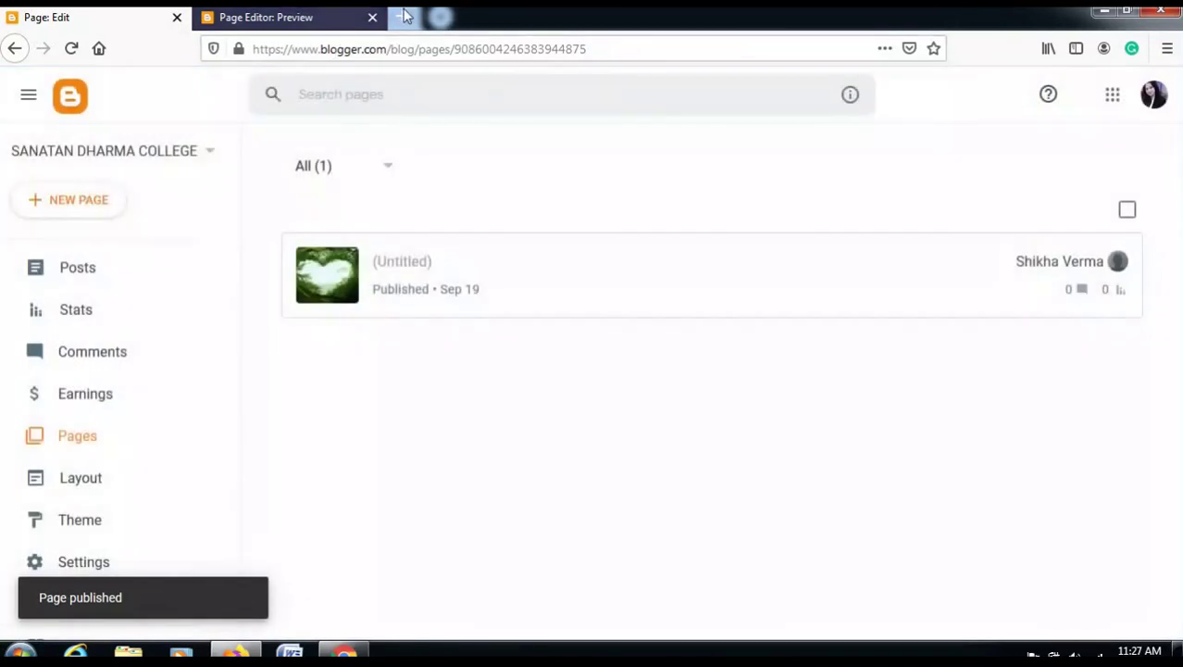
pyautogui.click(380, 18)
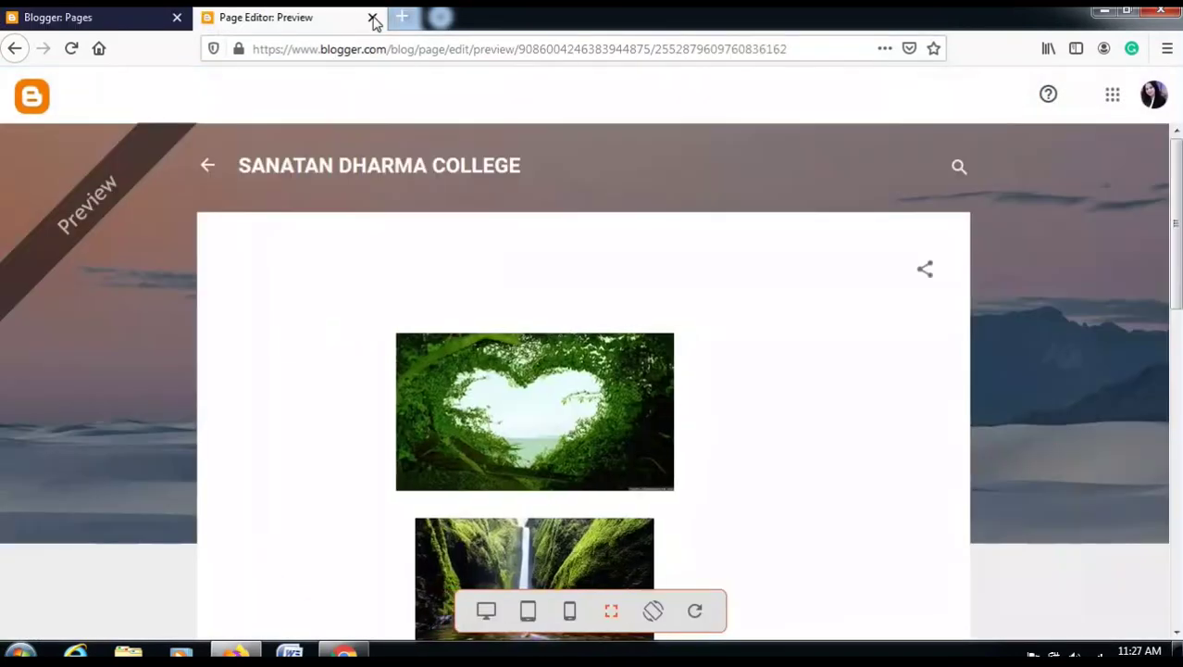
pyautogui.click(373, 18)
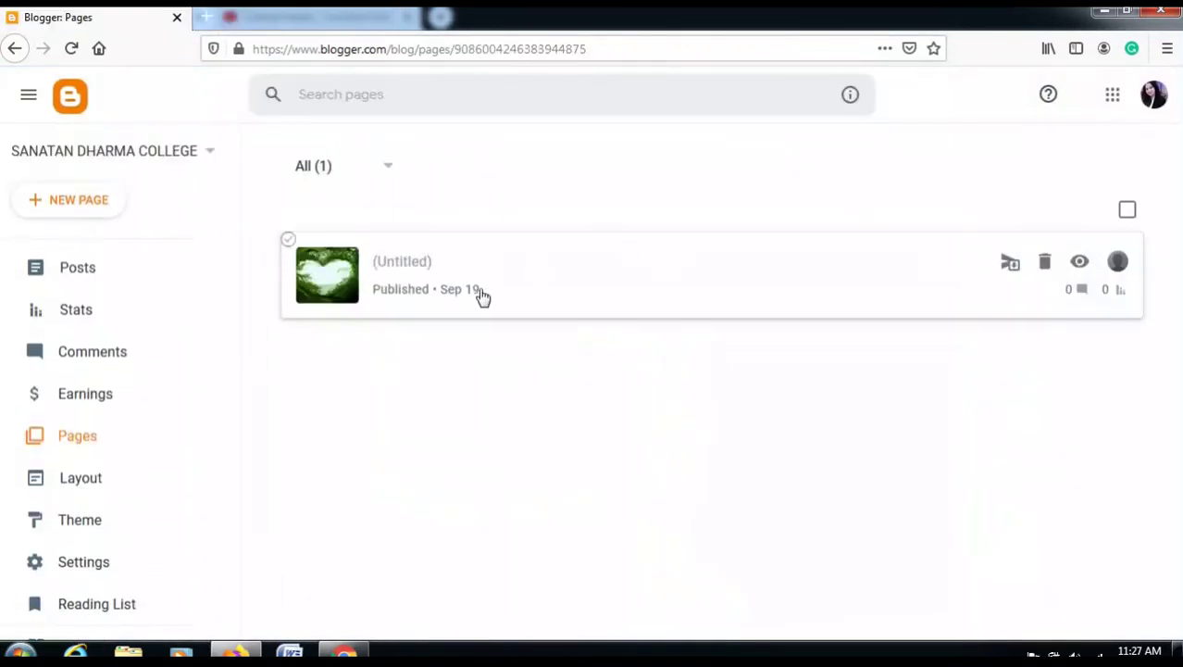
# Title the untitled page FIRST and save it with Update.
pyautogui.click(417, 264)
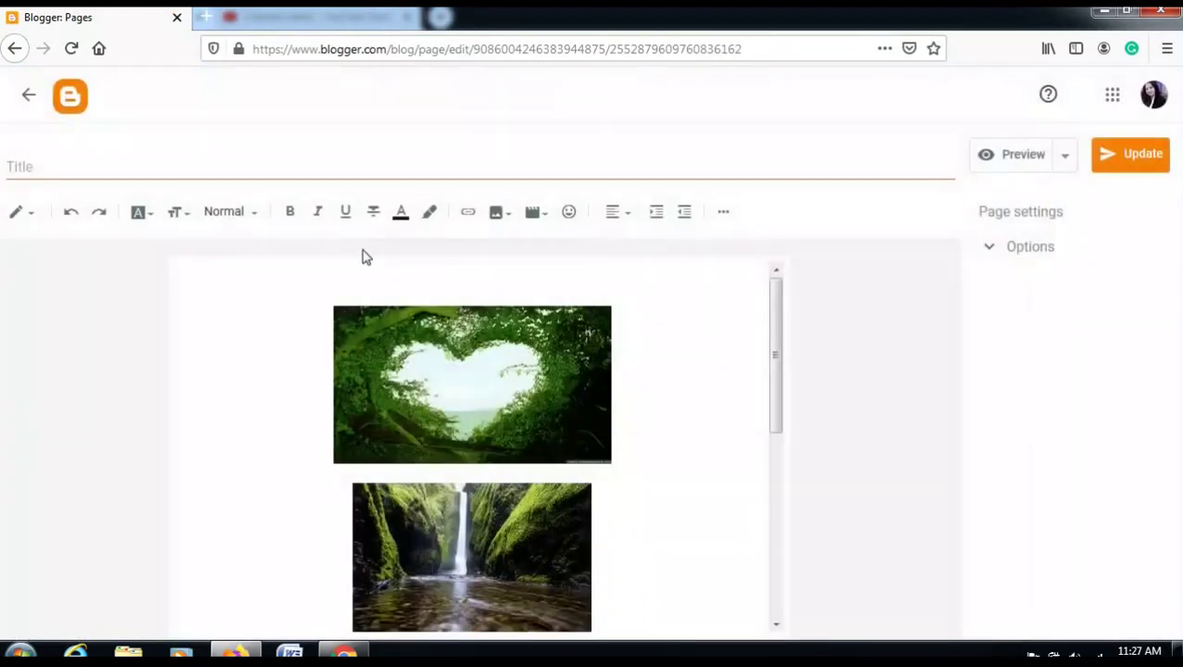
pyautogui.click(64, 165)
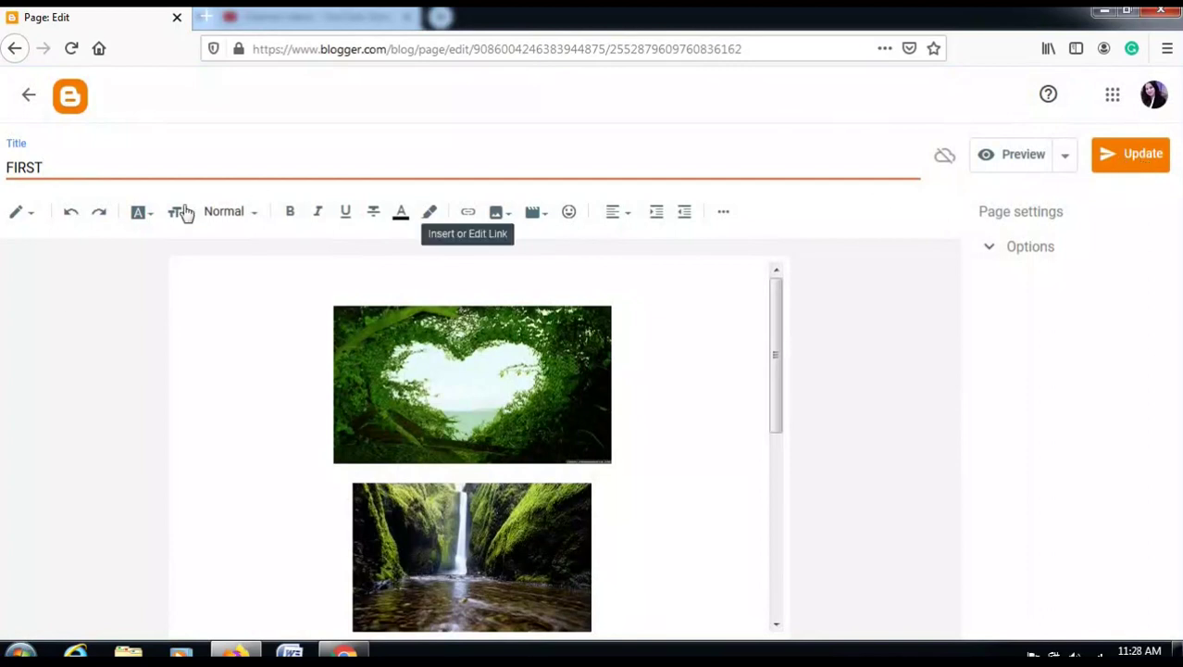
pyautogui.click(1142, 160)
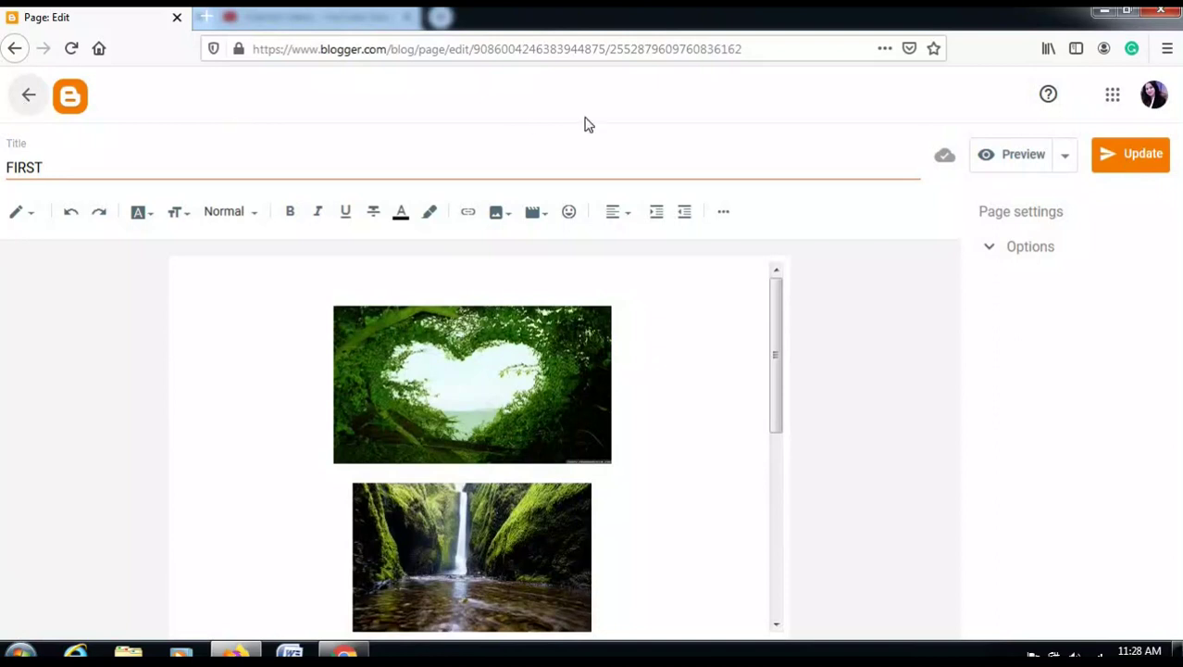
# Preview the SECOND page with its embedded video, then return to the Pages list.
pyautogui.click(1028, 153)
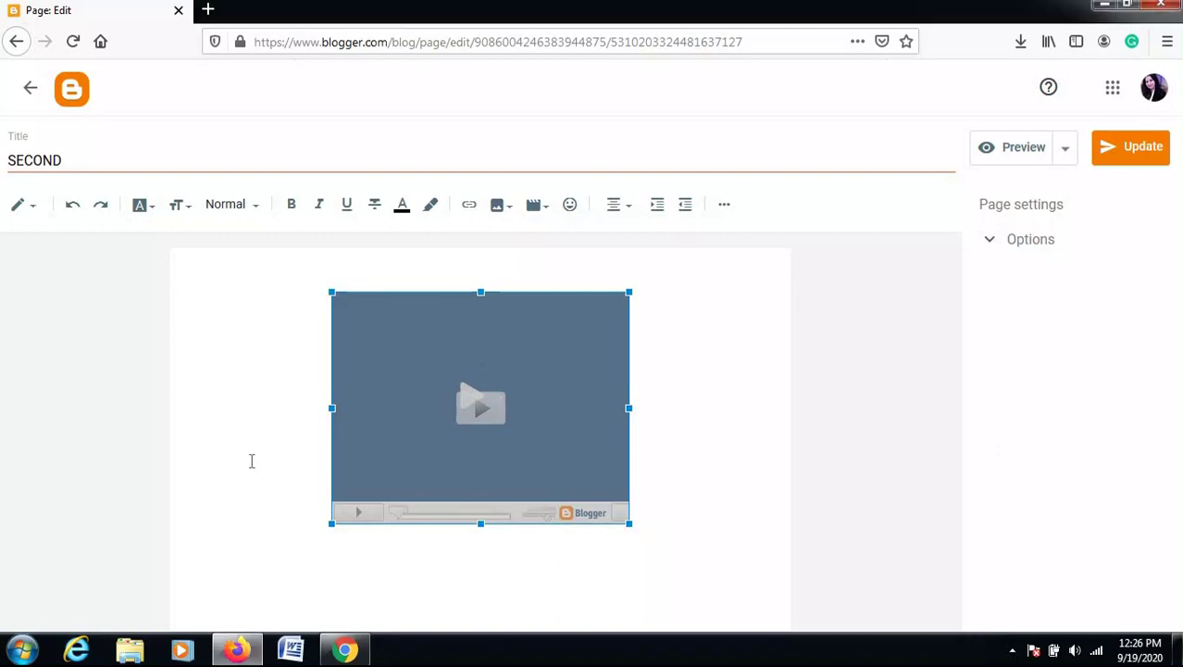
pyautogui.click(71, 165)
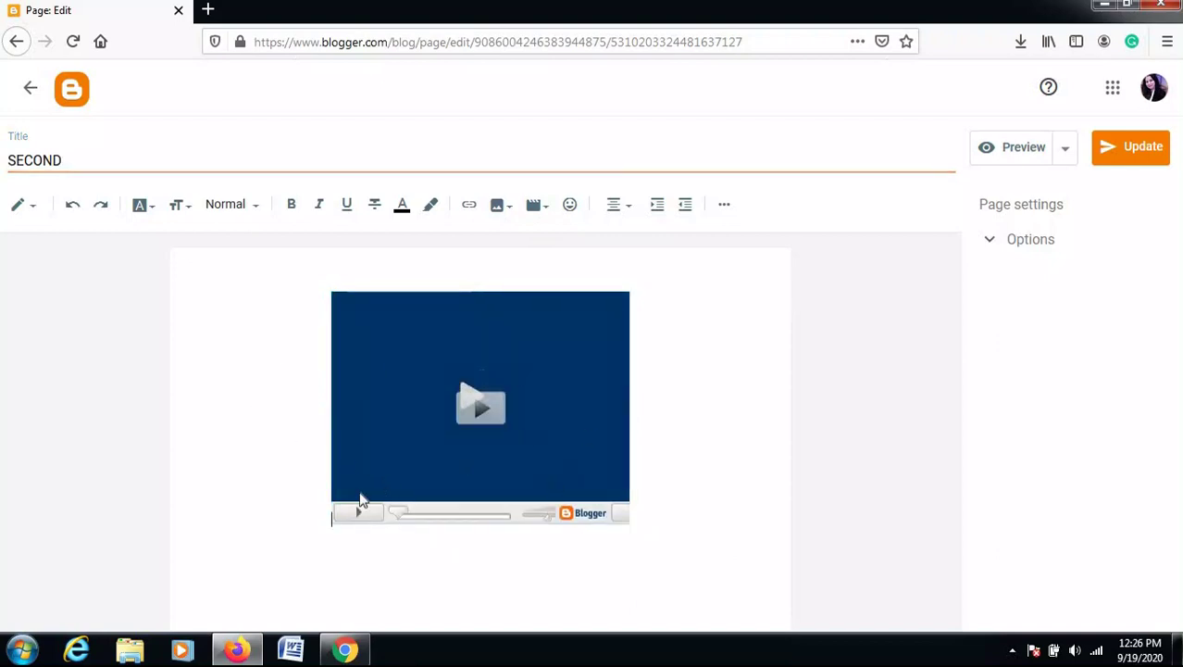
pyautogui.click(1012, 159)
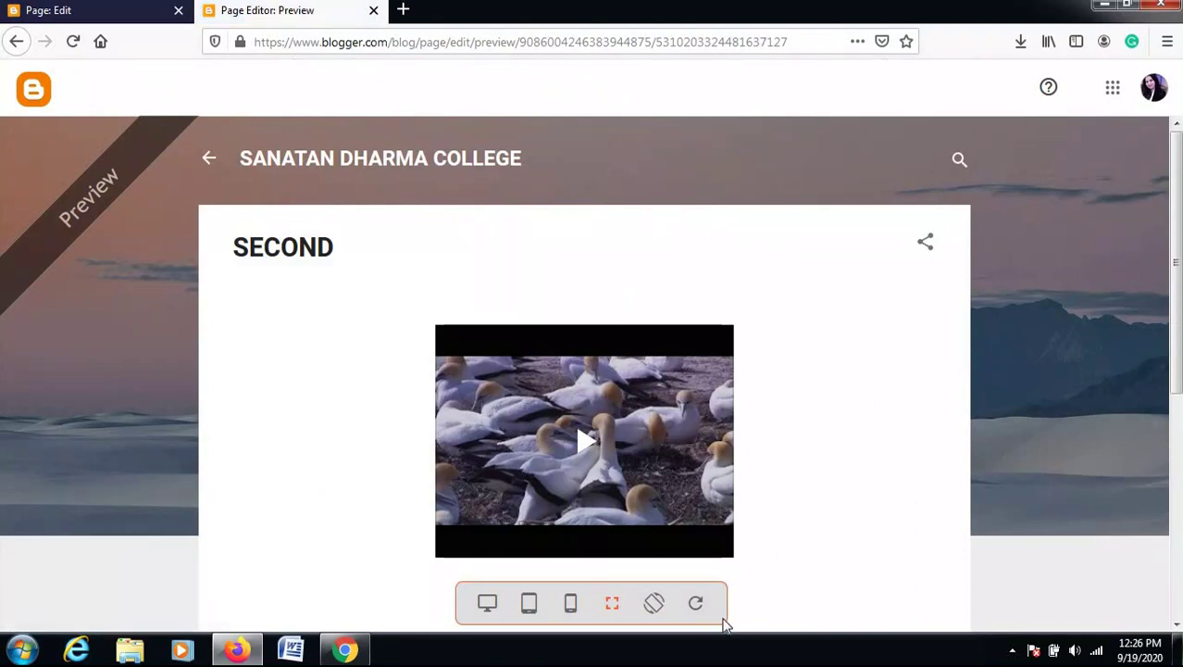
pyautogui.click(373, 11)
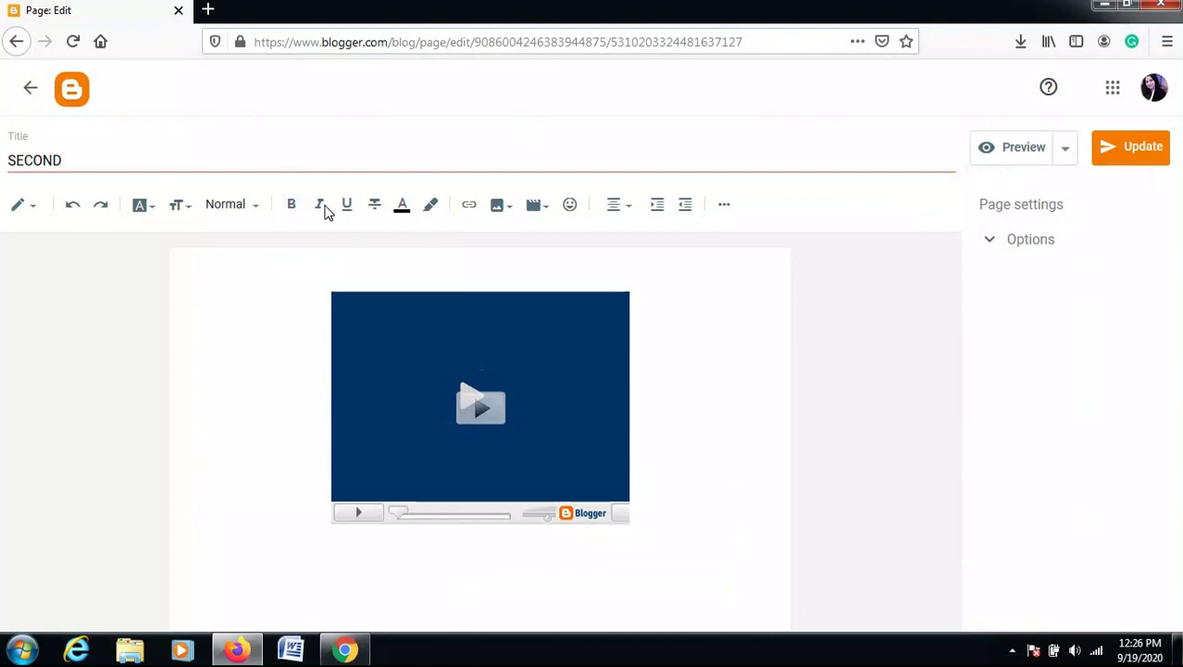
pyautogui.click(27, 92)
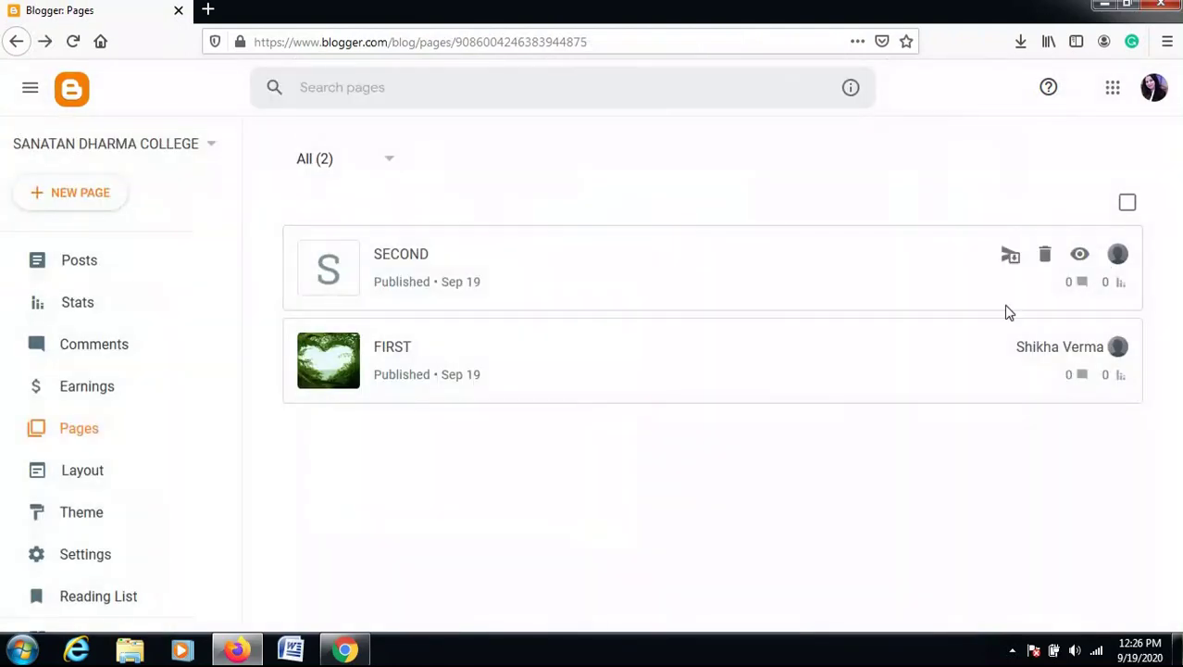
pyautogui.click(1080, 257)
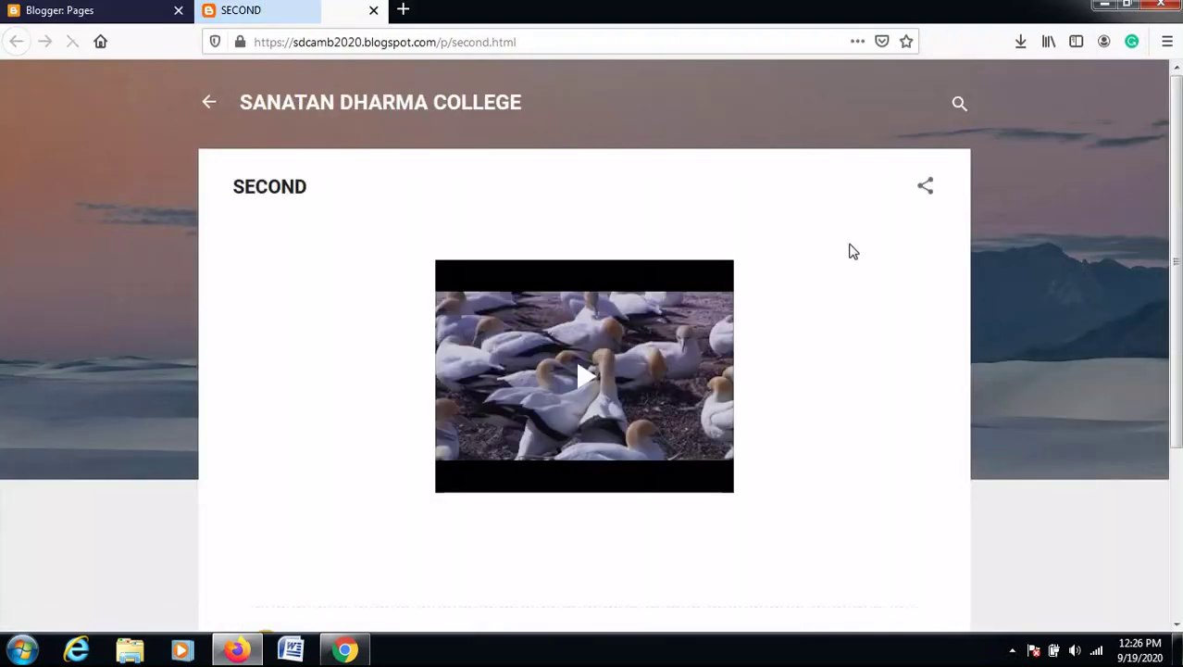
pyautogui.click(584, 376)
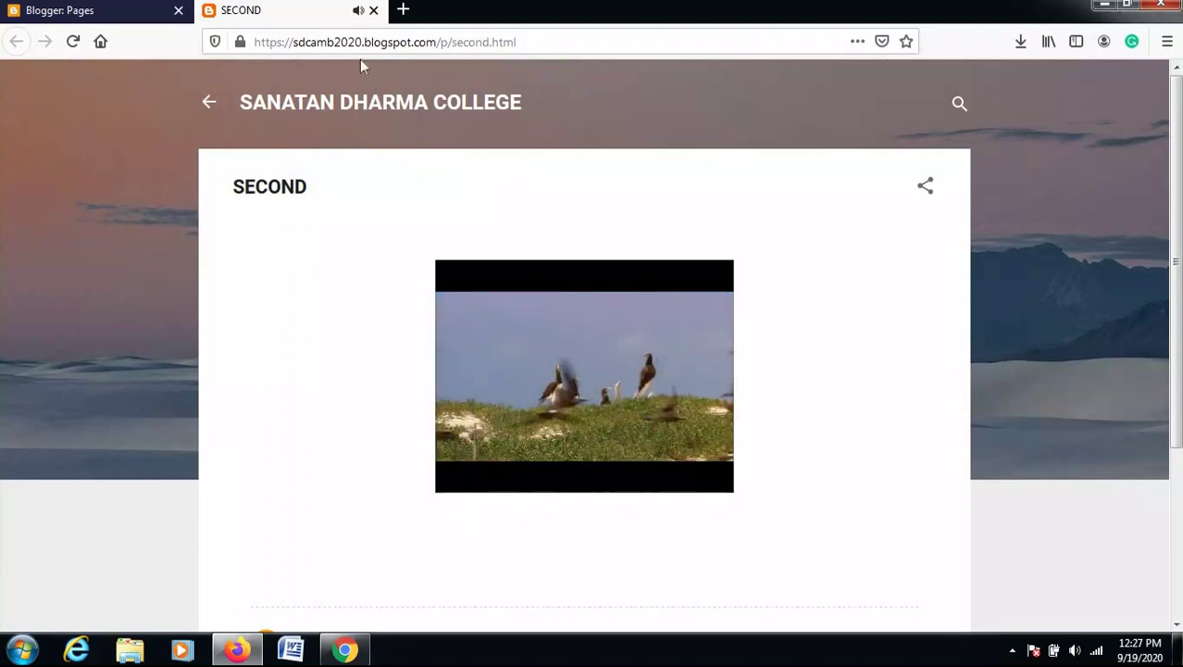
pyautogui.click(375, 10)
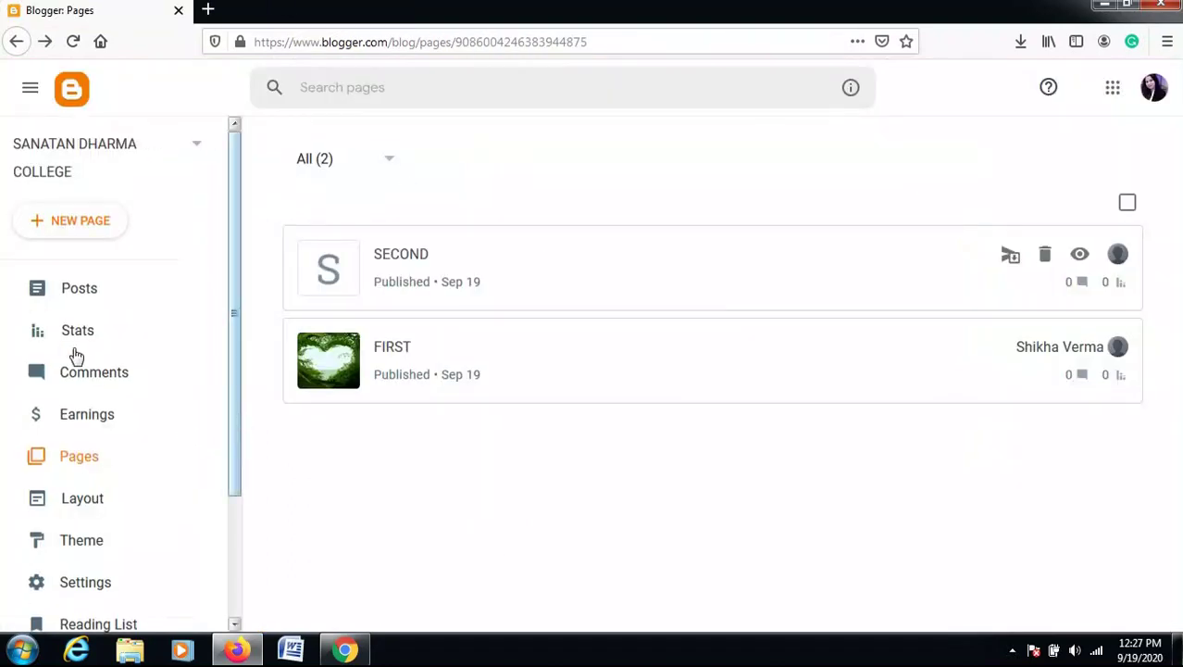
# Go to Layout and edit the SANATAN DHARMA COLLEGE header gadget.
pyautogui.moveTo(234, 489); pyautogui.dragTo(232, 557)
pyautogui.click(100, 439)
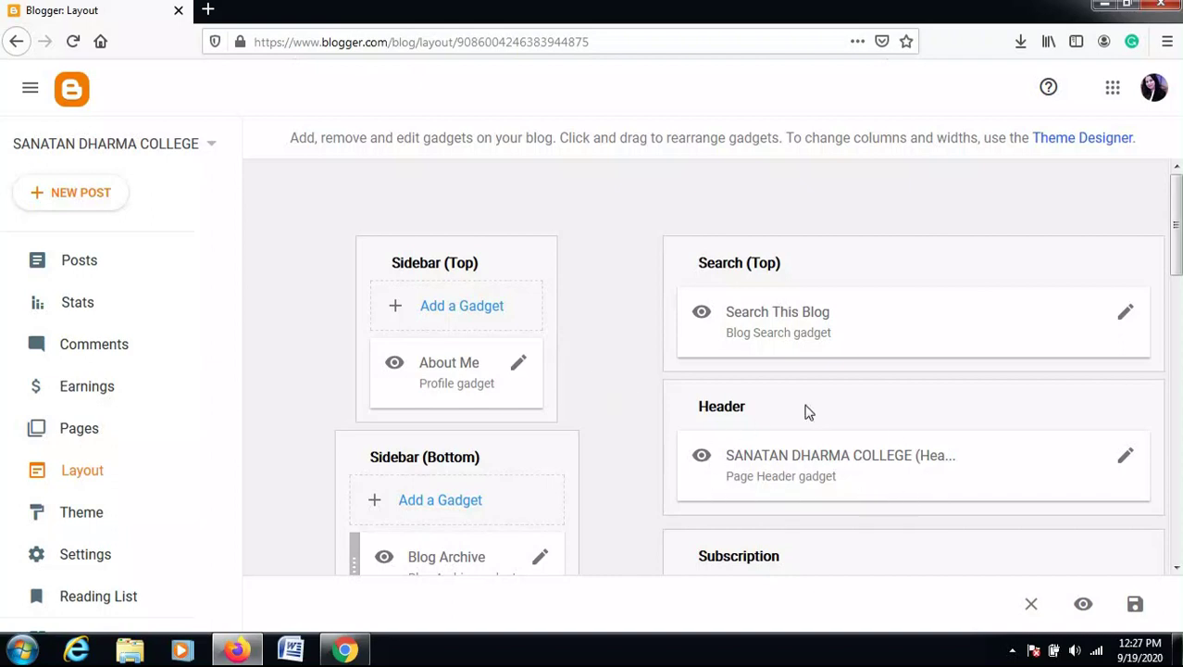
pyautogui.click(1126, 461)
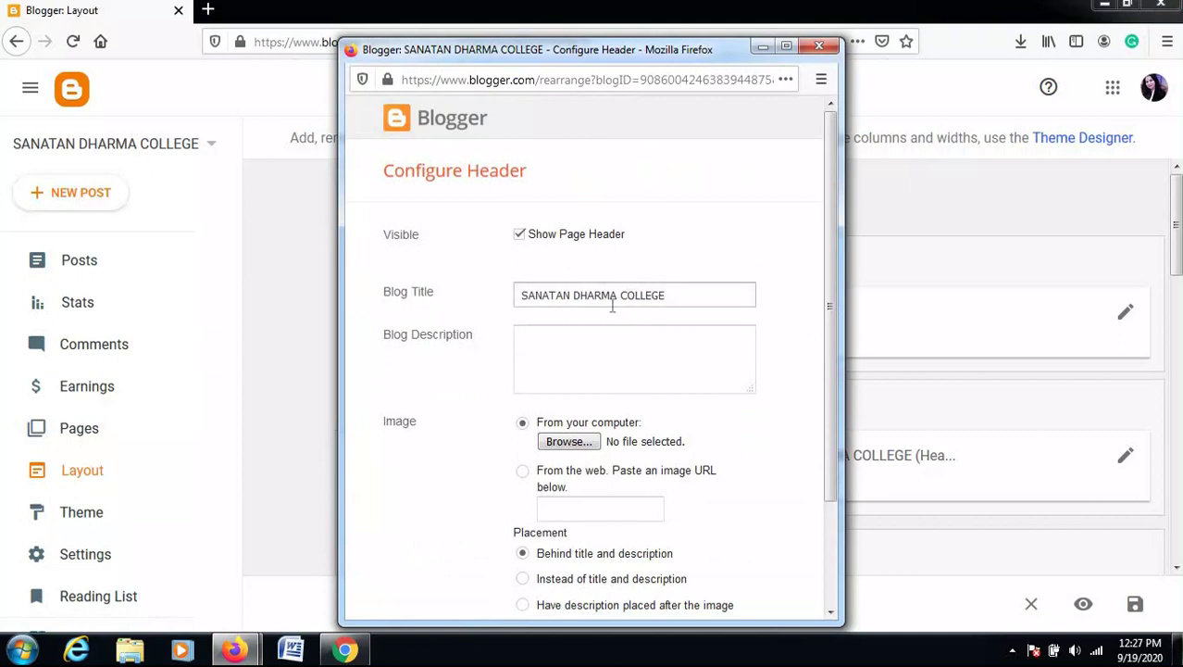
pyautogui.click(629, 342)
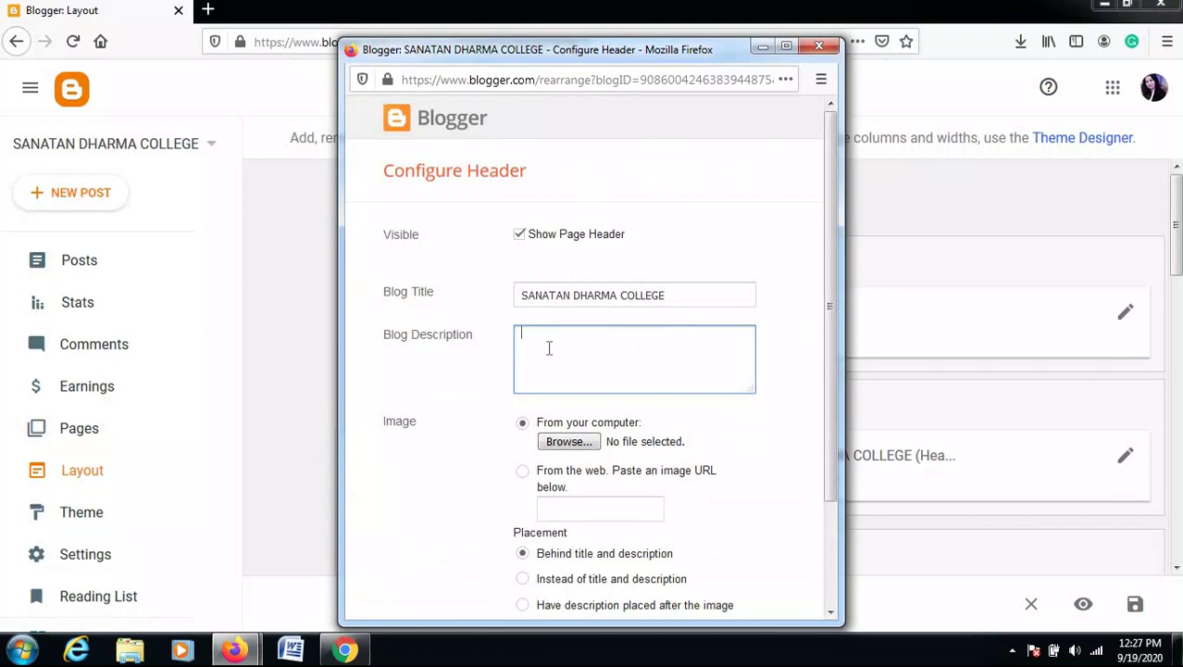
# Set the Blog image from the moodle folder as the header, behind the title, and save.
pyautogui.click(567, 443)
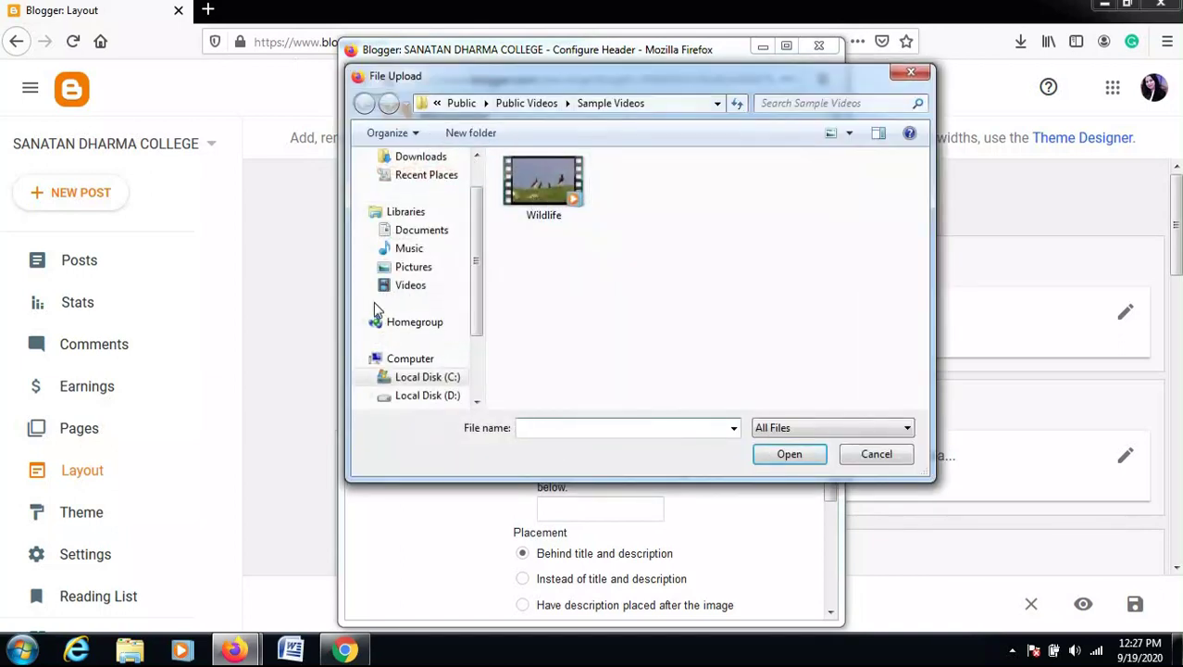
pyautogui.scroll(-2, 426, 352)
pyautogui.click(434, 339)
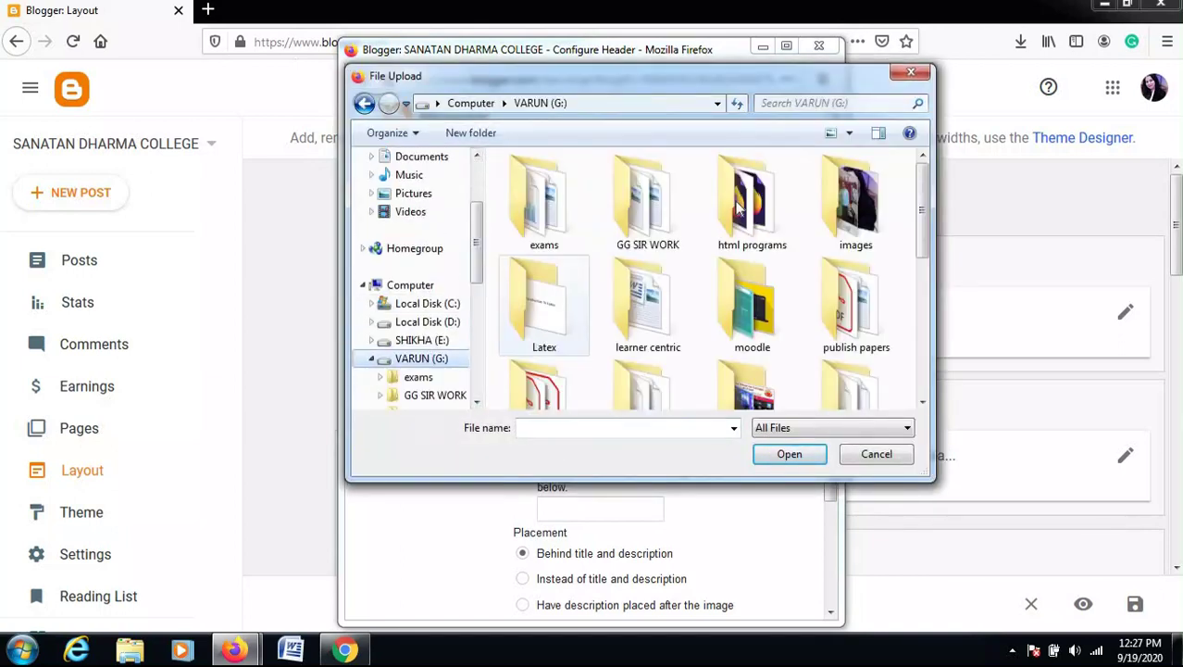
pyautogui.doubleClick(754, 280)
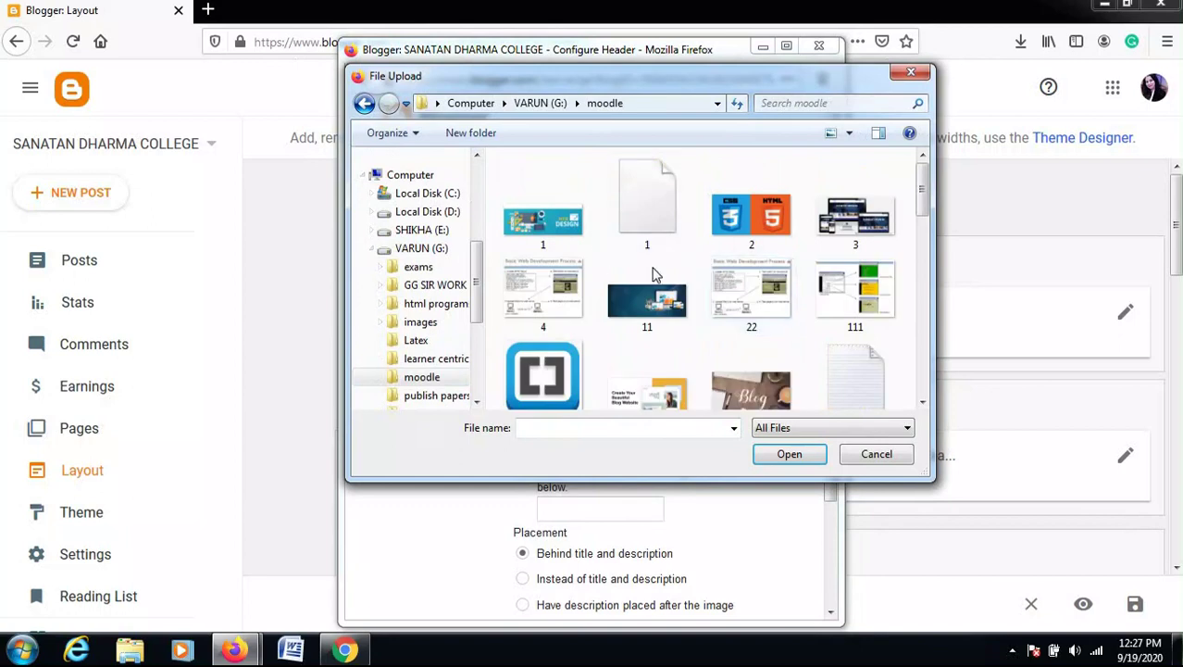
pyautogui.click(751, 389)
pyautogui.click(781, 455)
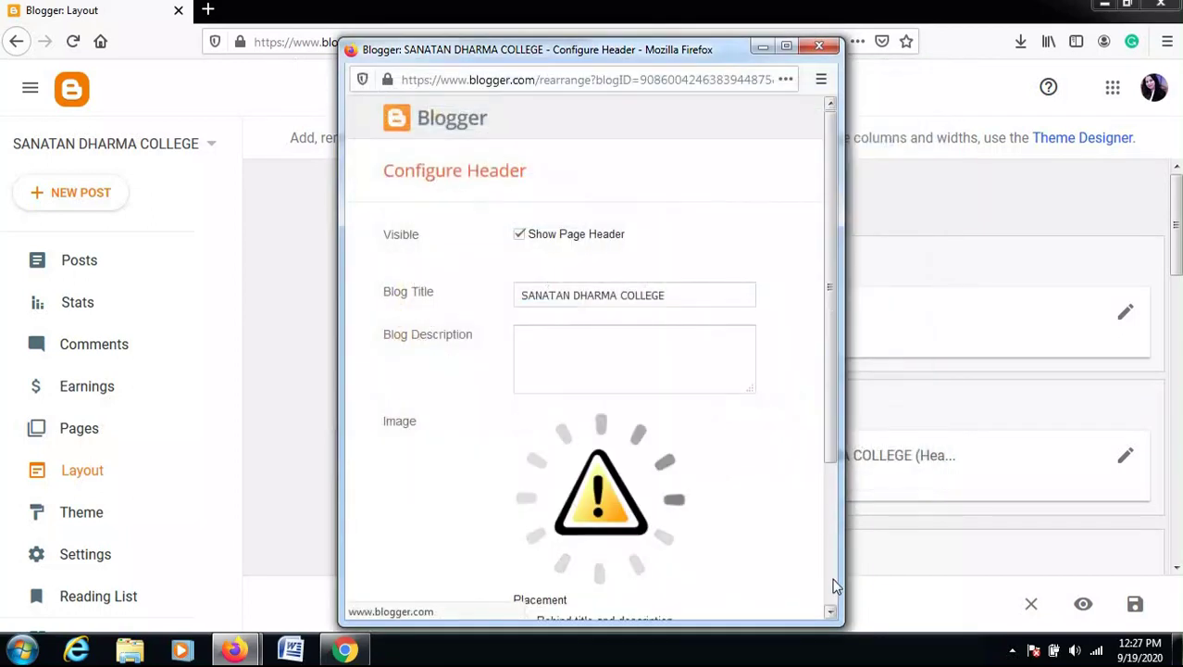
pyautogui.scroll(-3, 833, 582)
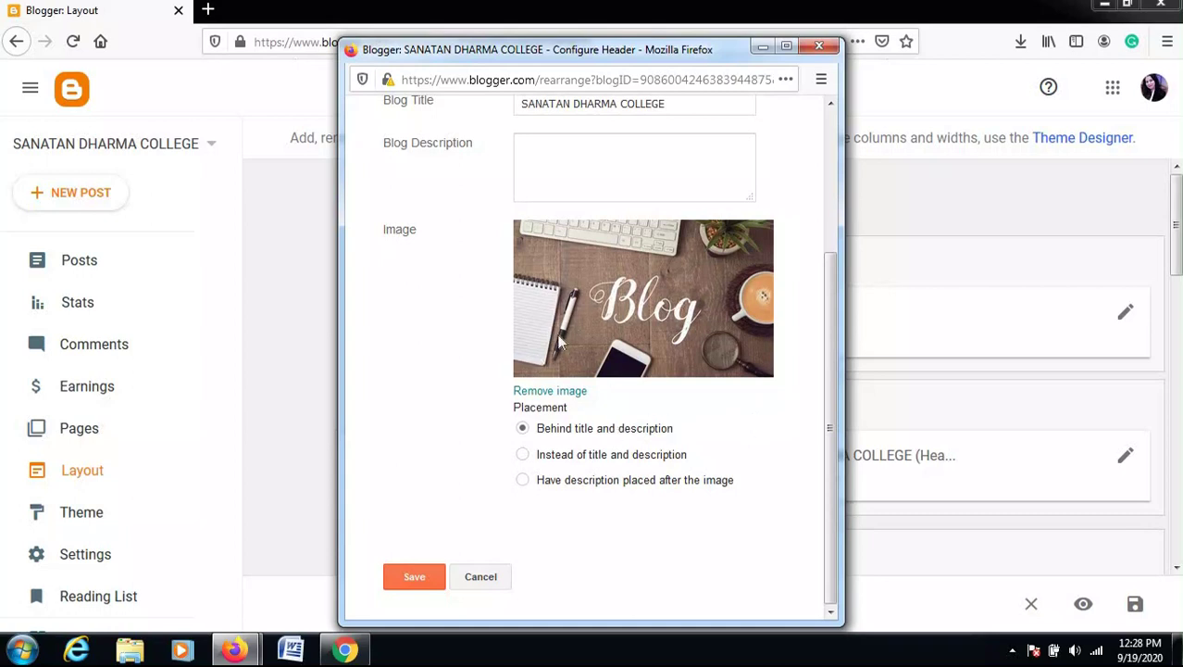
pyautogui.click(428, 576)
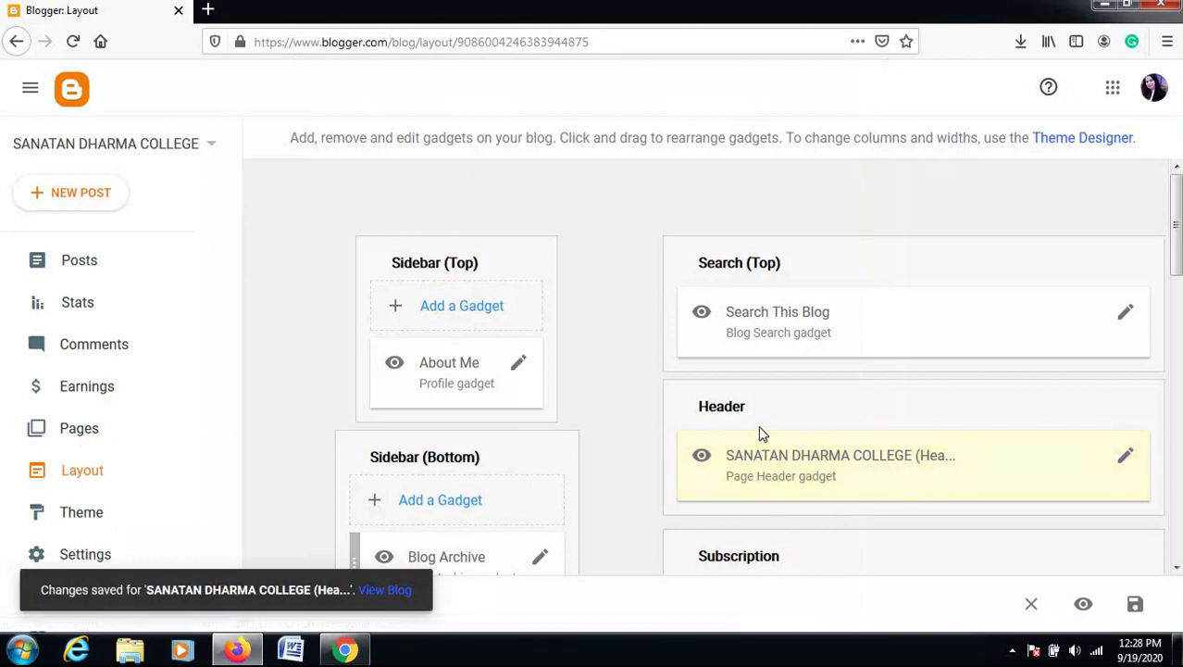
# Find the Pages gadget in Layout and open its settings.
pyautogui.scroll(-2, 760, 431)
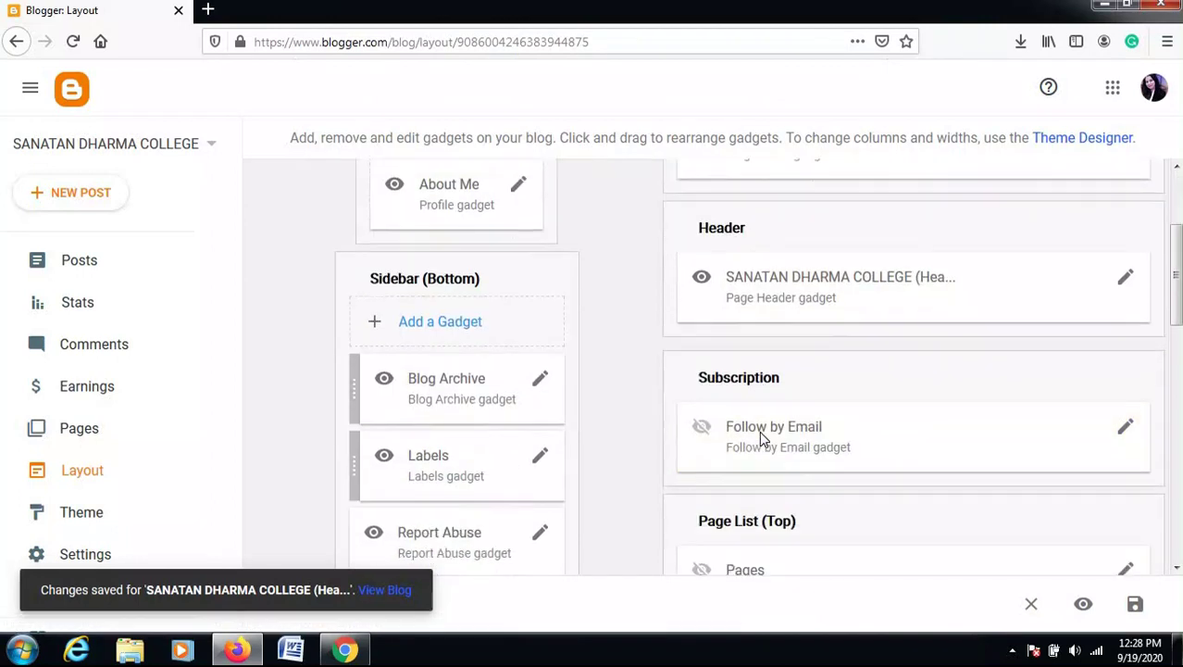
pyautogui.scroll(2, 760, 431)
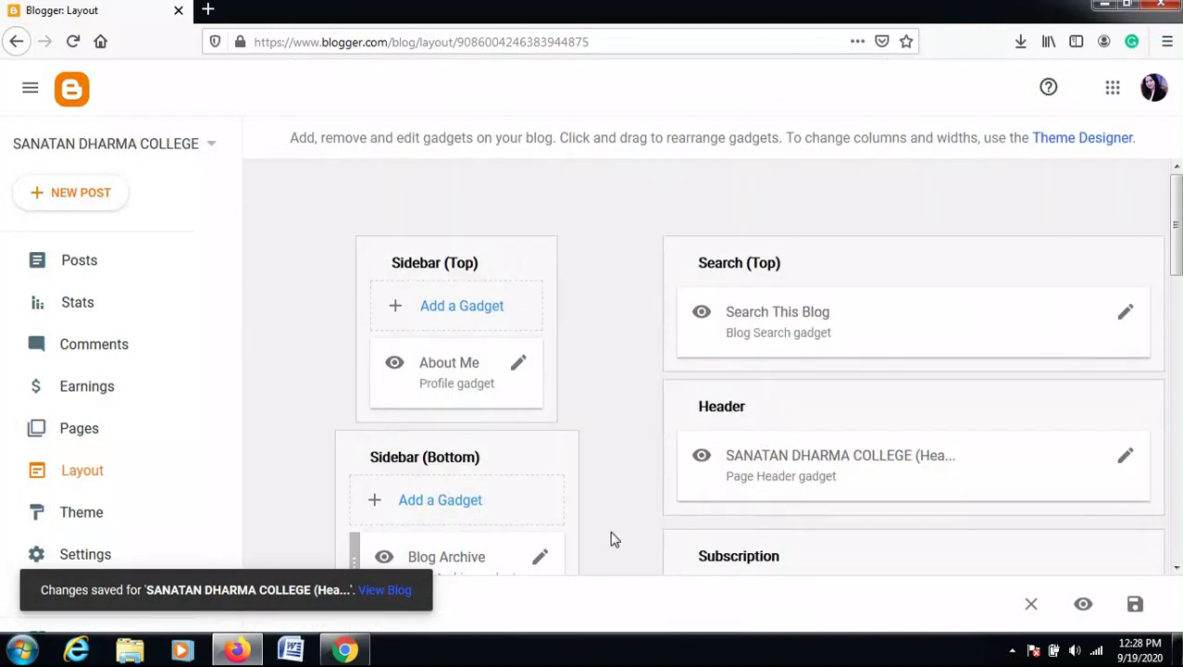
pyautogui.rightClick(124, 151)
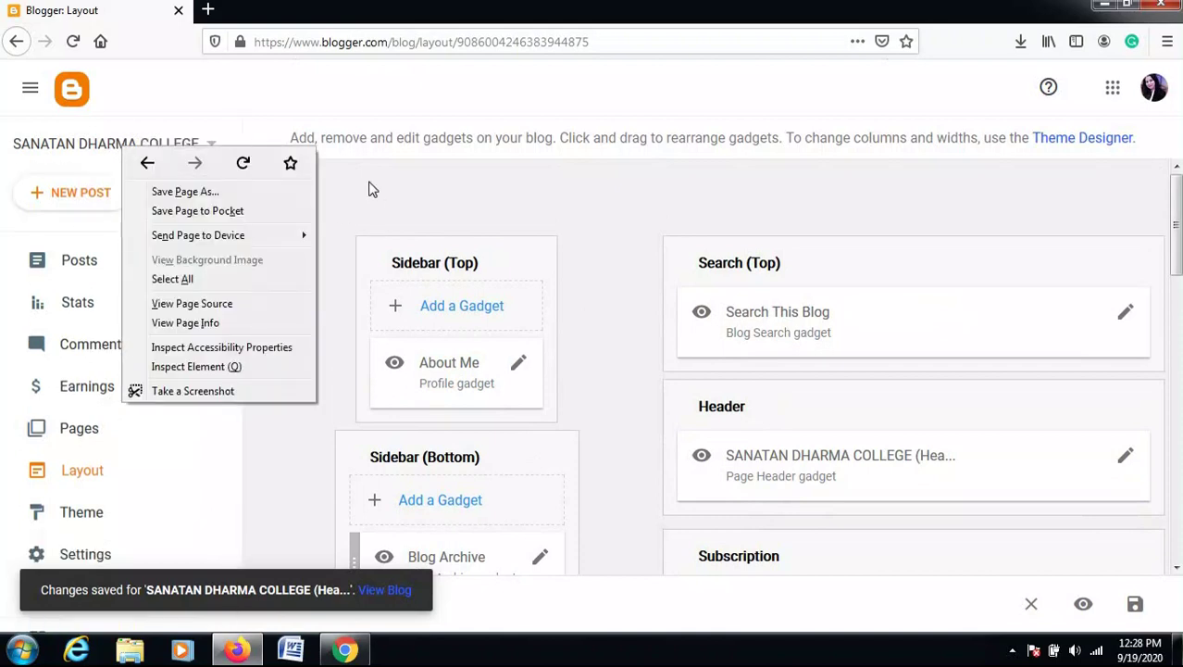
pyautogui.click(437, 338)
pyautogui.scroll(-3, 675, 433)
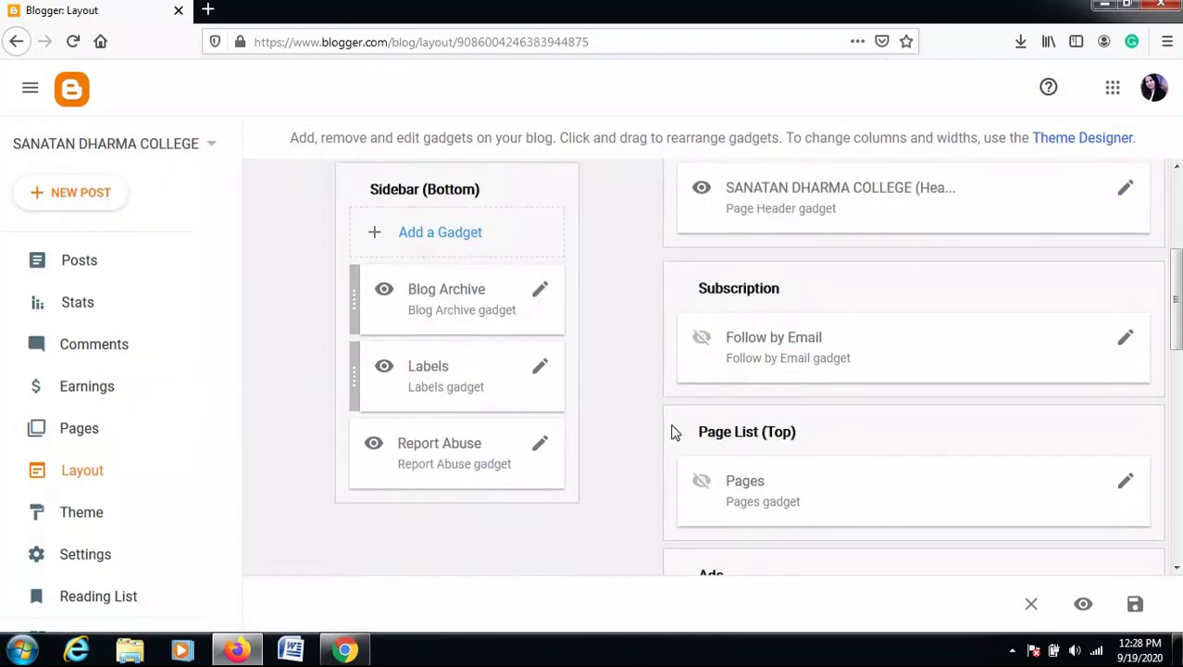
pyautogui.scroll(-2, 754, 512)
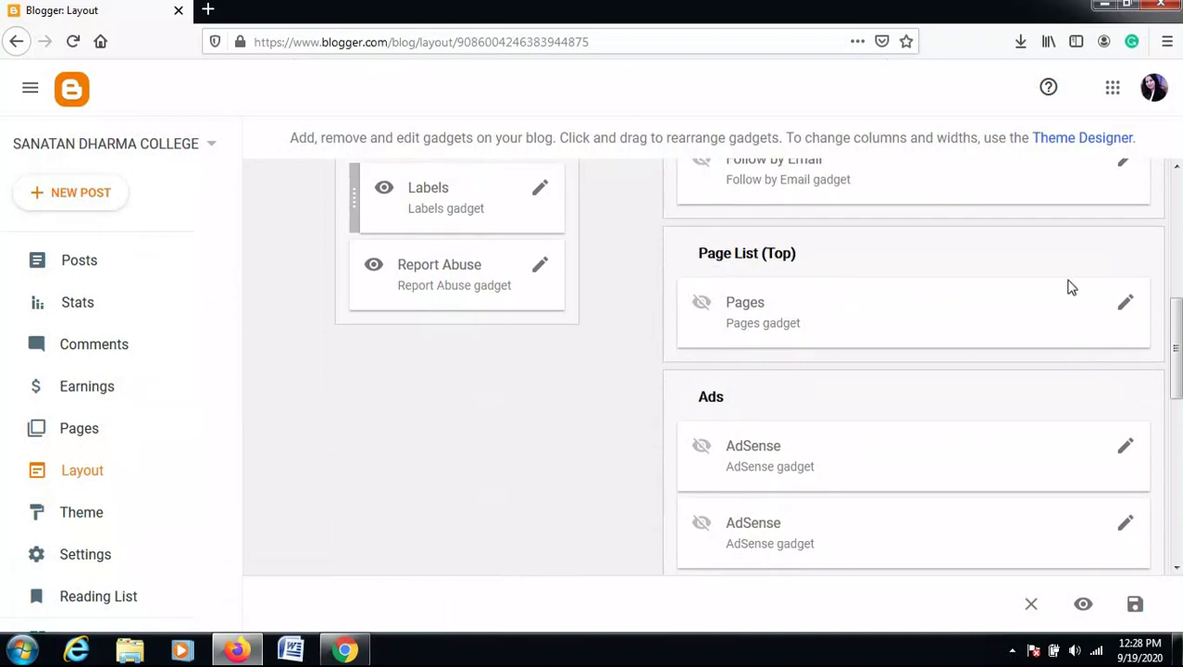
pyautogui.click(1124, 307)
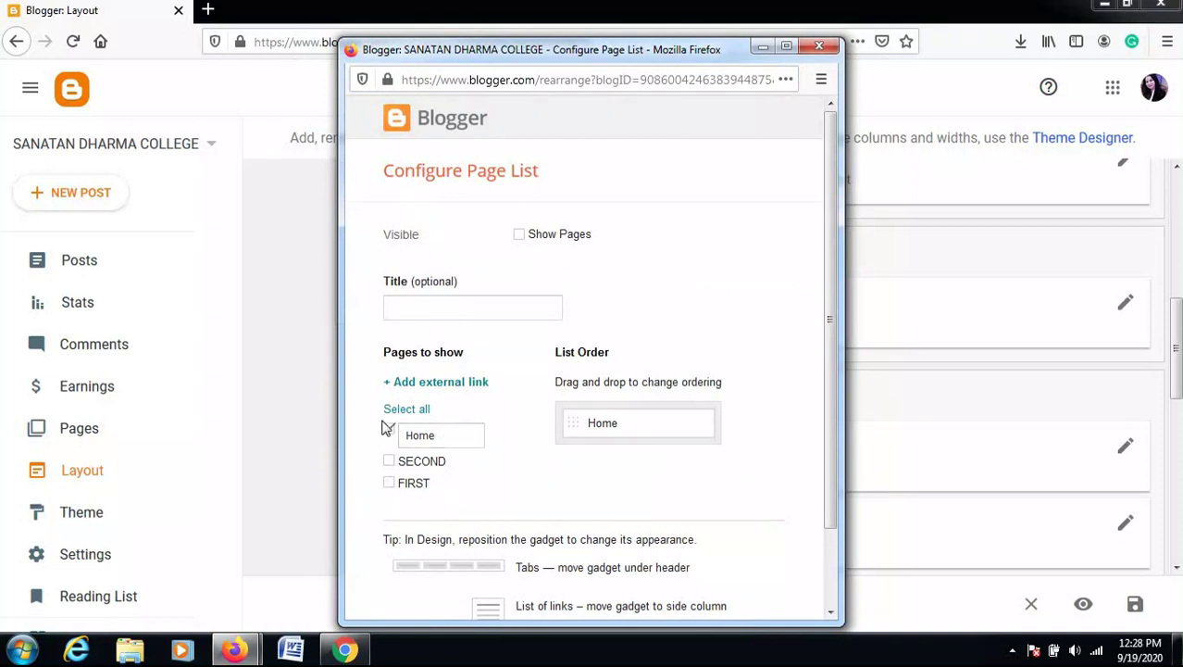
# Show FIRST and SECOND after Home in the Pages gadget and save.
pyautogui.click(389, 481)
pyautogui.click(389, 460)
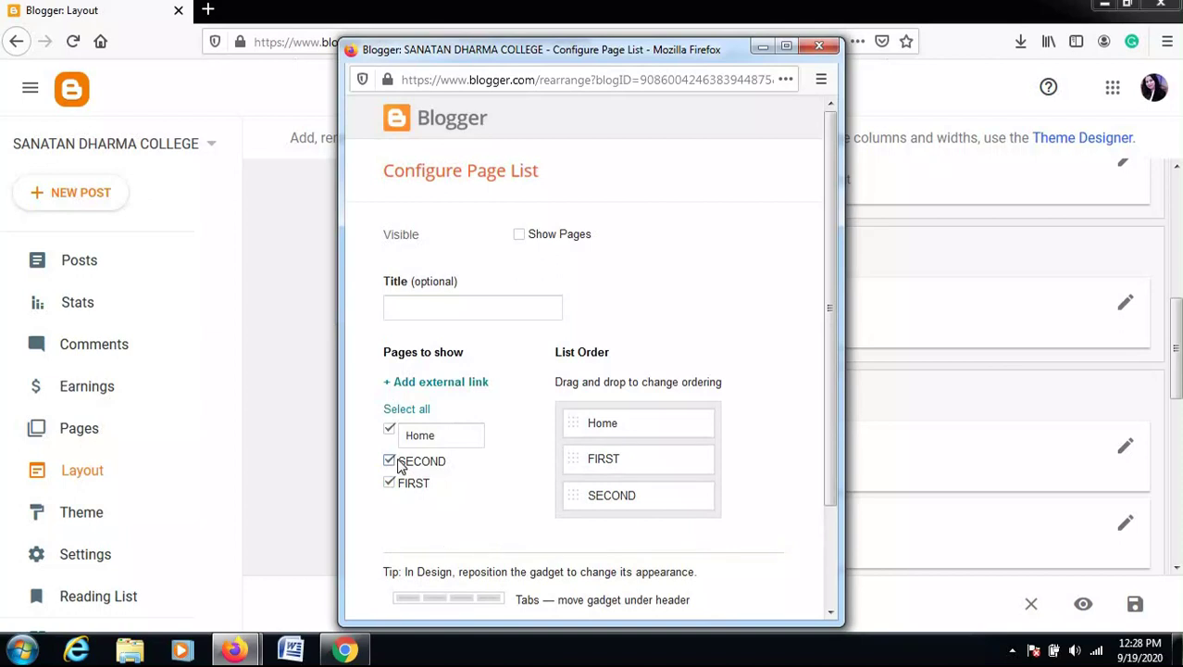
pyautogui.moveTo(574, 456); pyautogui.dragTo(571, 416)
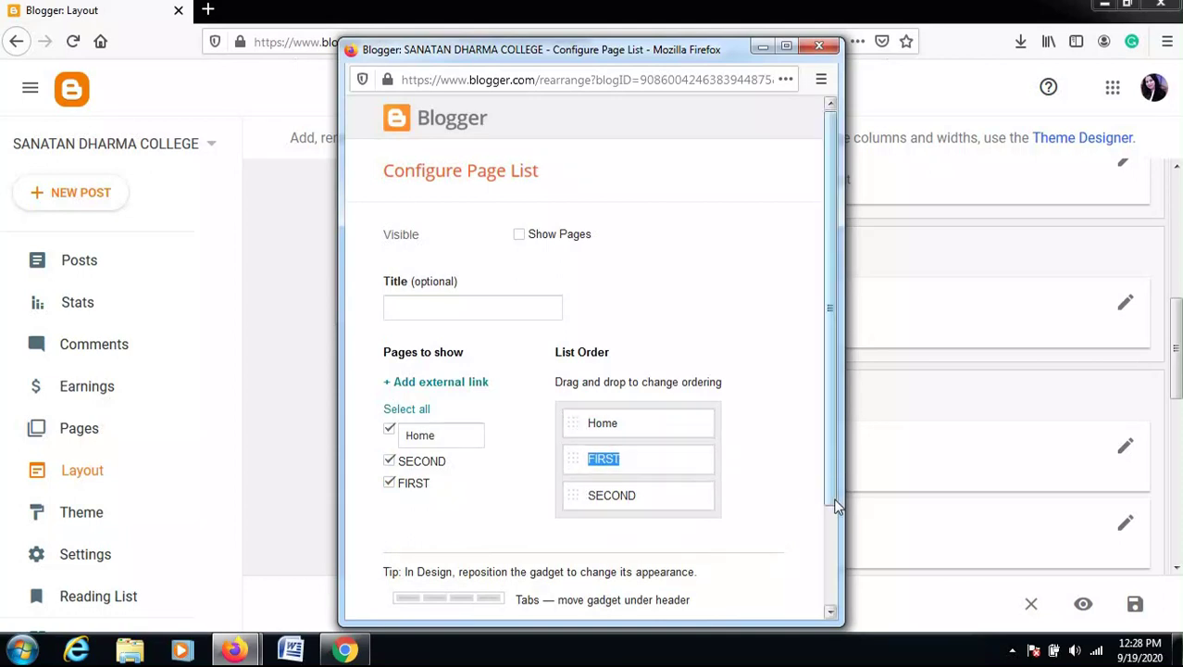
pyautogui.scroll(-2, 833, 481)
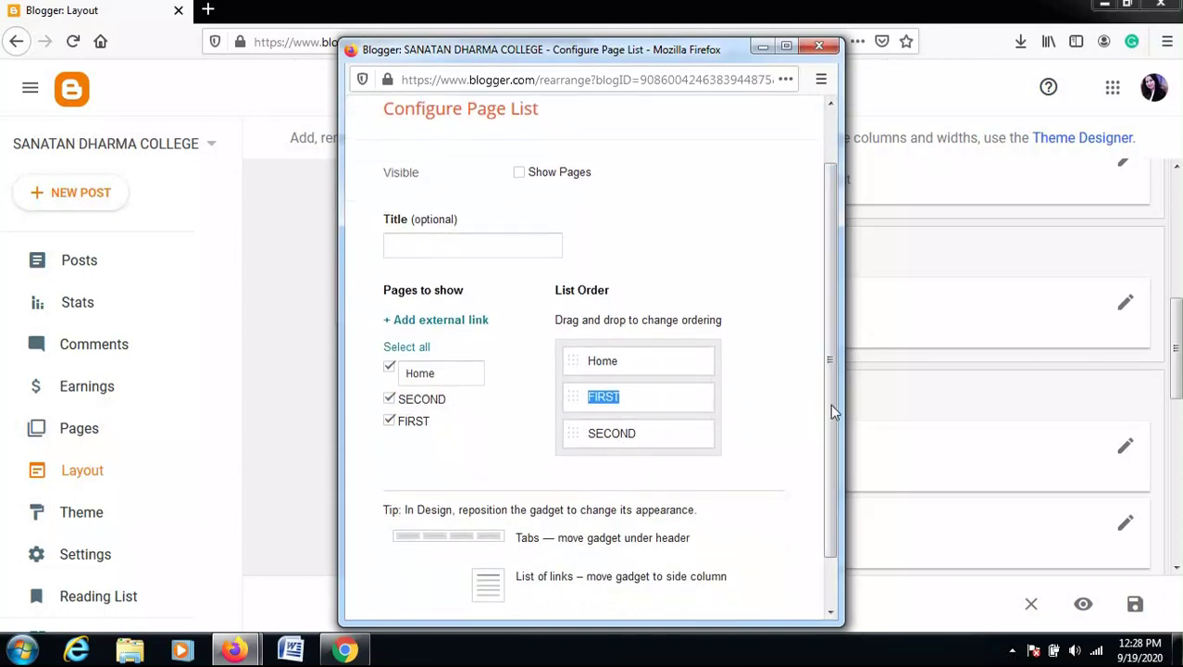
pyautogui.scroll(-1, 841, 485)
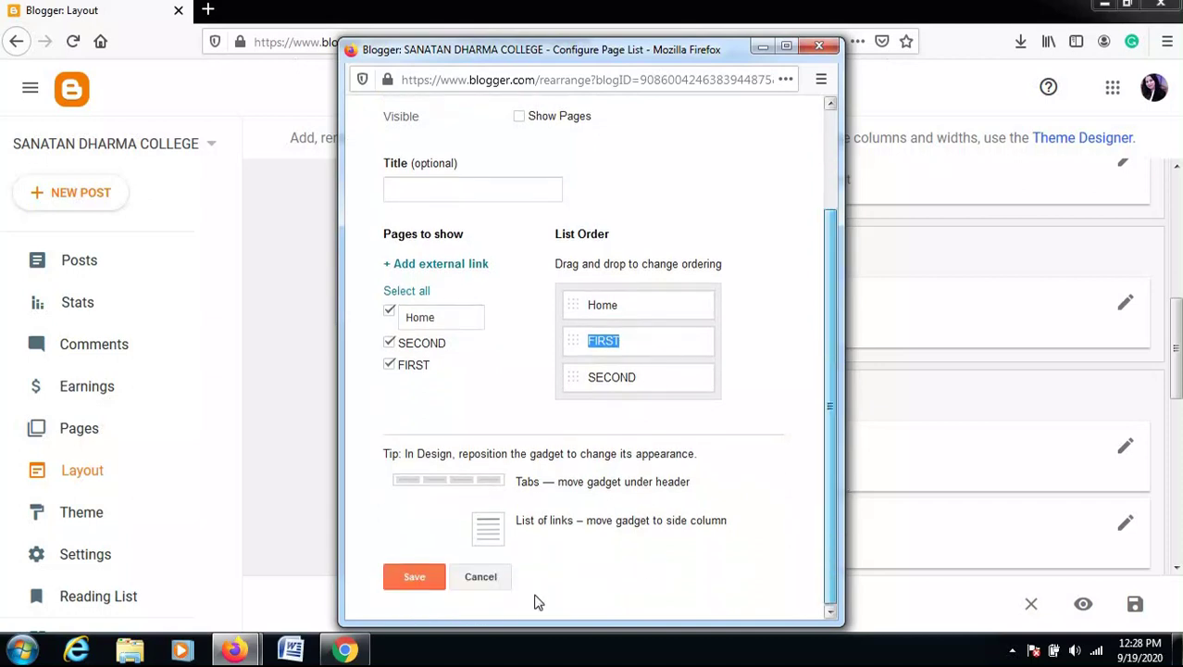
pyautogui.click(417, 577)
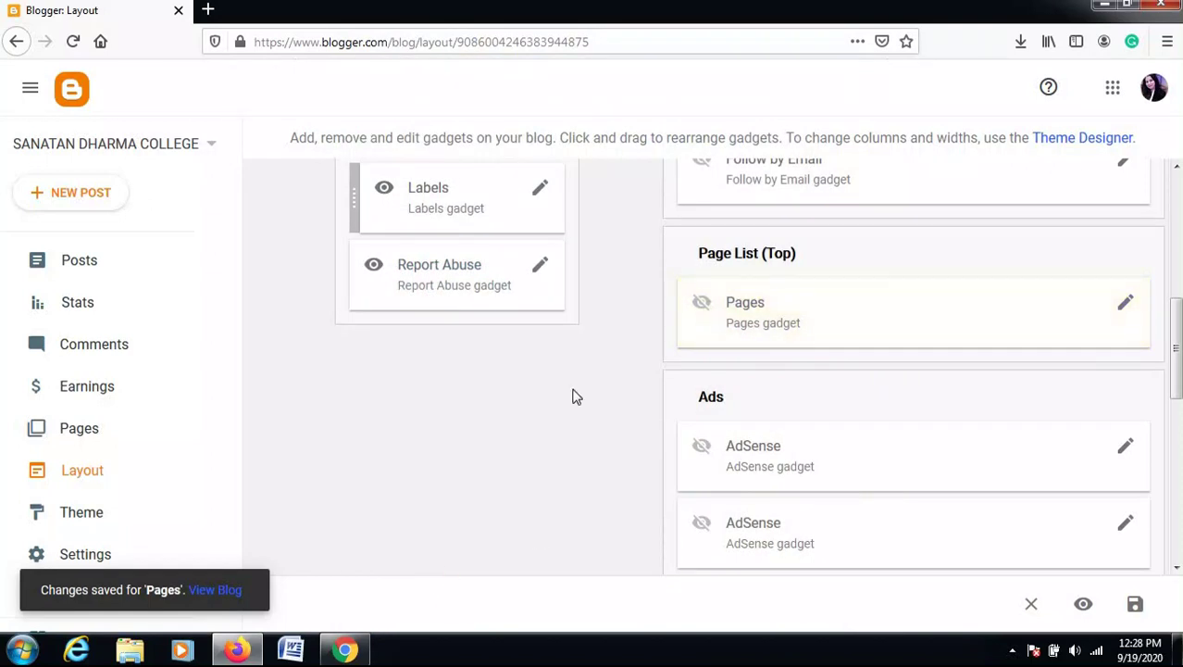
# Tick Show Blog Search in the Search This Blog gadget, save it, then go to Pages.
pyautogui.scroll(5, 575, 397)
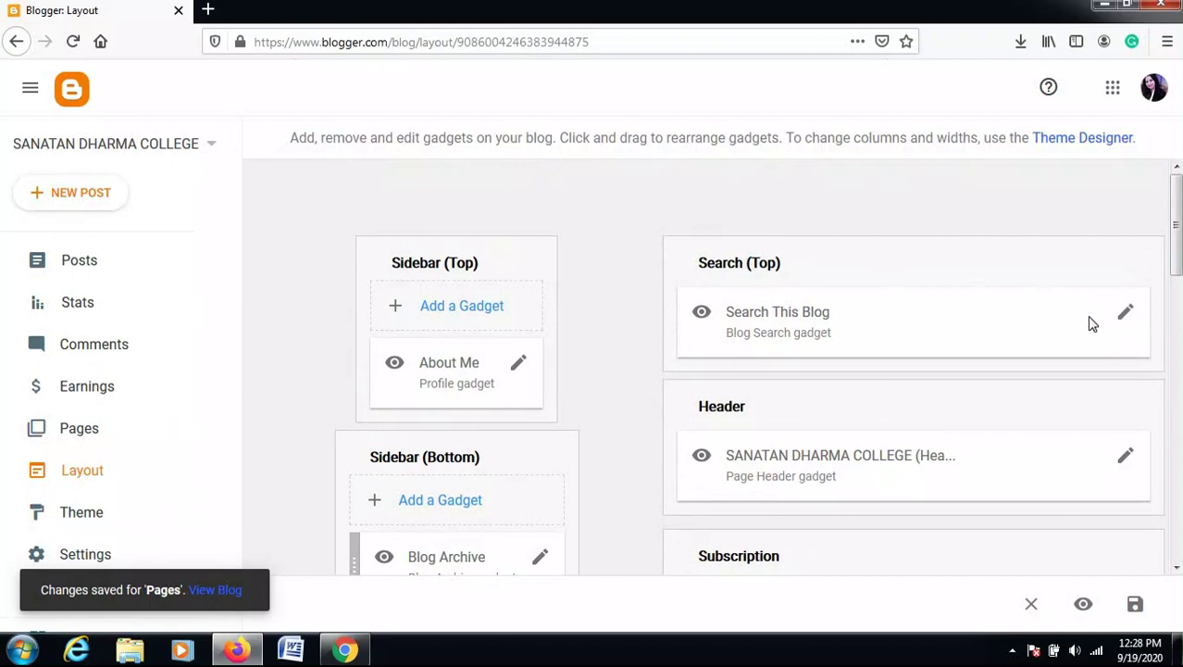
pyautogui.click(1126, 315)
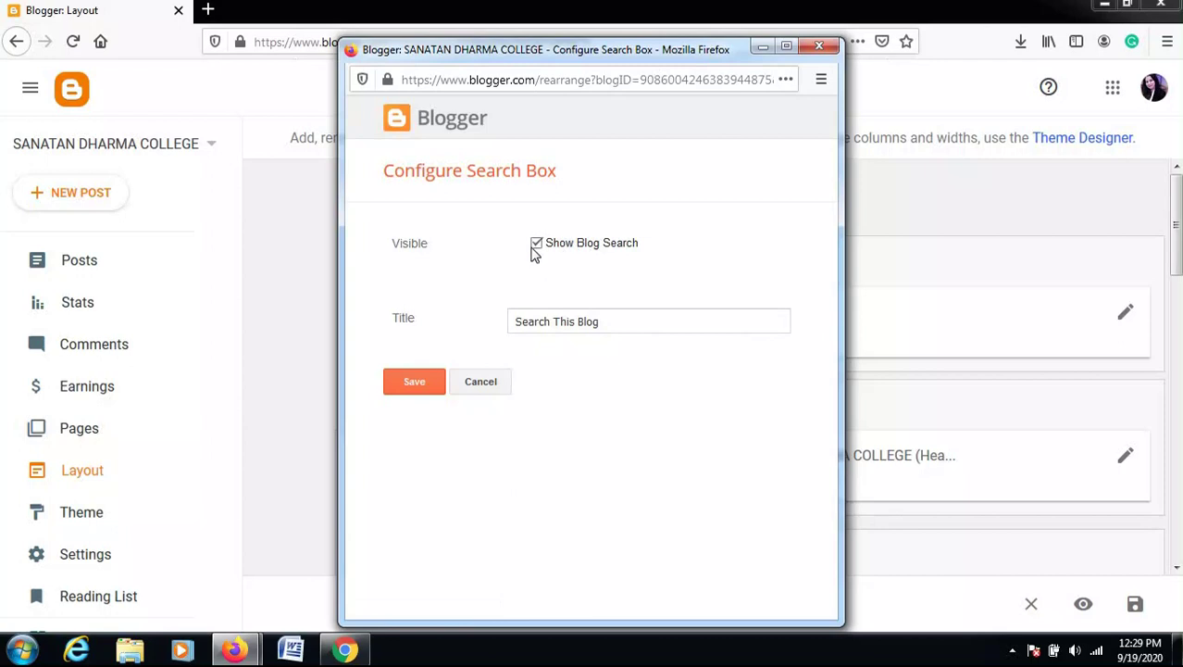
pyautogui.click(537, 244)
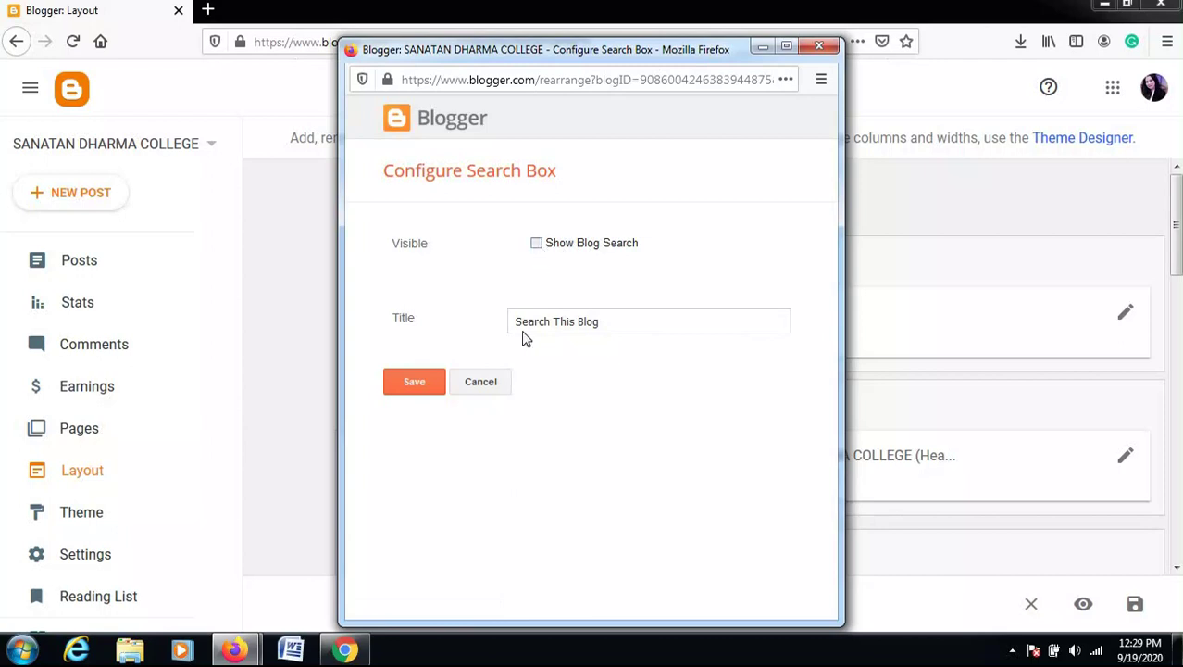
pyautogui.click(441, 379)
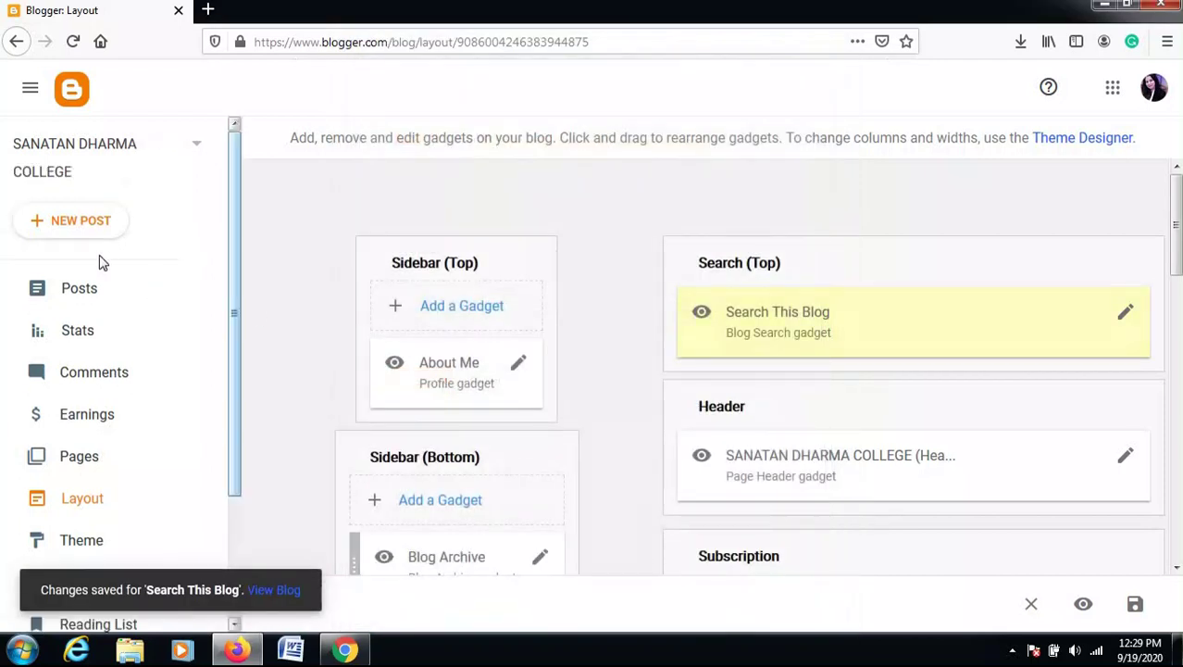
pyautogui.click(90, 458)
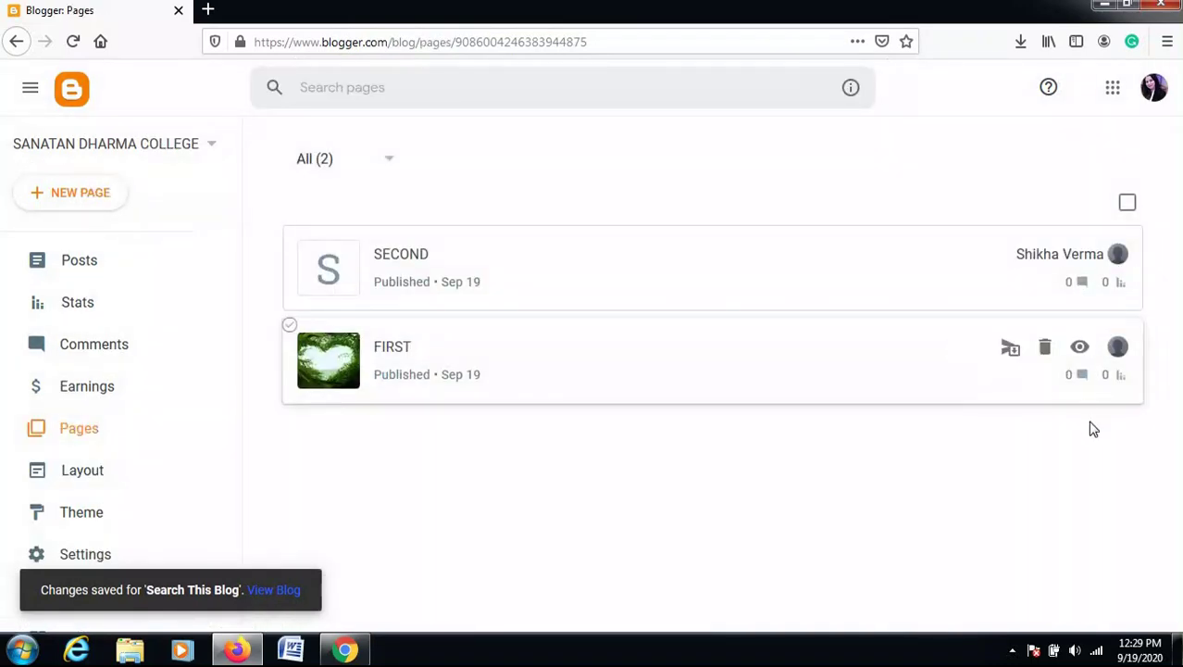
pyautogui.click(1079, 348)
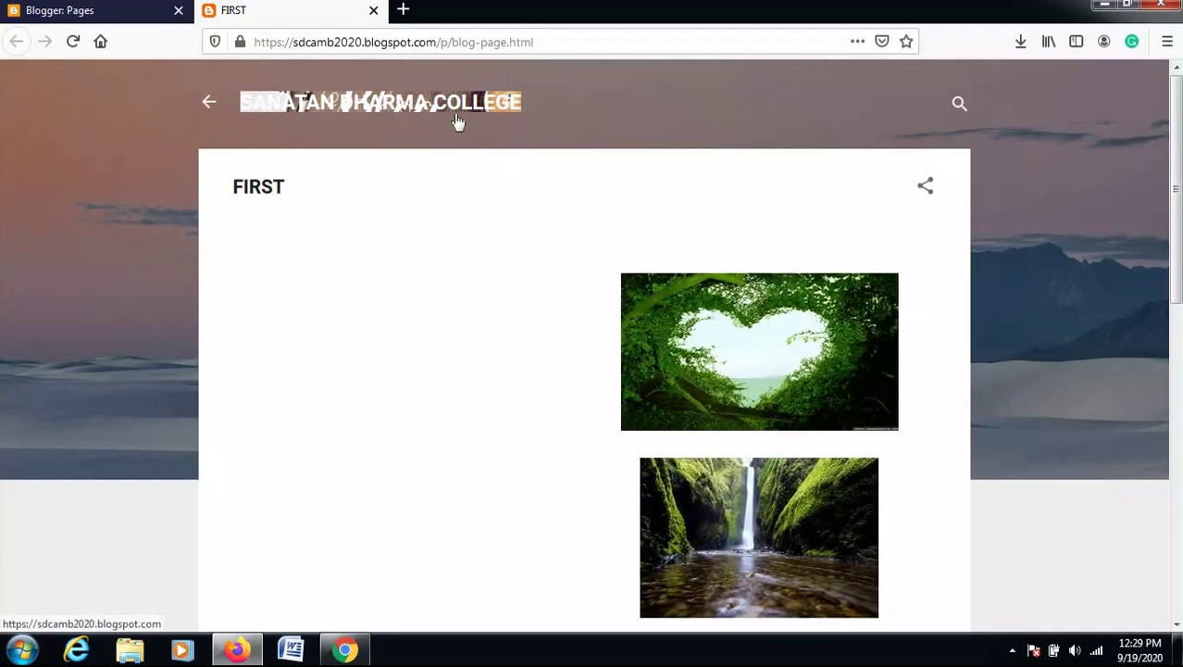
pyautogui.scroll(-10, 483, 298)
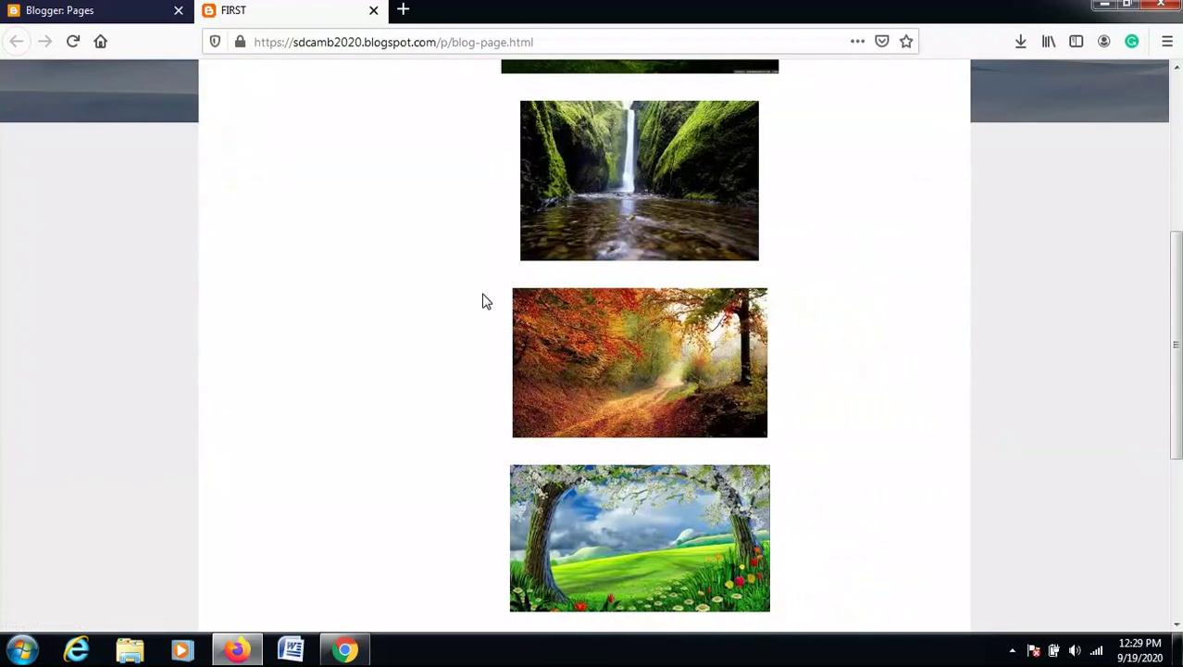
pyautogui.scroll(10, 315, 380)
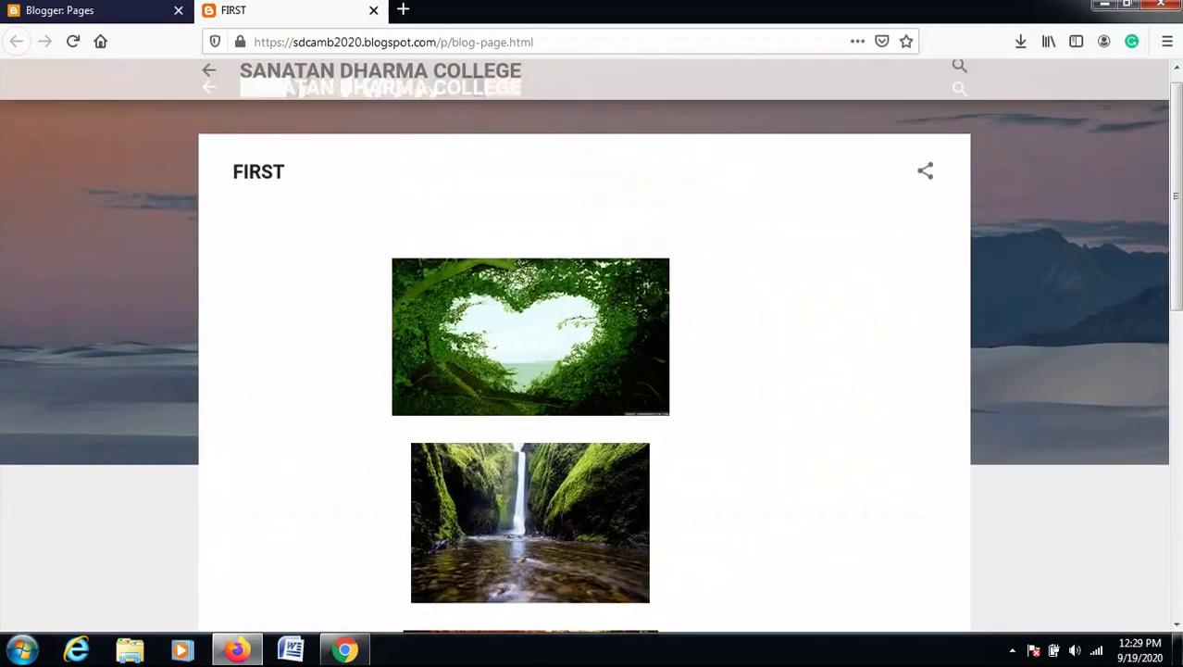
pyautogui.click(58, 12)
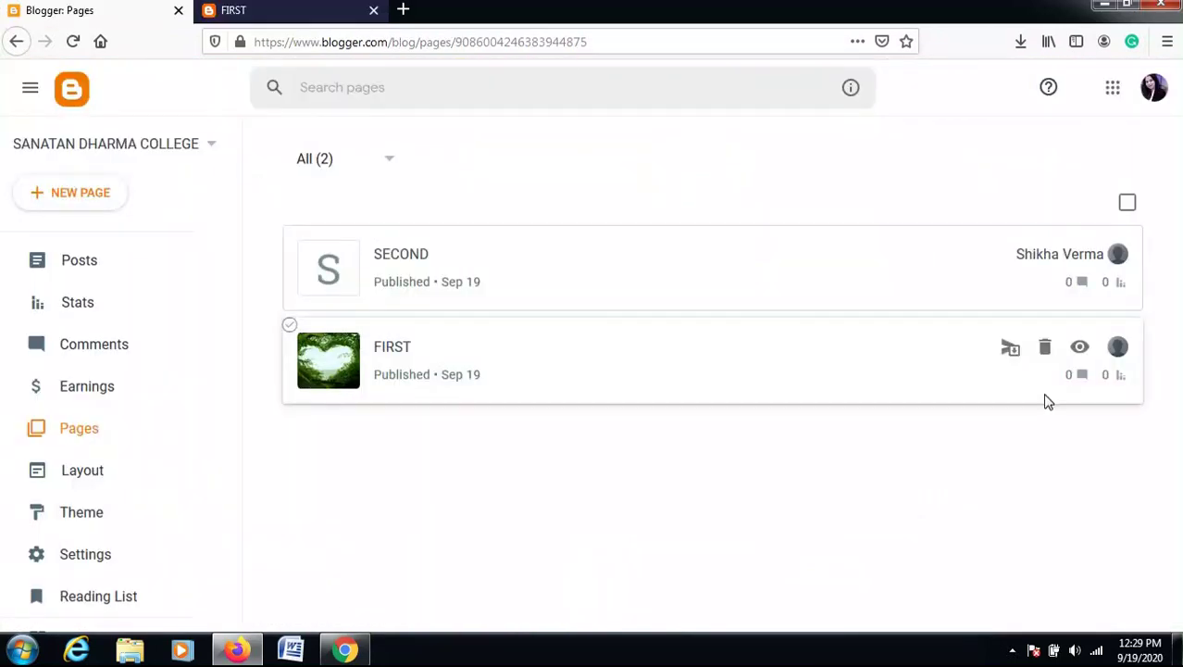
pyautogui.click(1078, 346)
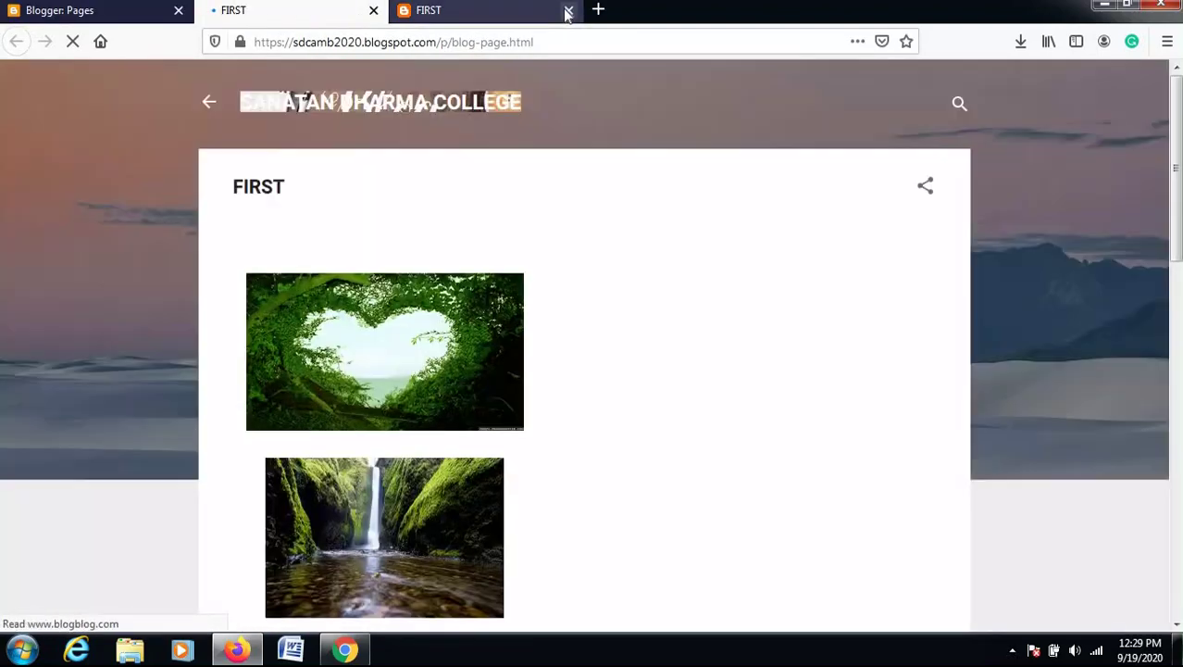
pyautogui.click(568, 13)
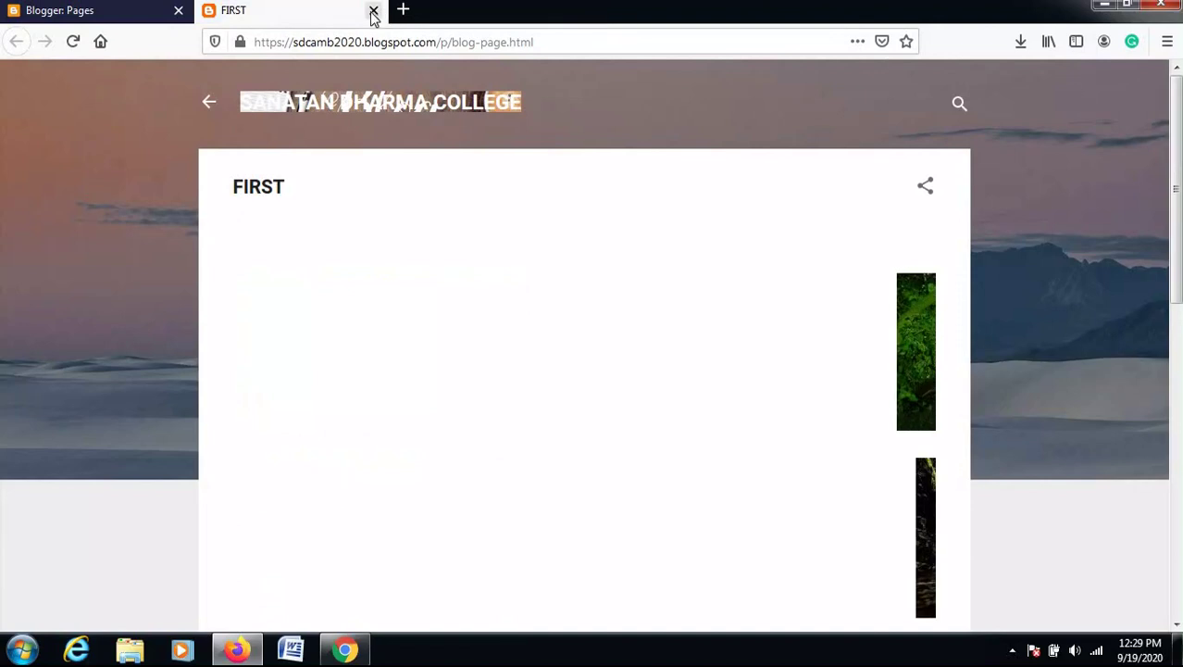
pyautogui.click(373, 10)
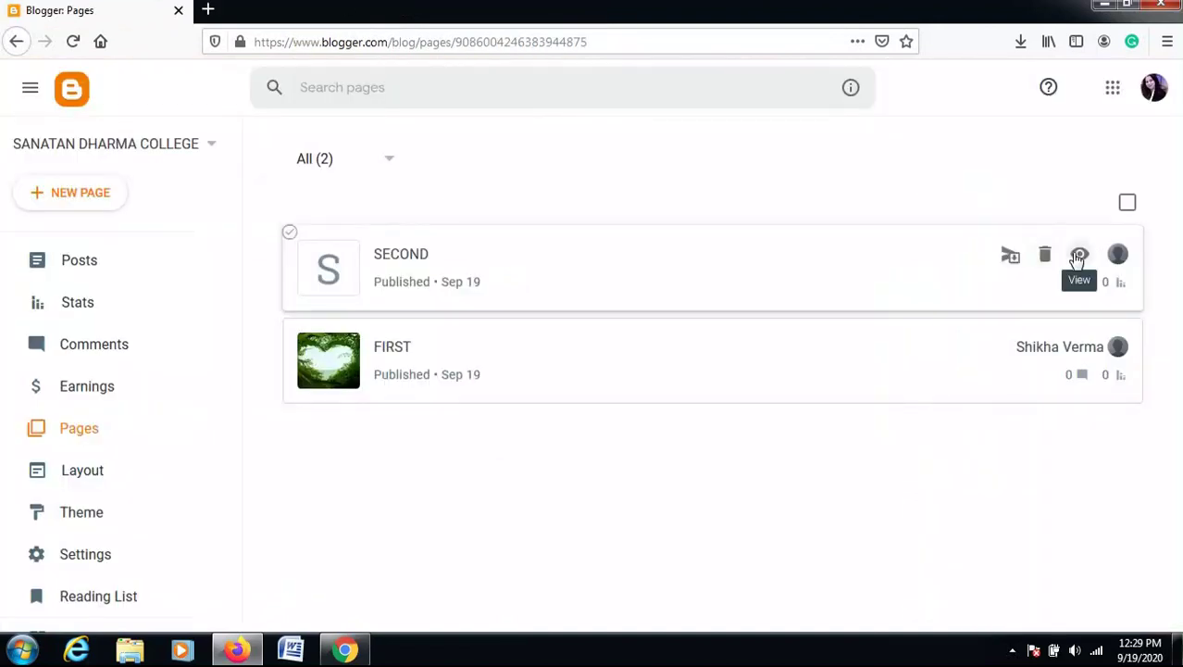
pyautogui.click(1076, 255)
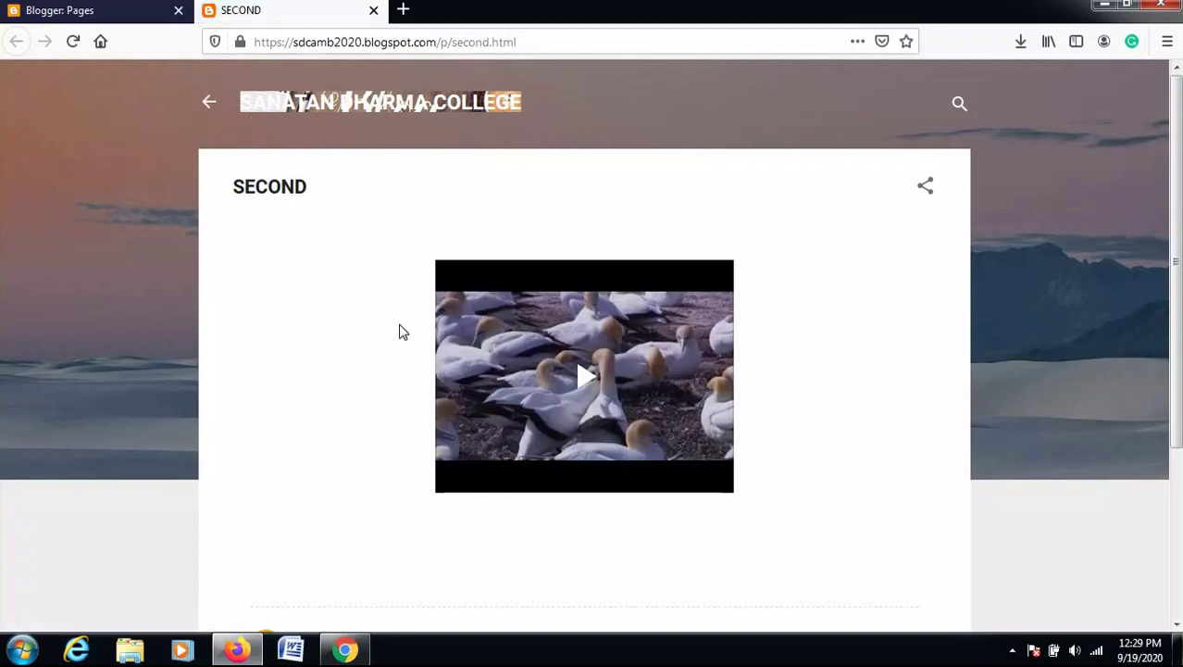
pyautogui.click(373, 10)
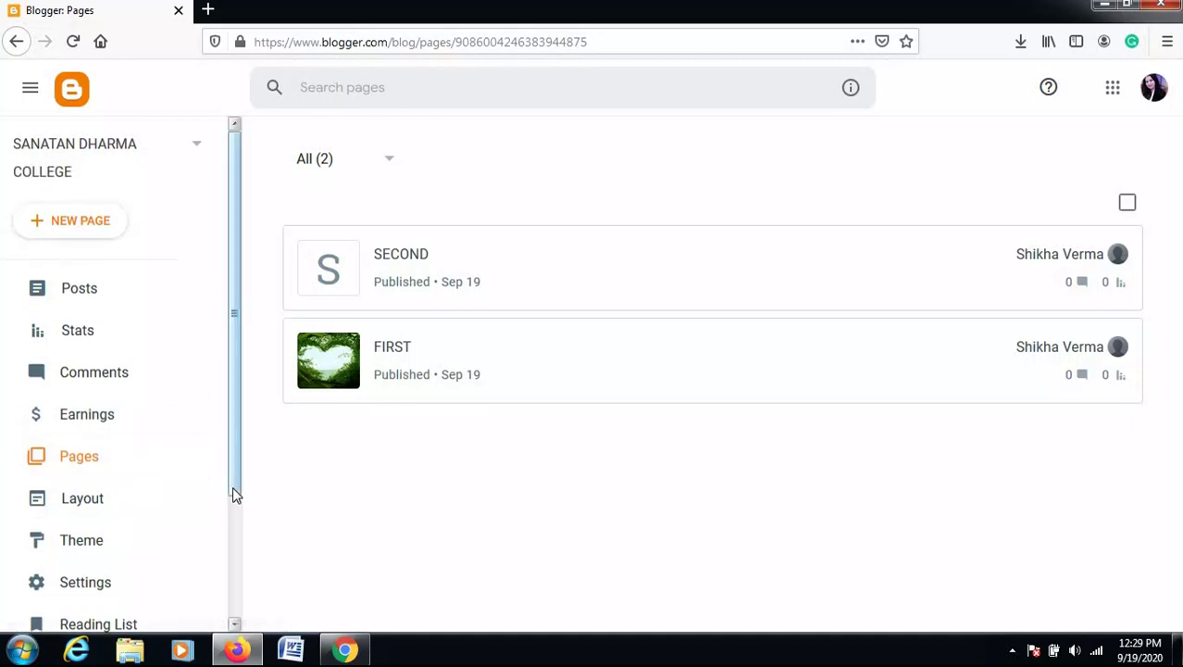
pyautogui.scroll(-2, 234, 509)
pyautogui.scroll(-2, 237, 524)
# Apply the Simple Bold theme and acknowledge the hidden gadgets warning.
pyautogui.click(95, 480)
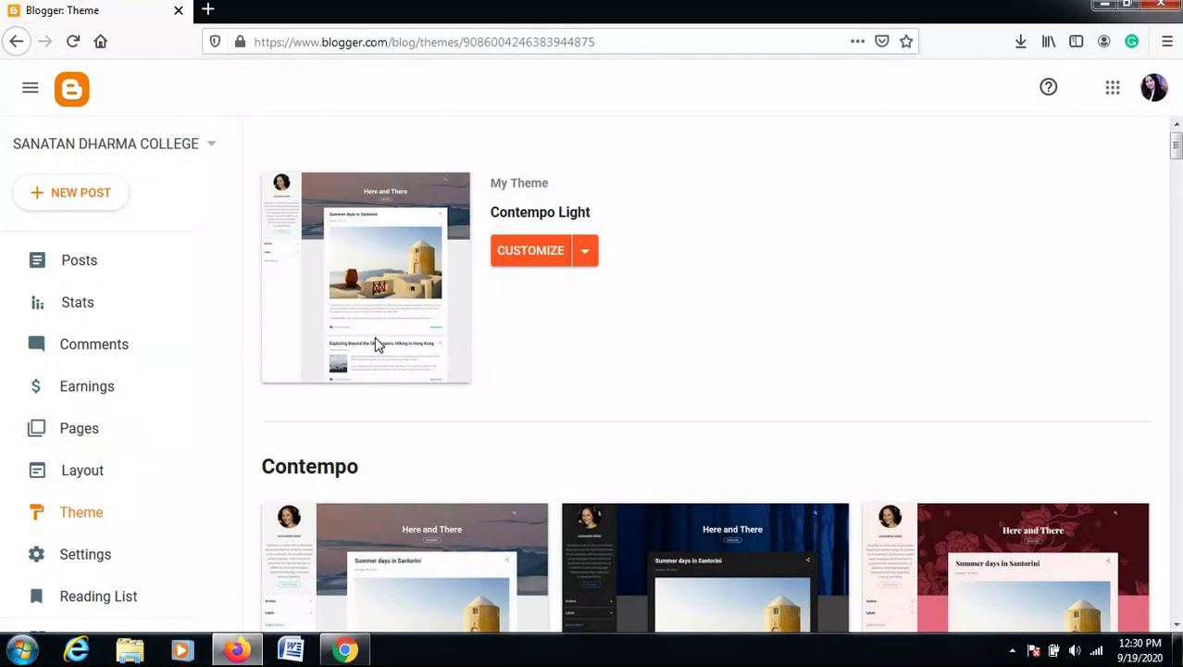
pyautogui.scroll(-5, 591, 400)
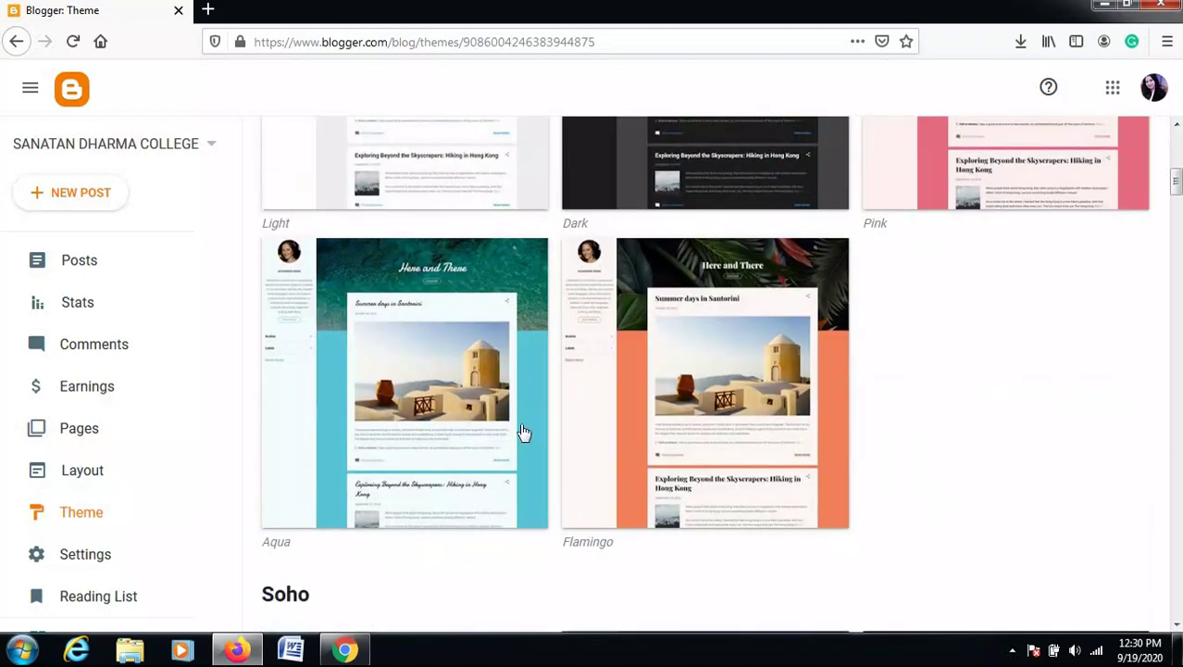
pyautogui.scroll(-5, 648, 437)
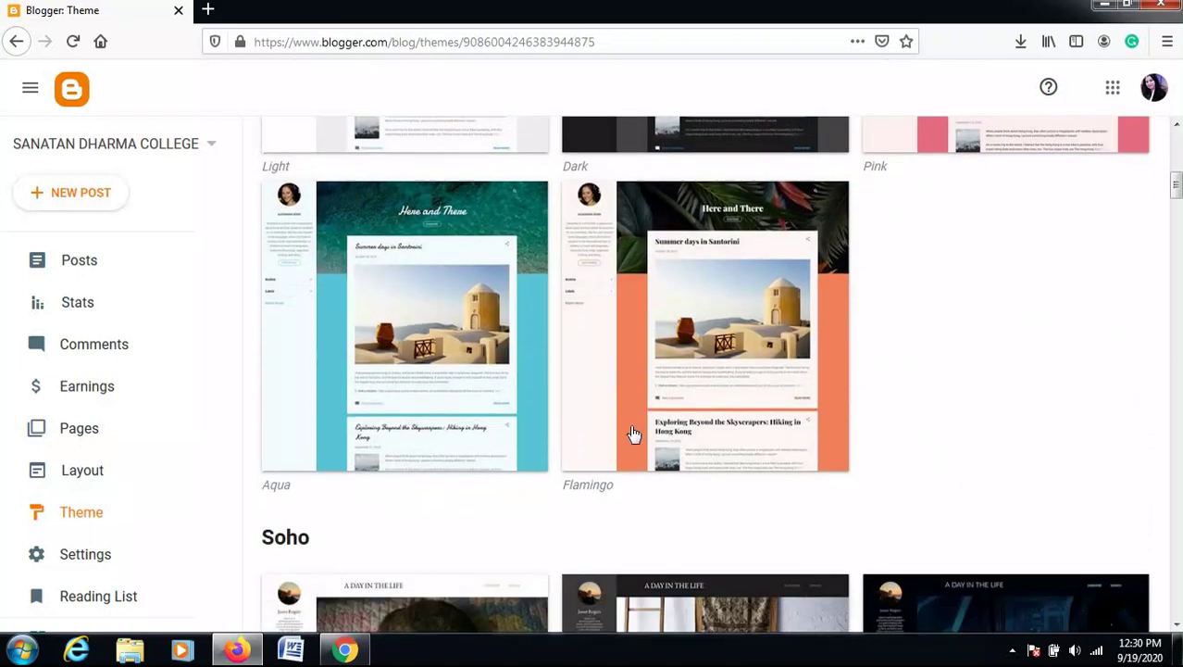
pyautogui.scroll(-3, 629, 434)
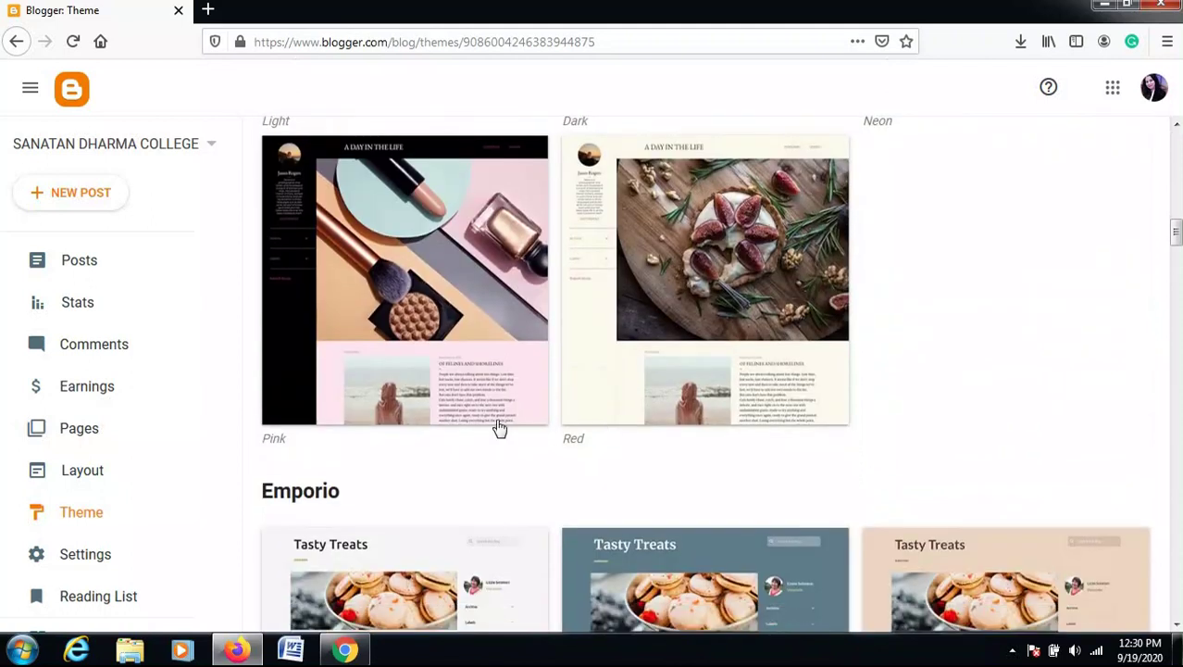
pyautogui.scroll(-4, 456, 422)
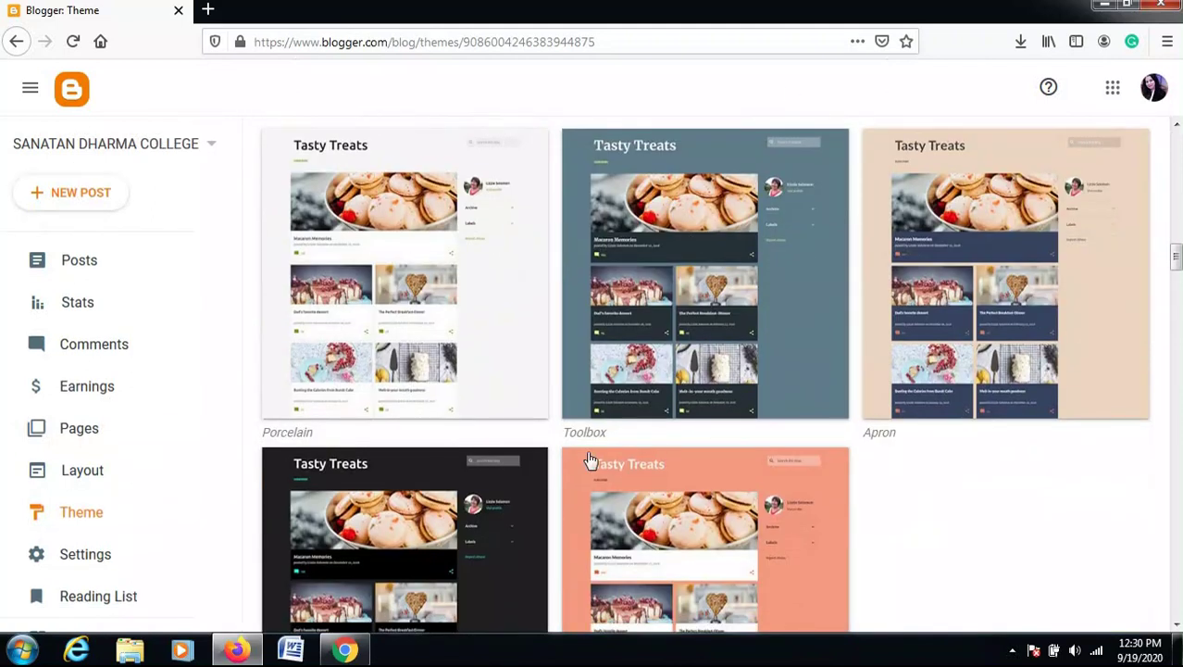
pyautogui.scroll(-5, 551, 476)
pyautogui.scroll(-5, 552, 480)
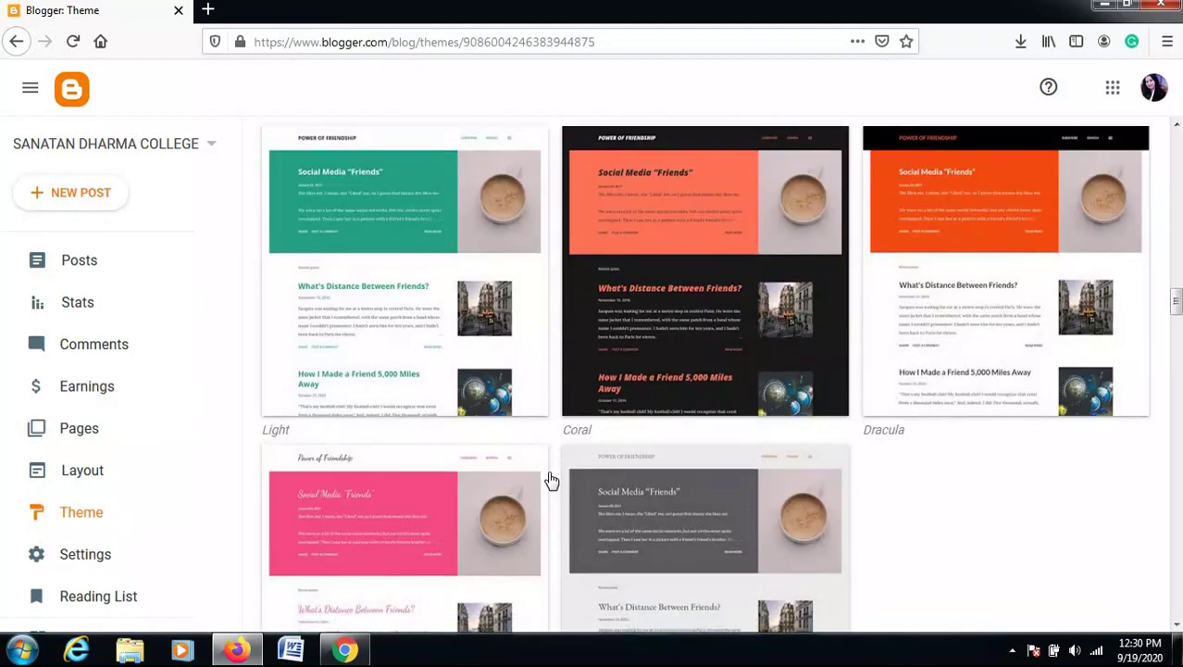
pyautogui.scroll(-2, 545, 483)
pyautogui.scroll(-3, 541, 483)
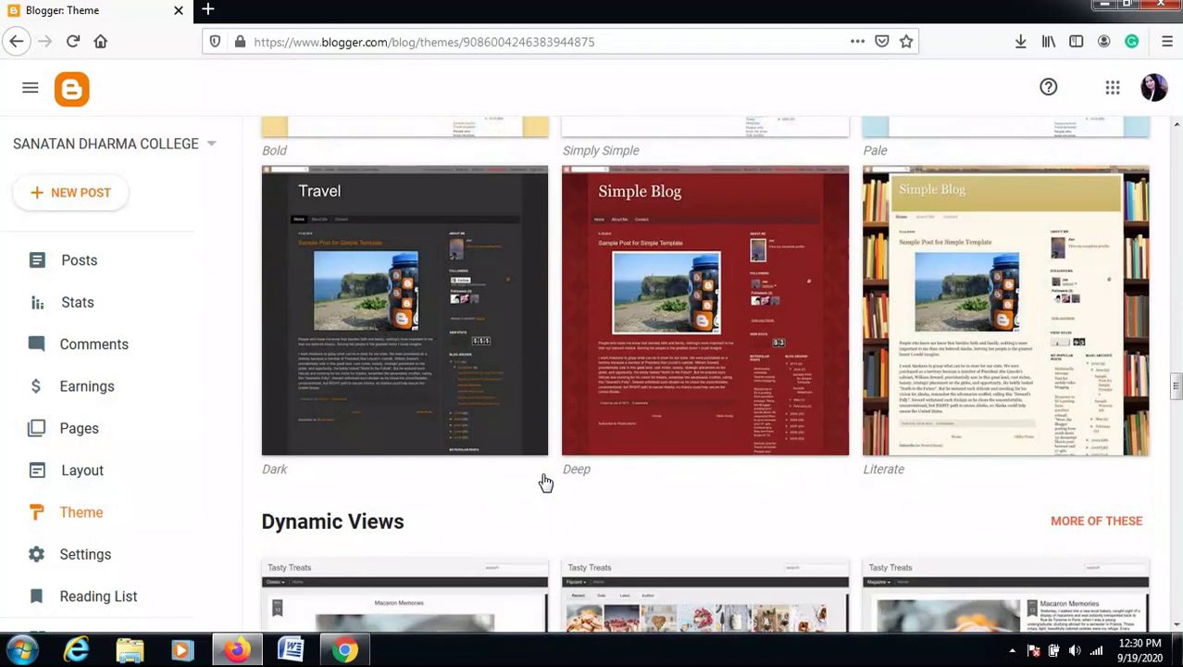
pyautogui.scroll(4, 537, 480)
pyautogui.click(342, 369)
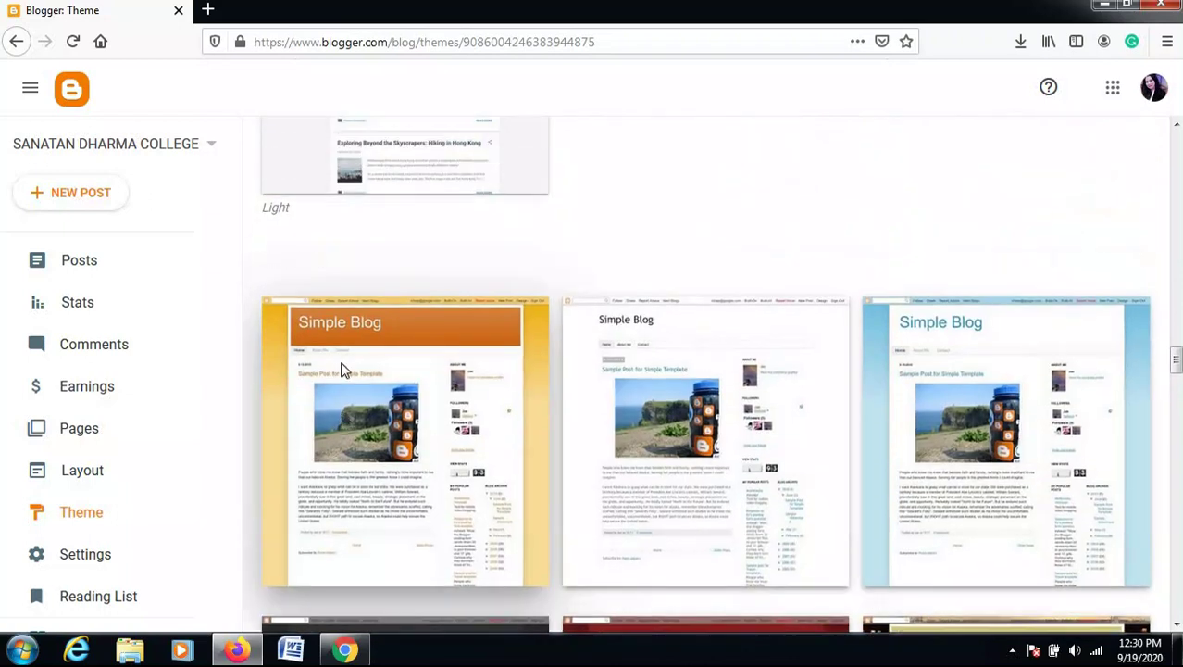
pyautogui.scroll(-4, 454, 419)
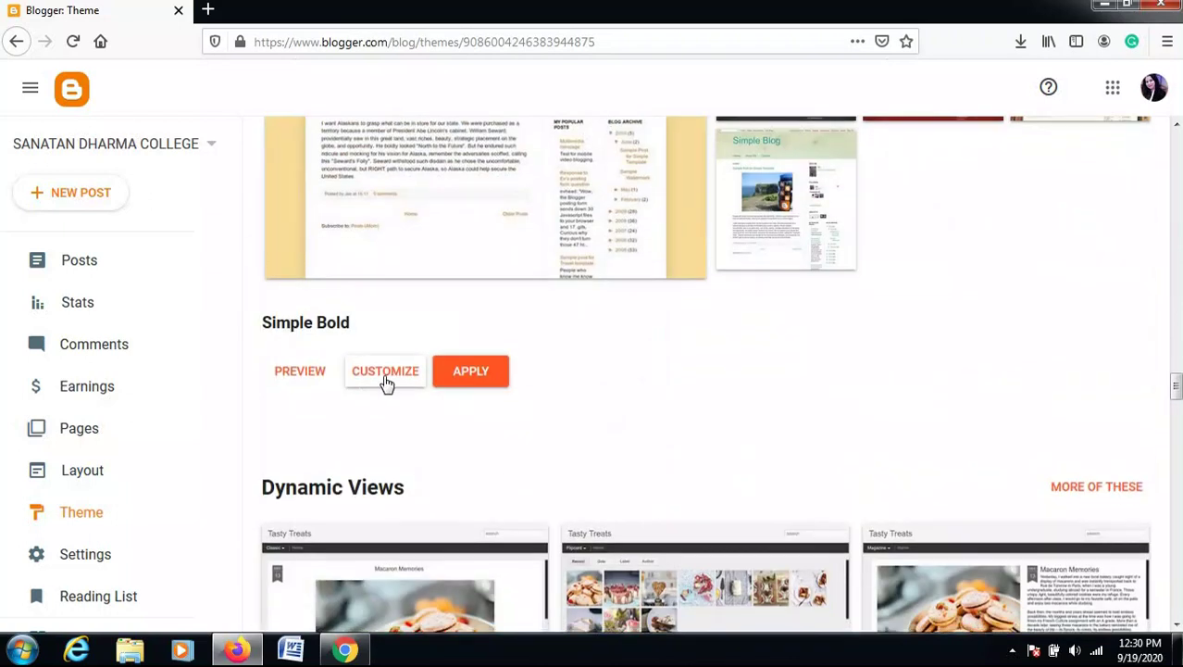
pyautogui.click(473, 375)
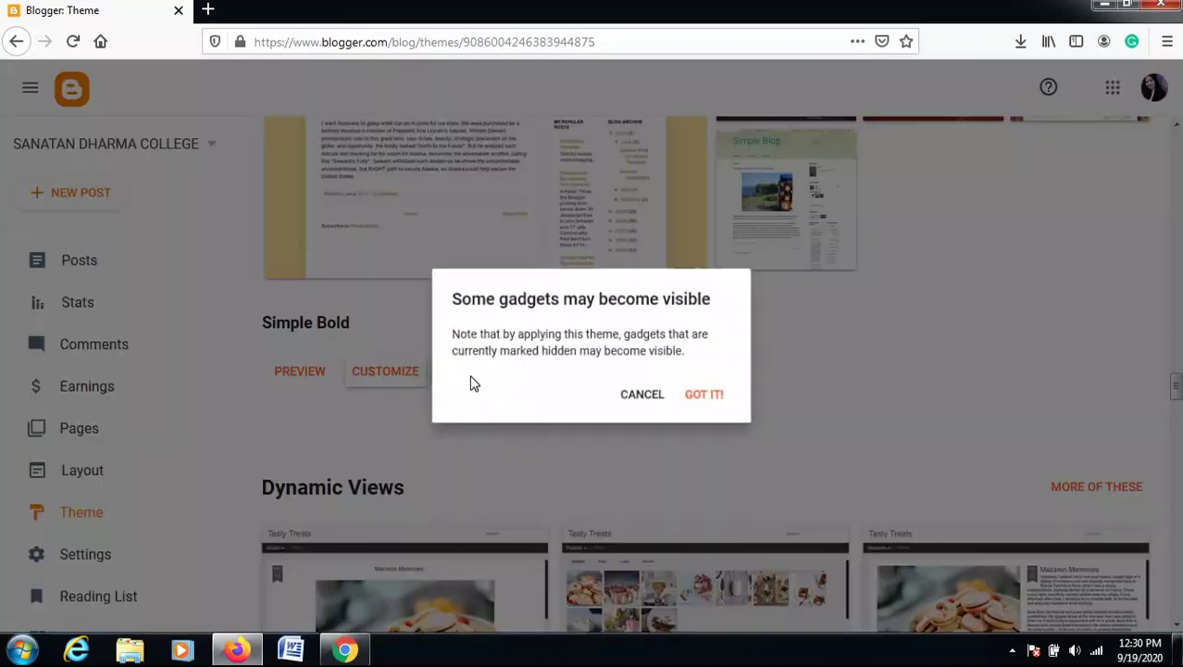
pyautogui.click(708, 398)
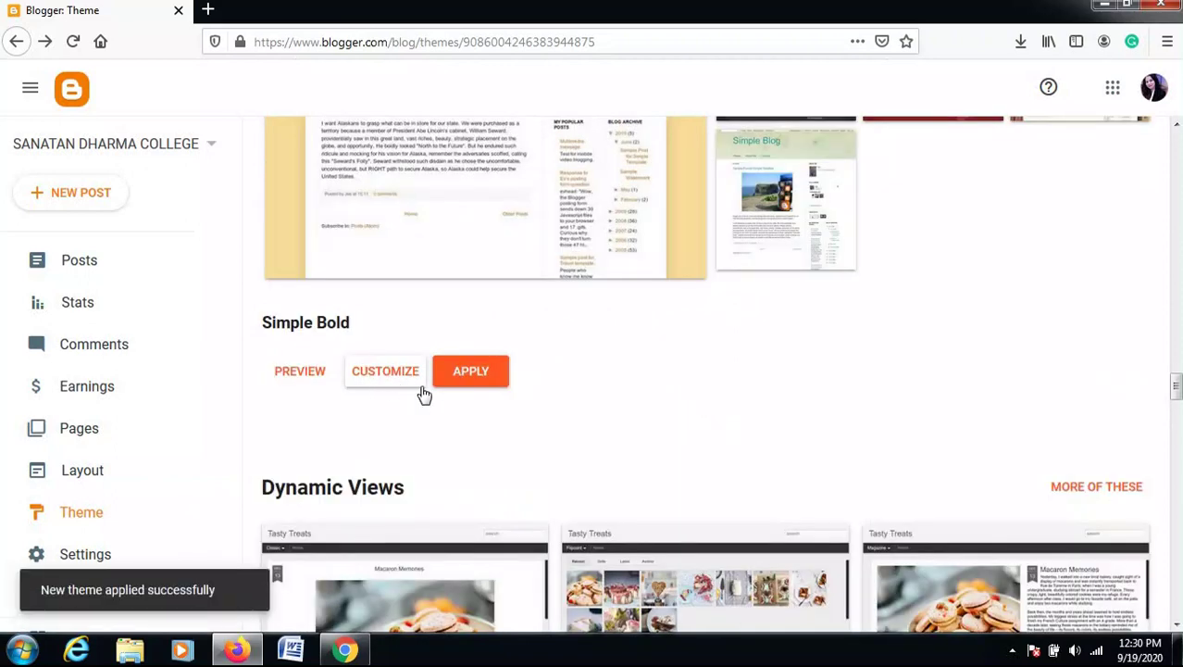
pyautogui.click(301, 378)
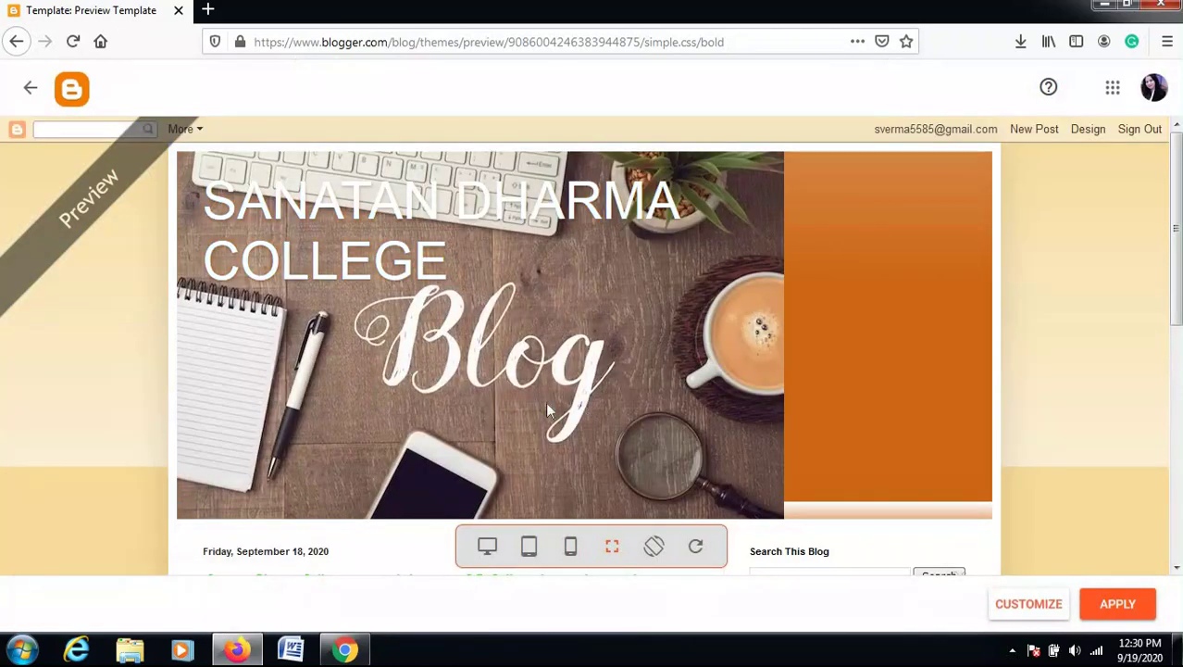
pyautogui.scroll(-3, 708, 324)
pyautogui.scroll(3, 753, 328)
pyautogui.scroll(-5, 494, 299)
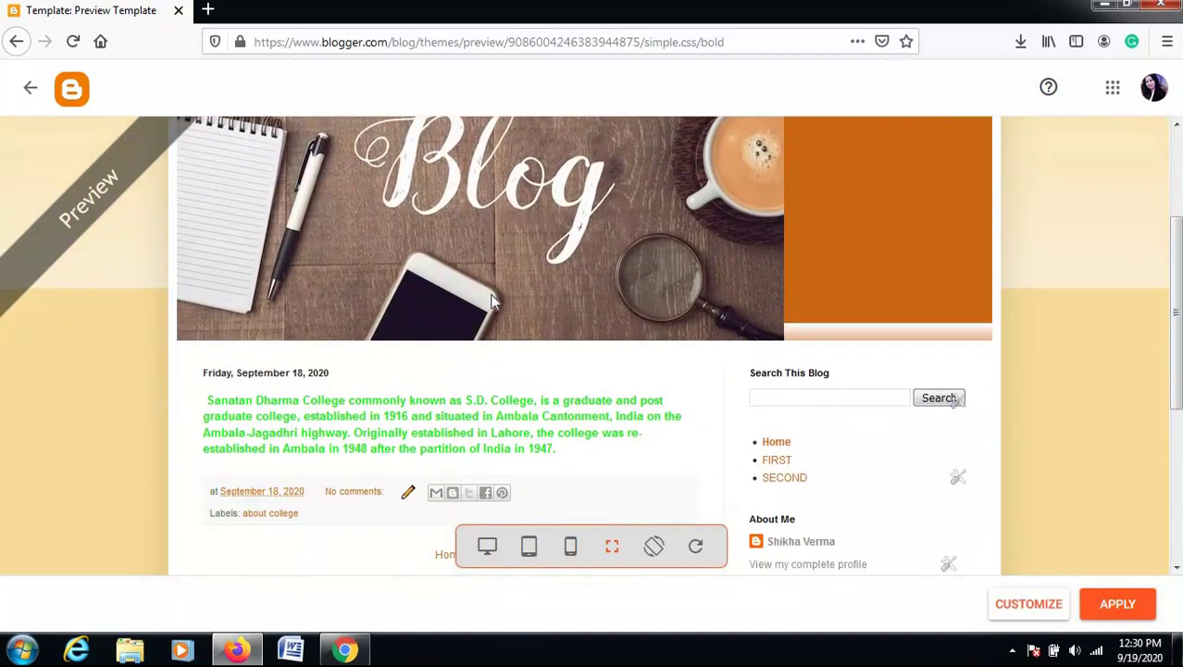
pyautogui.scroll(3, 489, 336)
pyautogui.scroll(-2, 651, 385)
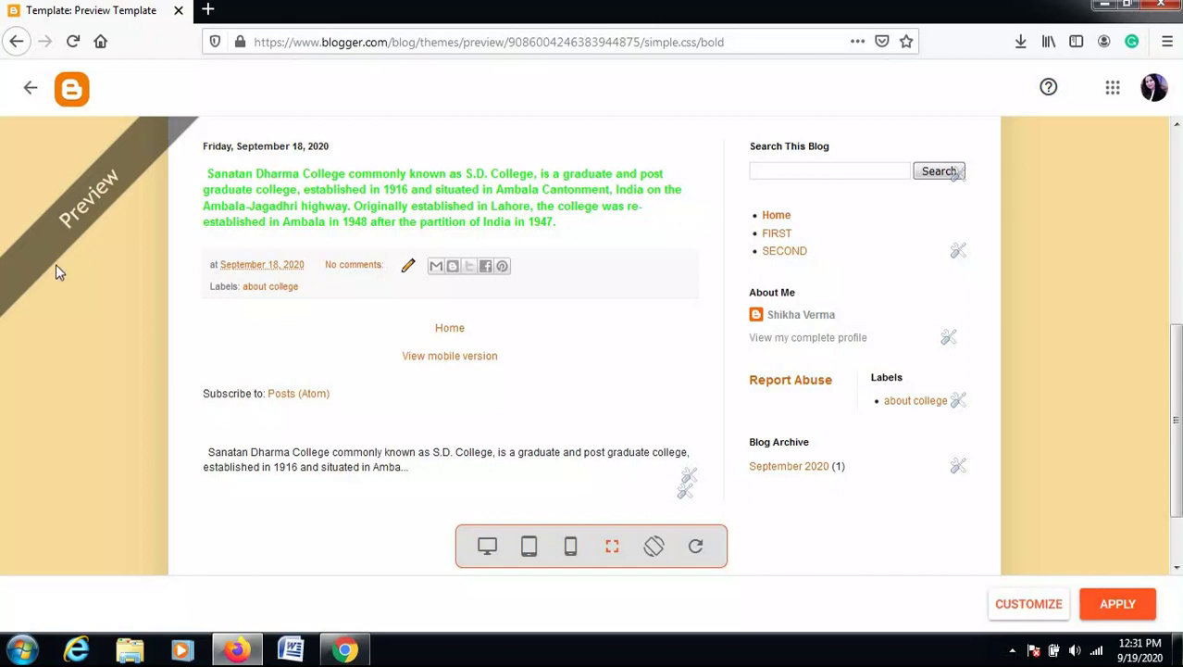
pyautogui.scroll(5, 796, 407)
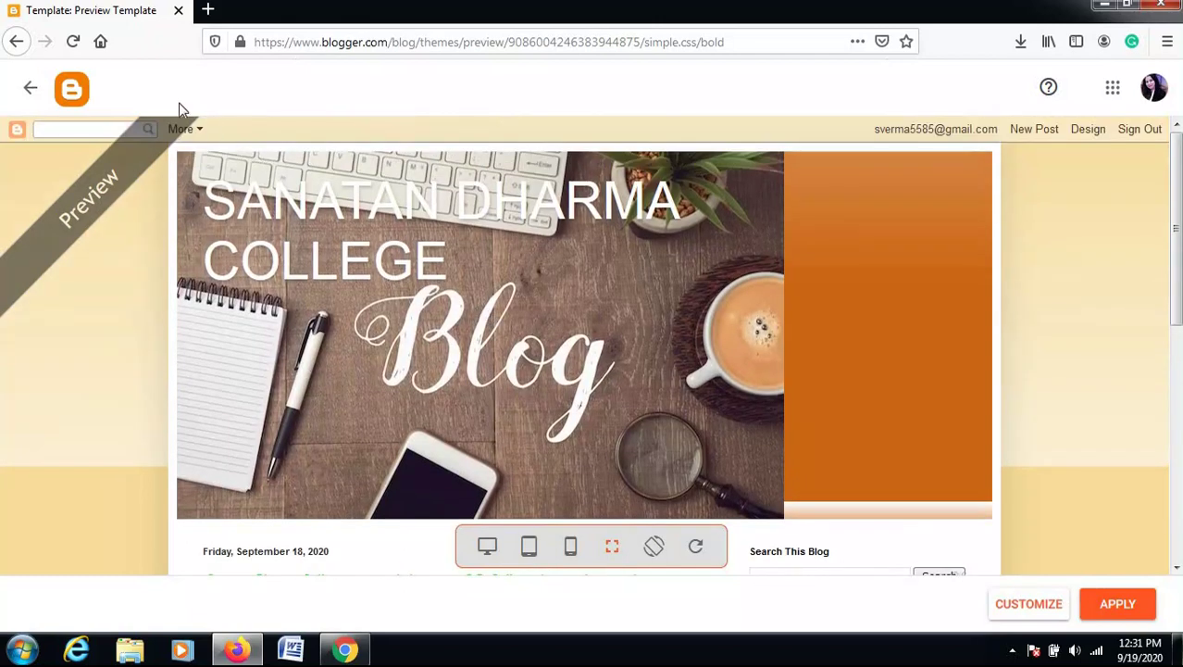
pyautogui.click(16, 42)
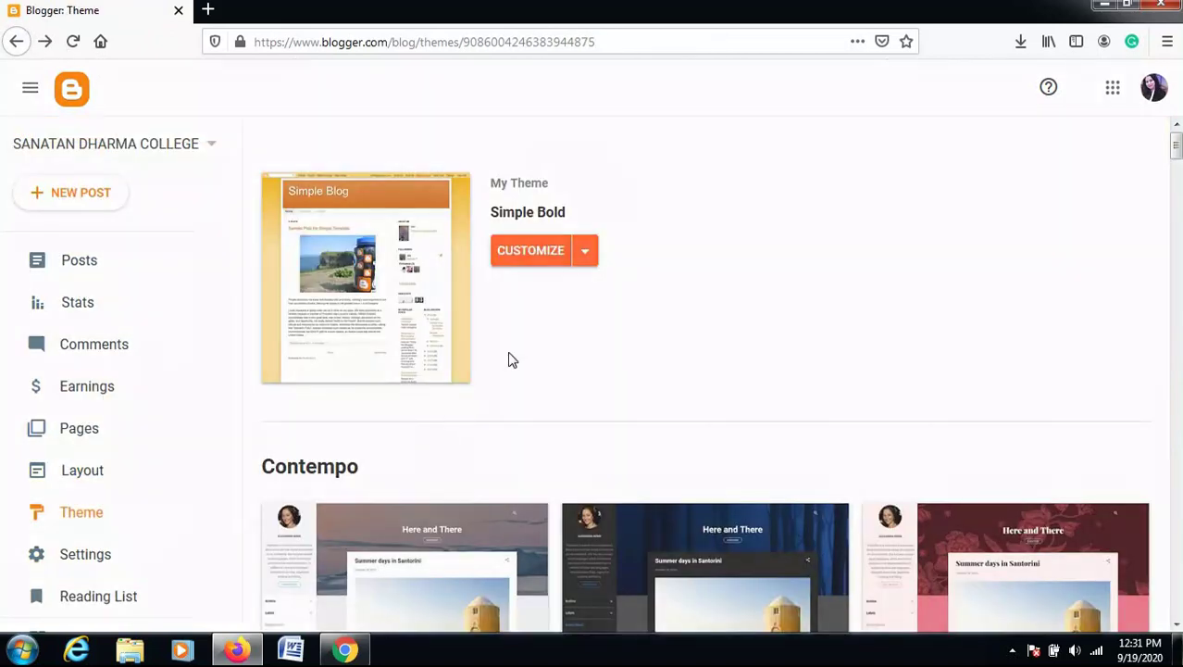
pyautogui.scroll(-4, 465, 303)
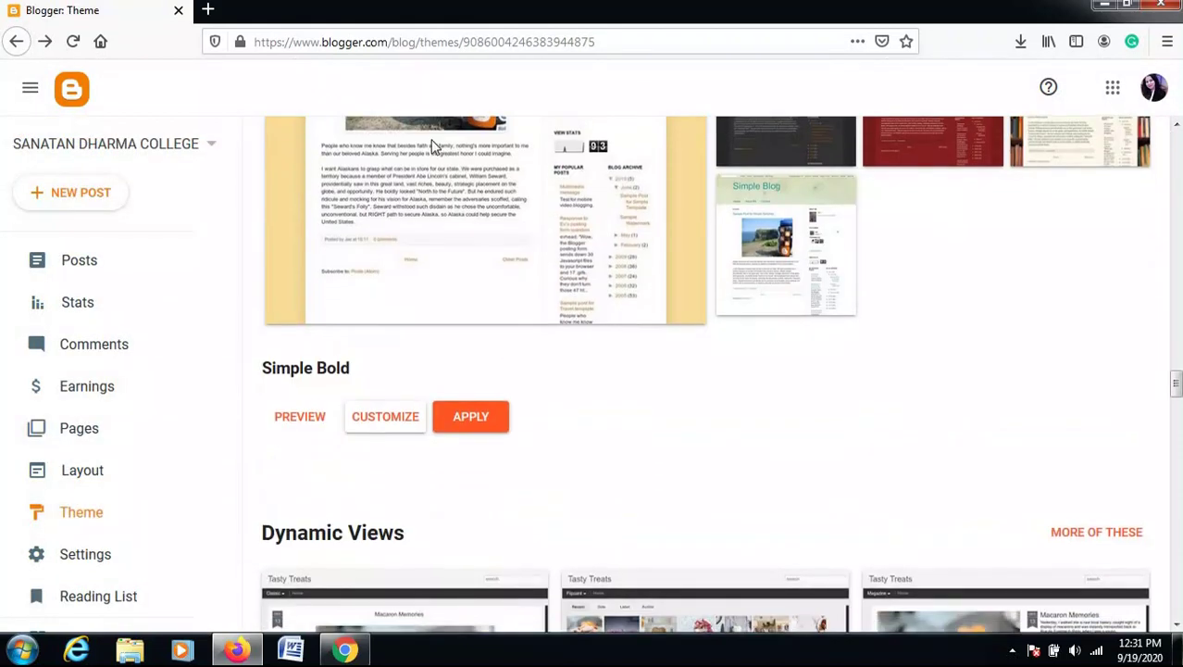
pyautogui.click(393, 427)
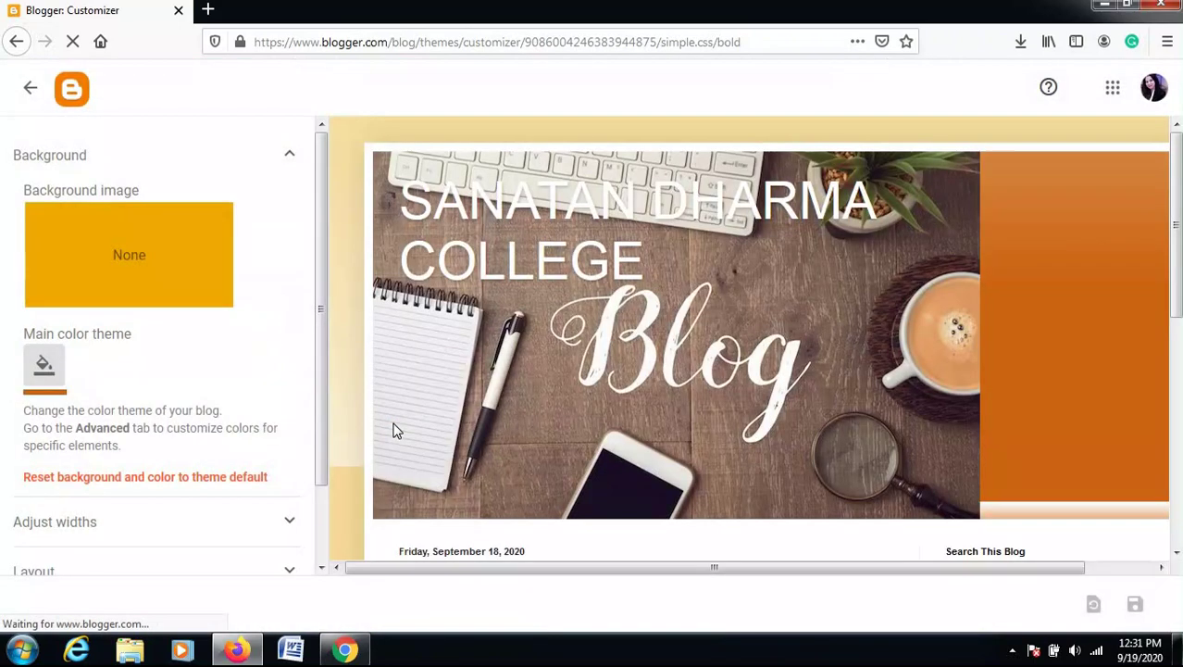
pyautogui.click(39, 370)
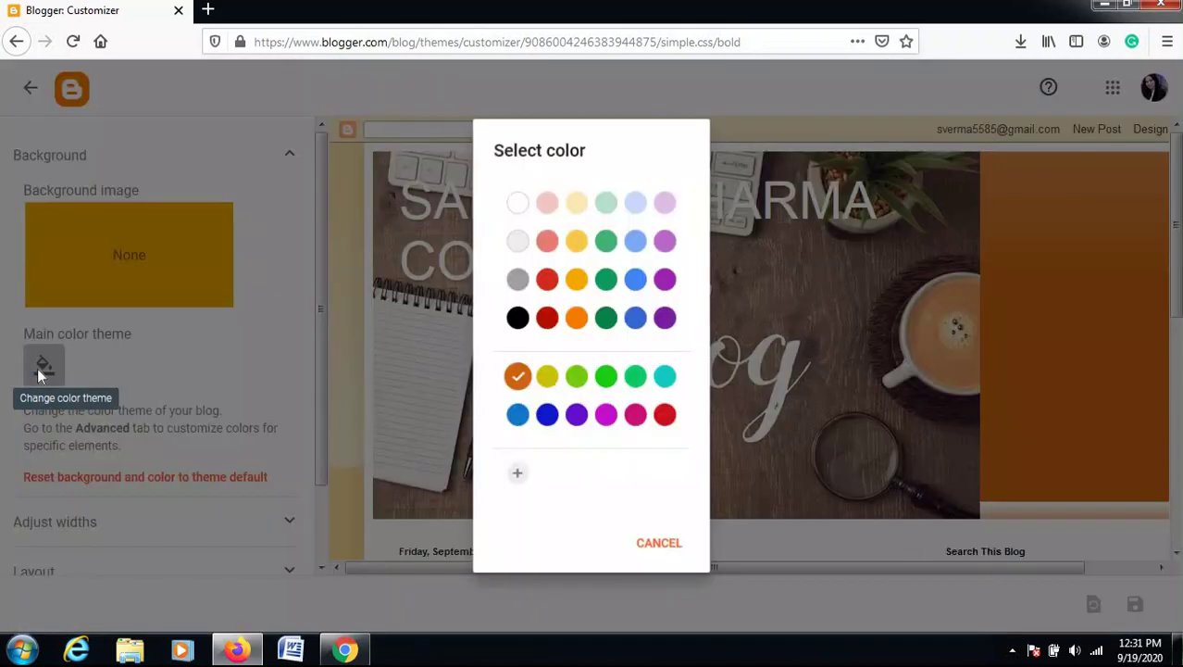
pyautogui.click(665, 382)
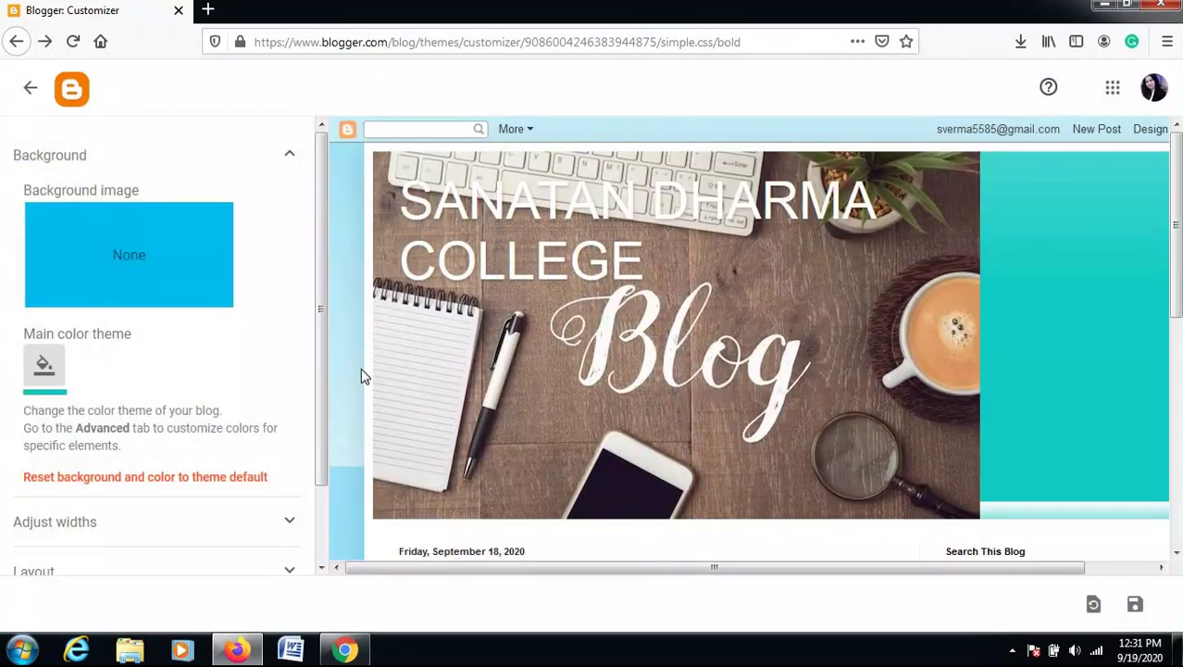
pyautogui.moveTo(319, 475); pyautogui.dragTo(313, 559)
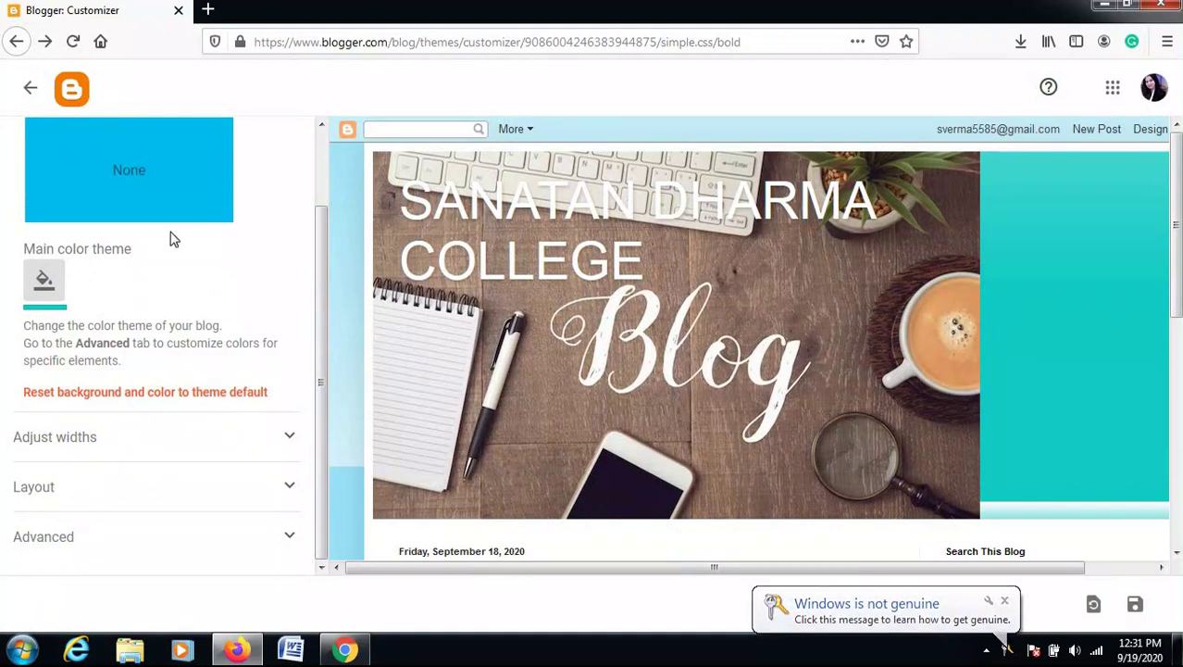
pyautogui.click(77, 437)
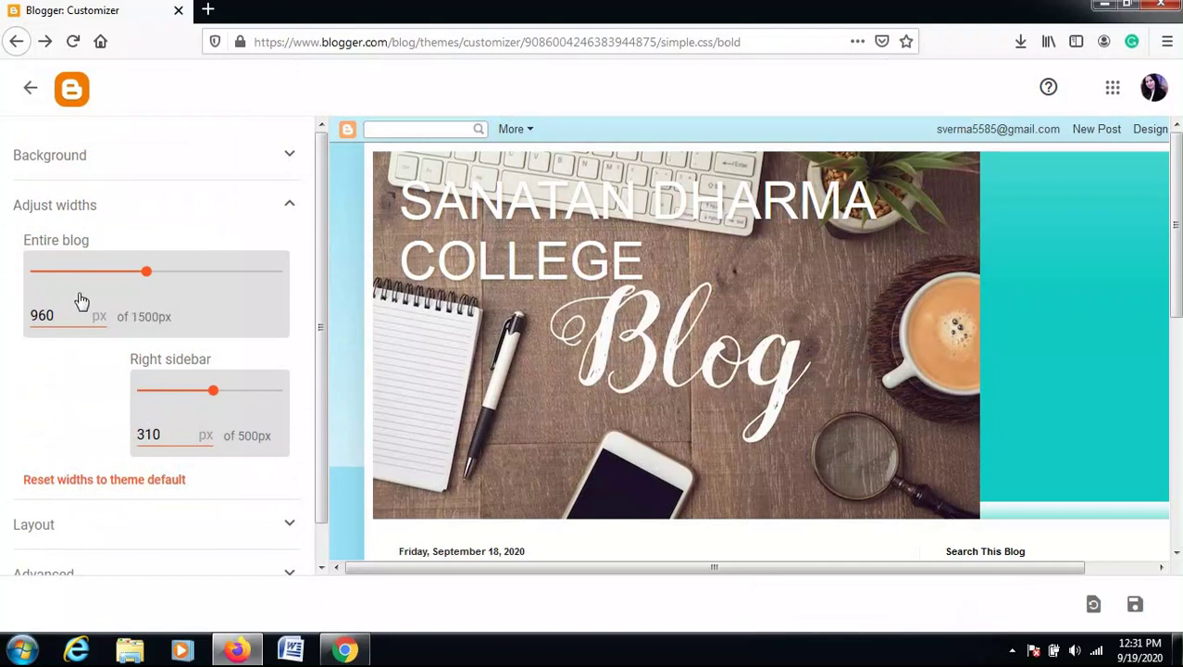
pyautogui.click(320, 547)
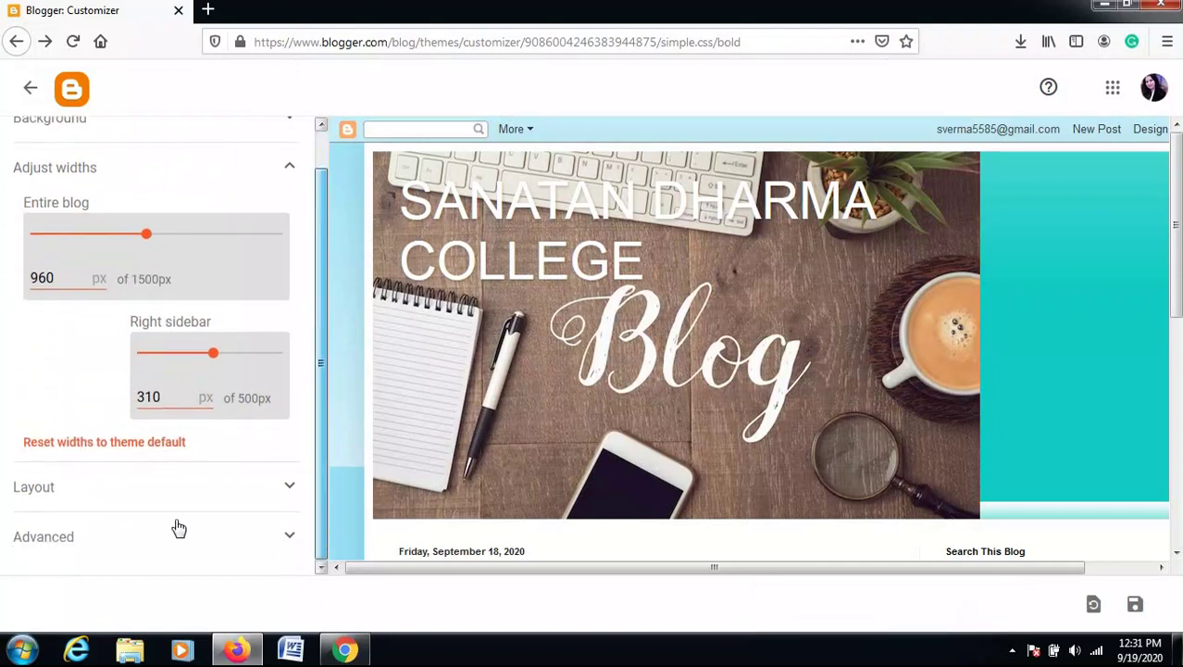
pyautogui.click(175, 504)
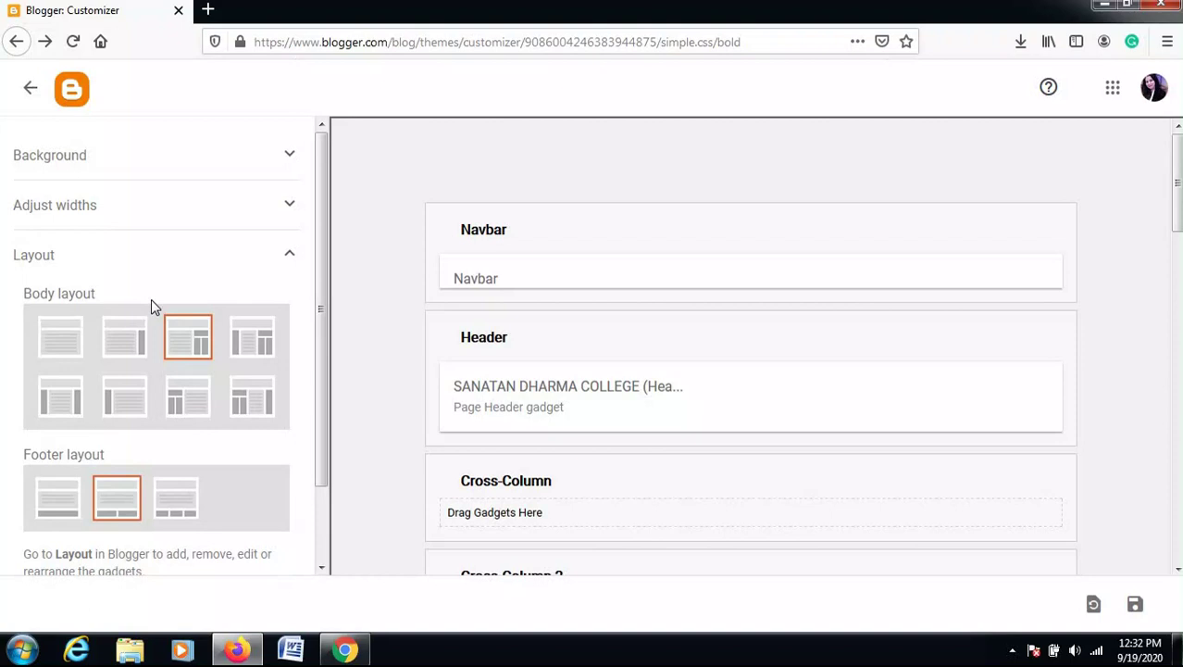
pyautogui.click(24, 96)
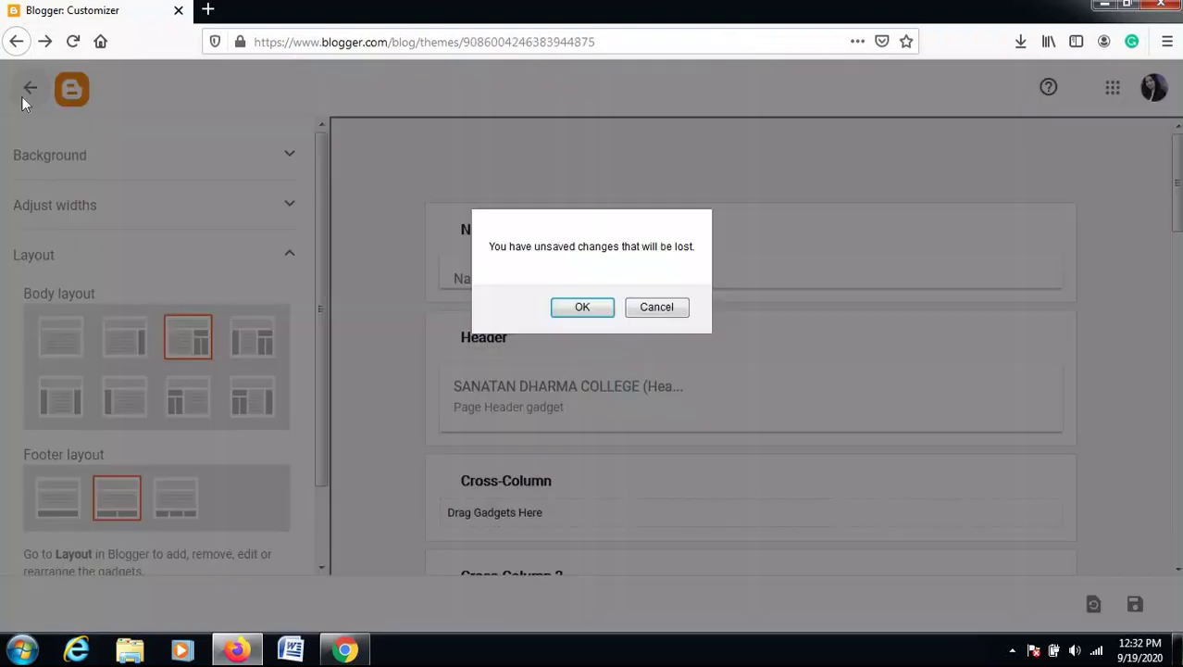
pyautogui.click(565, 311)
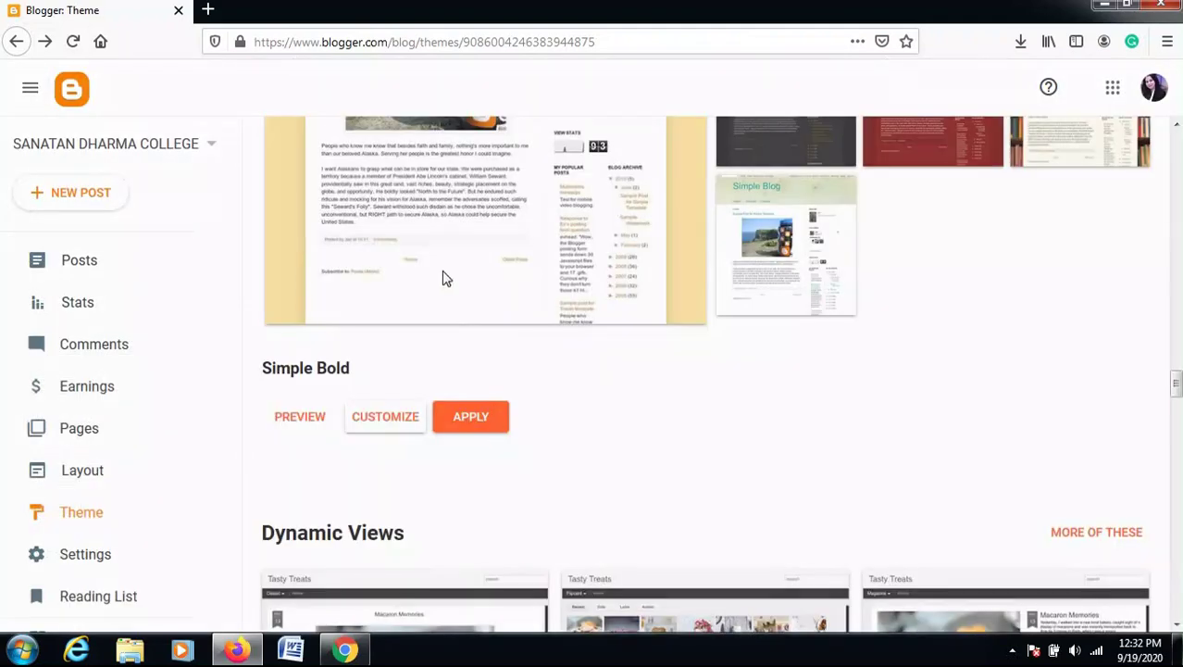
# Open Settings and scroll down to Manage Blog with its Remove your blog option.
pyautogui.scroll(-2, 220, 400)
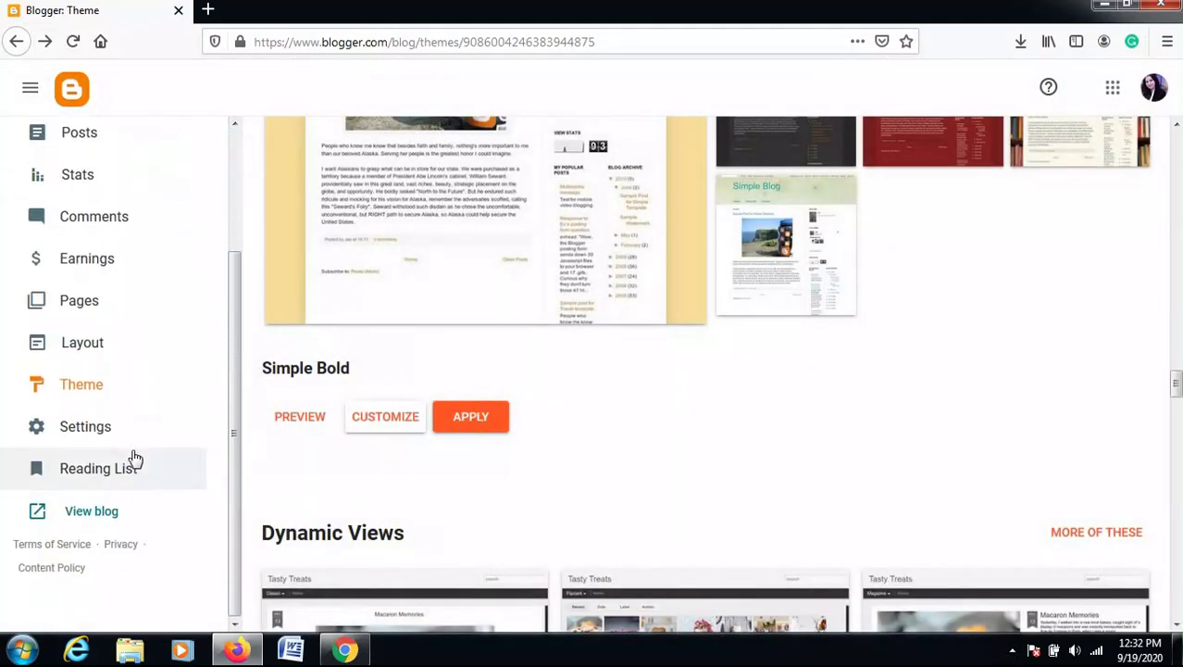
pyautogui.click(96, 435)
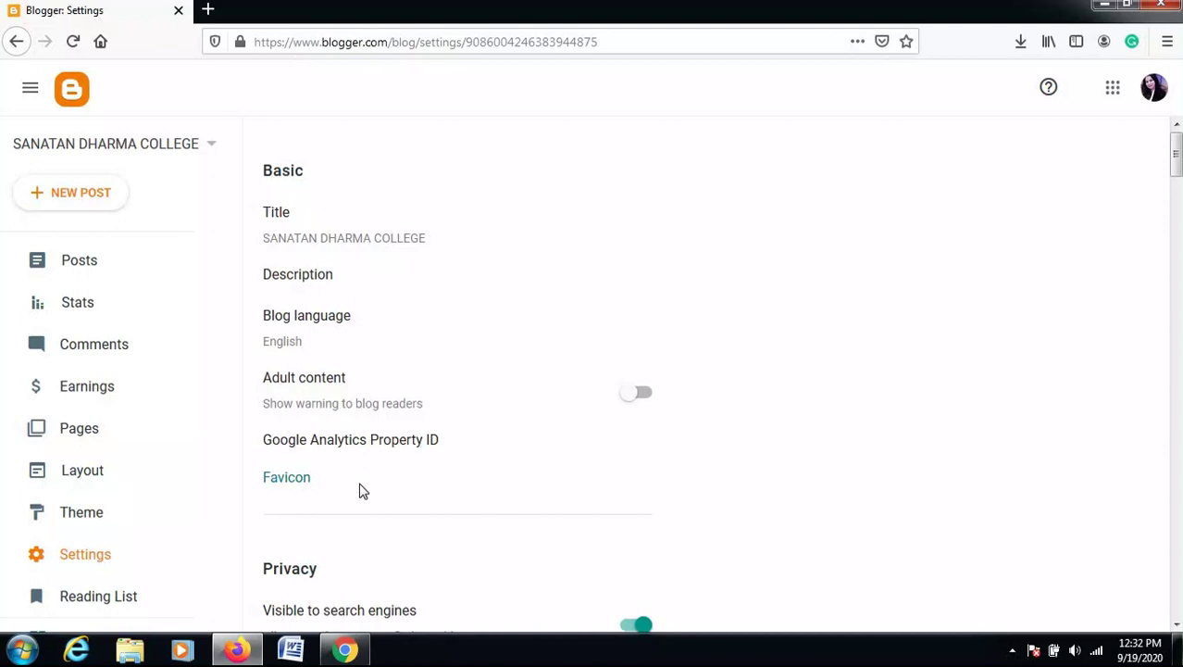
pyautogui.scroll(-5, 367, 497)
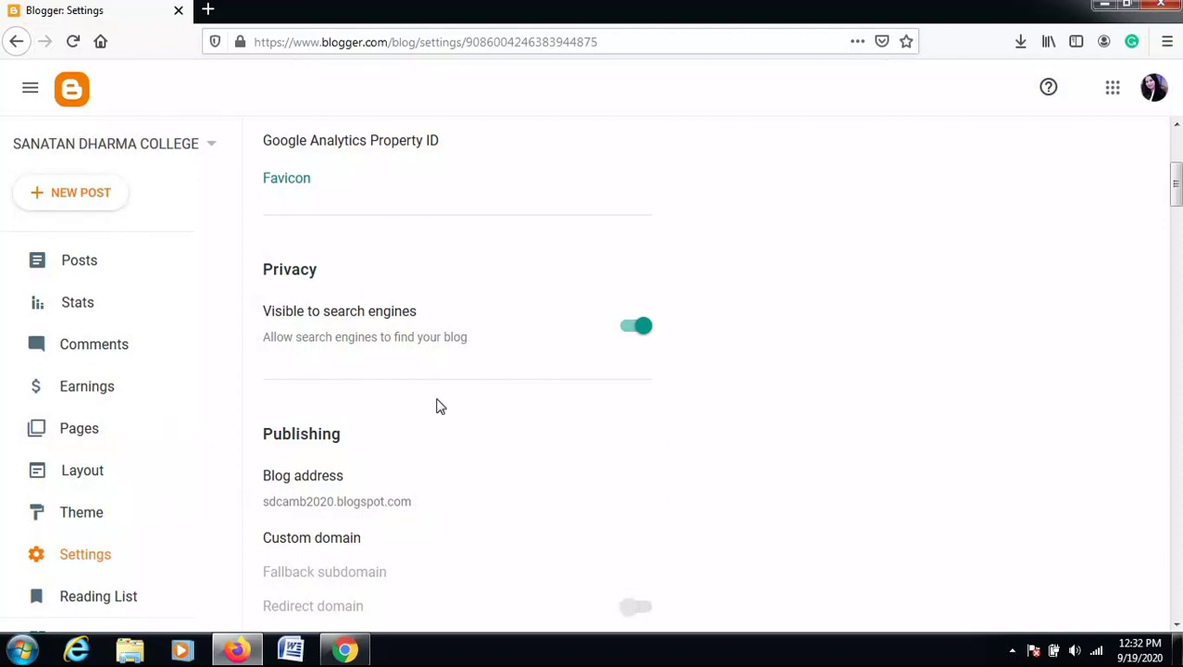
pyautogui.scroll(-10, 512, 454)
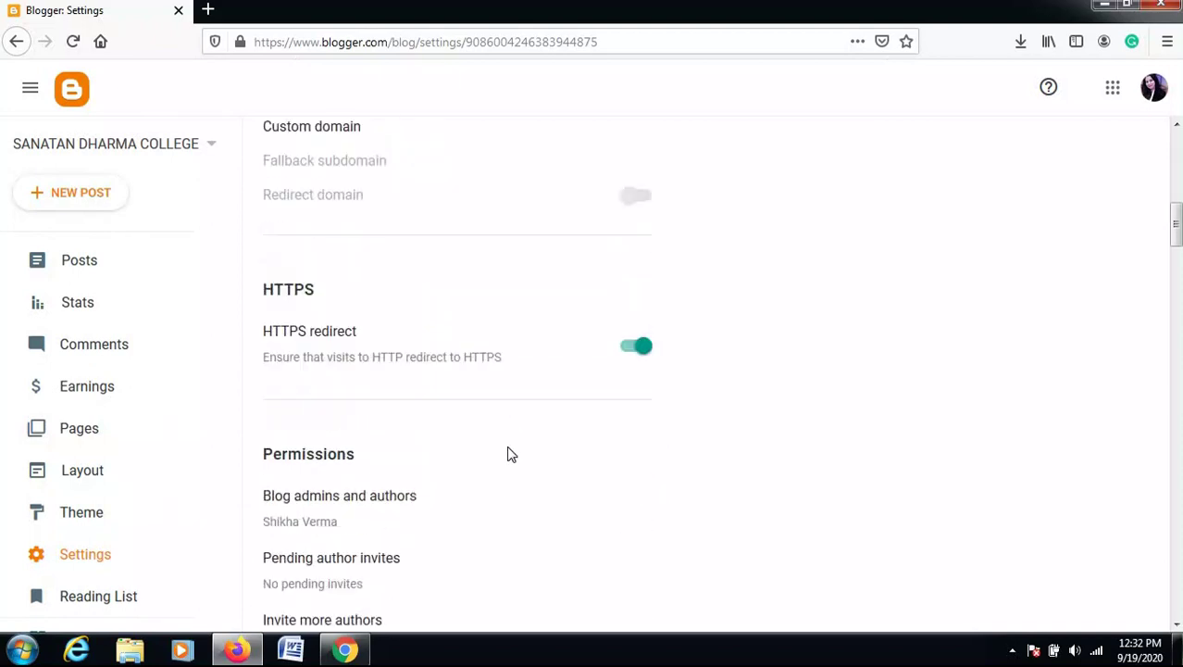
pyautogui.scroll(-15, 512, 454)
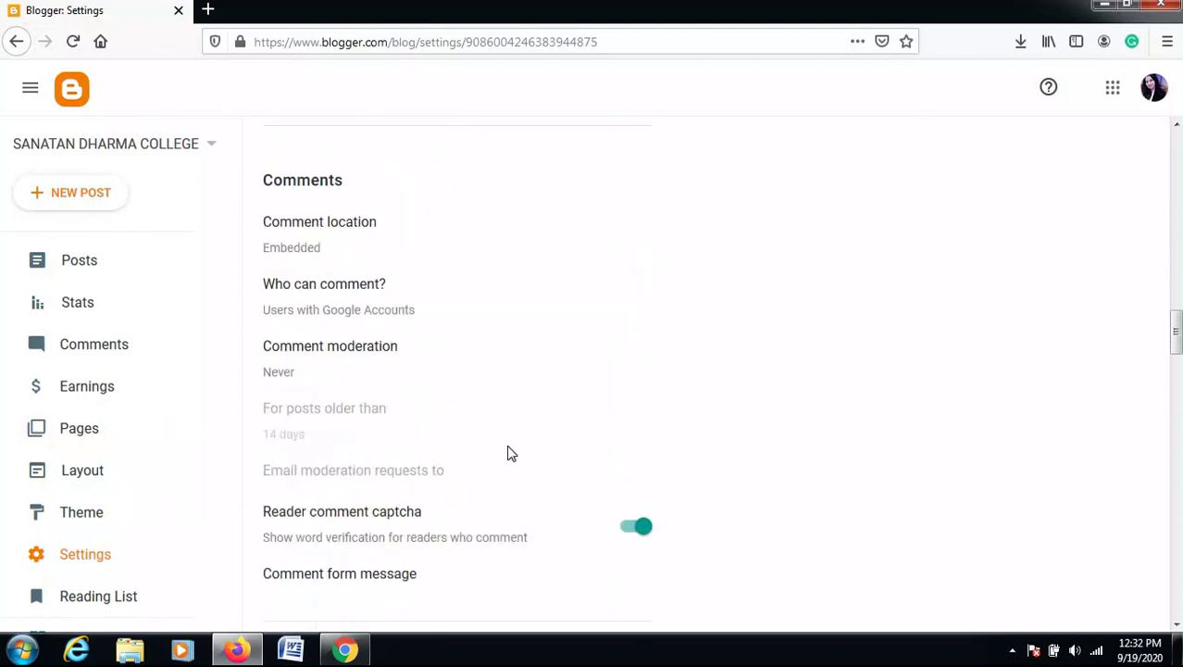
pyautogui.scroll(-5, 512, 454)
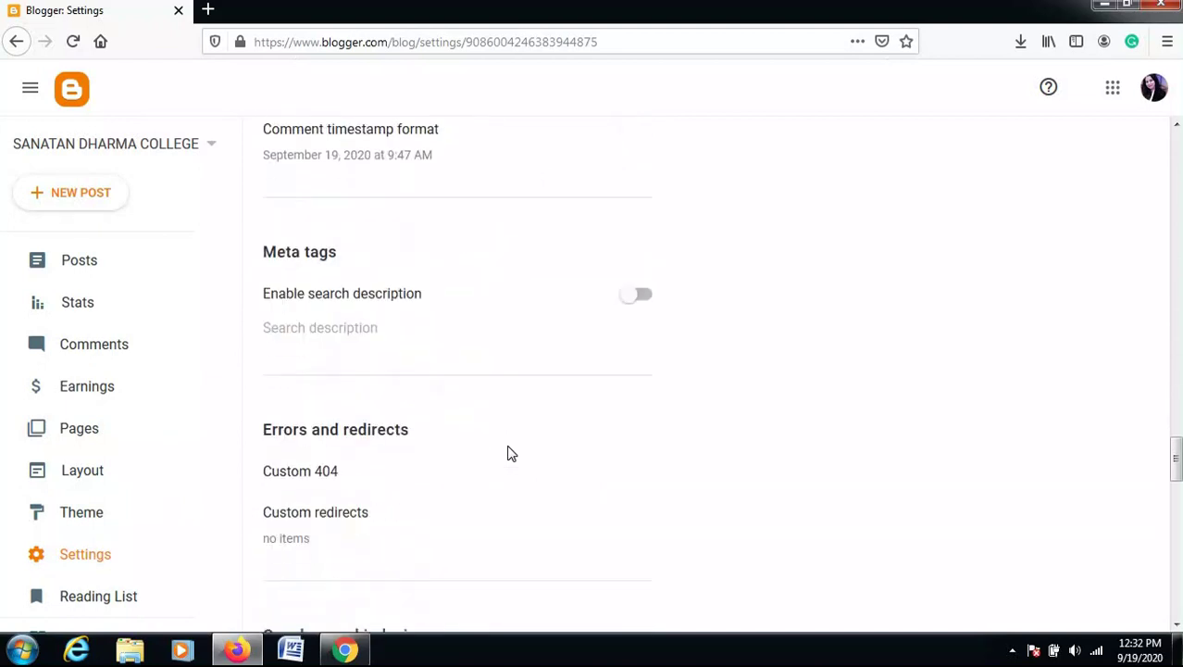
pyautogui.scroll(-5, 511, 453)
pyautogui.scroll(-5, 506, 453)
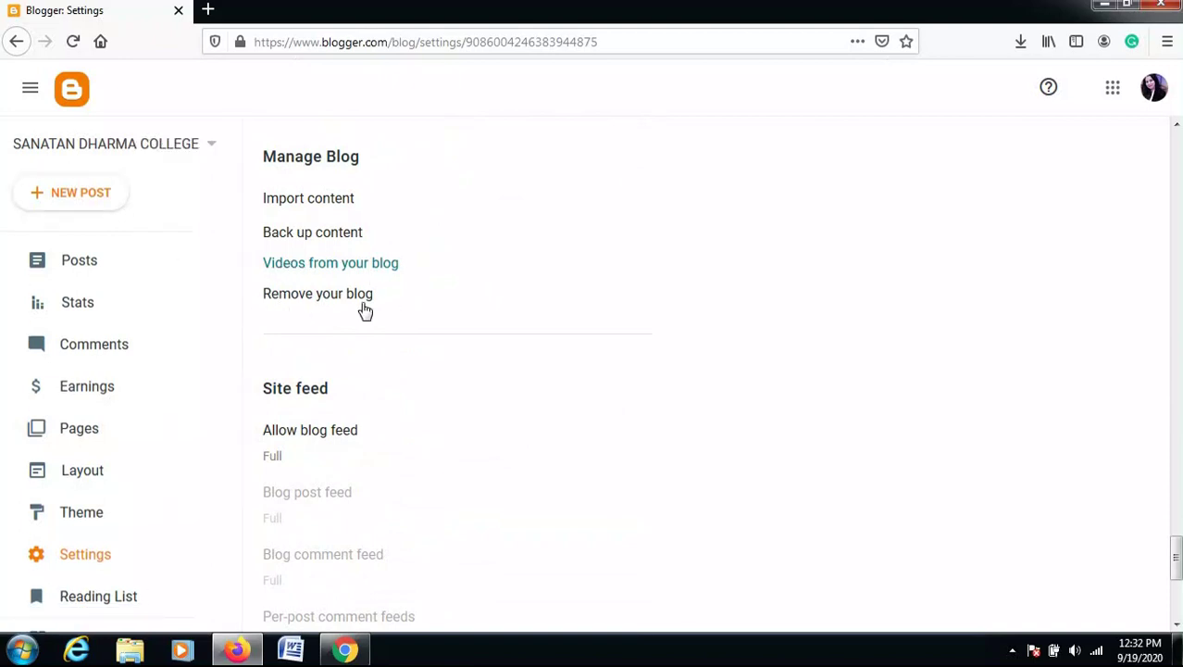
# Remove the SANATAN DHARMA COLLEGE blog, confirming both DELETE and PERMANENTLY DELETE.
pyautogui.click(305, 295)
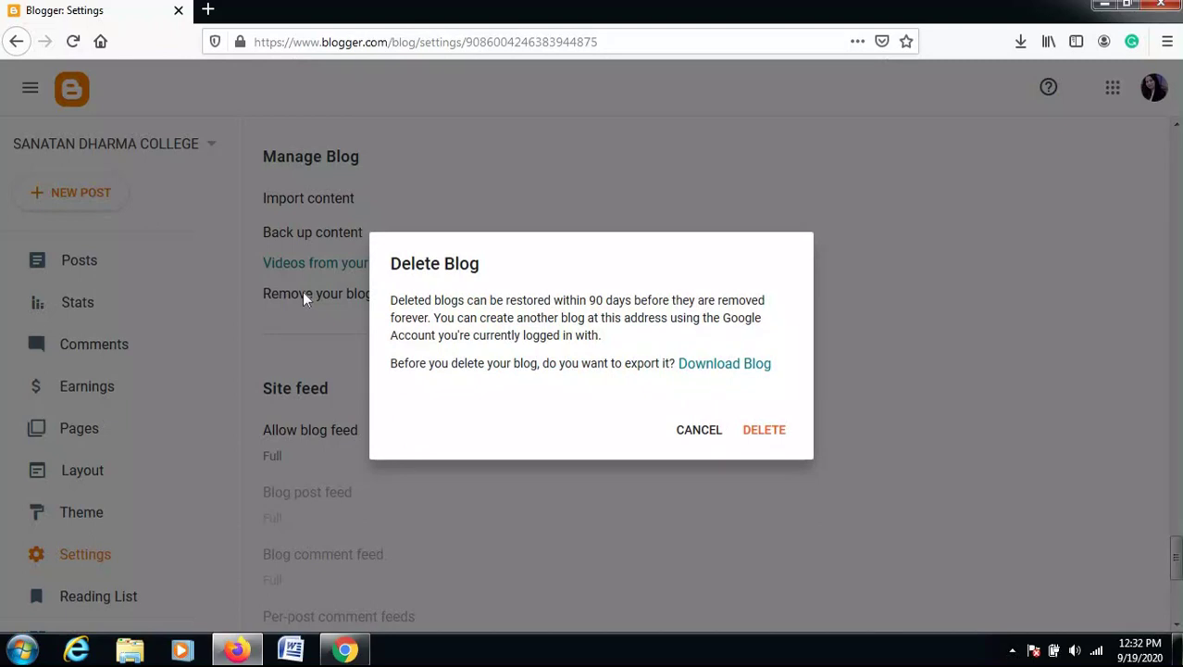
pyautogui.click(764, 431)
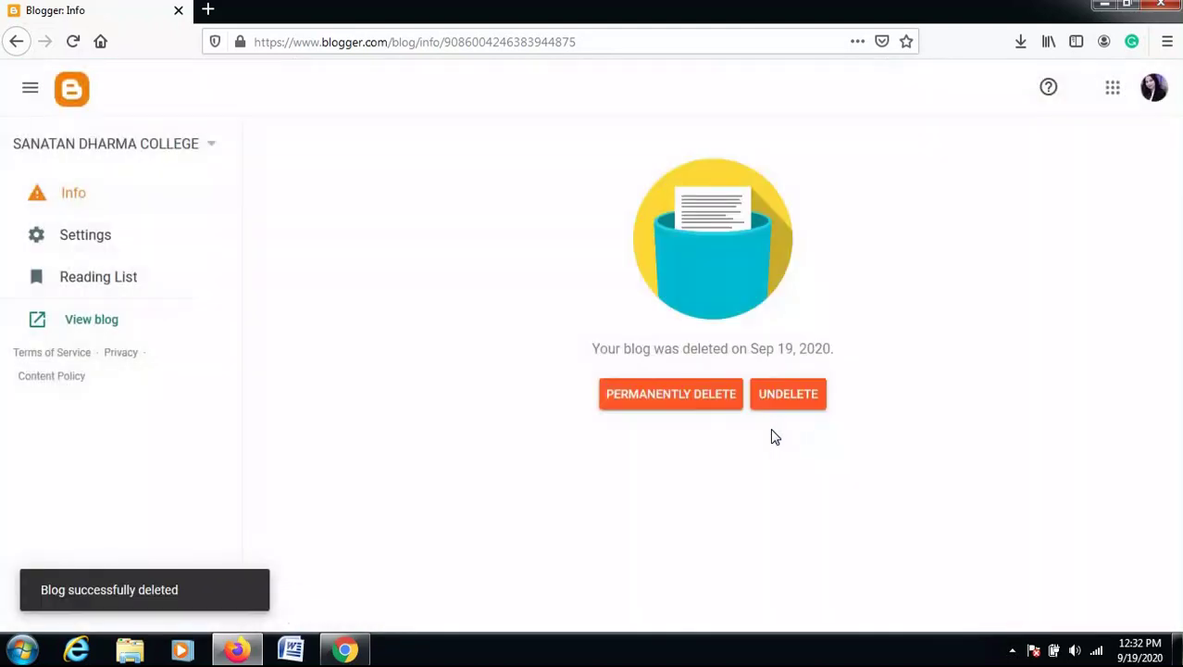
pyautogui.click(698, 408)
pyautogui.click(698, 402)
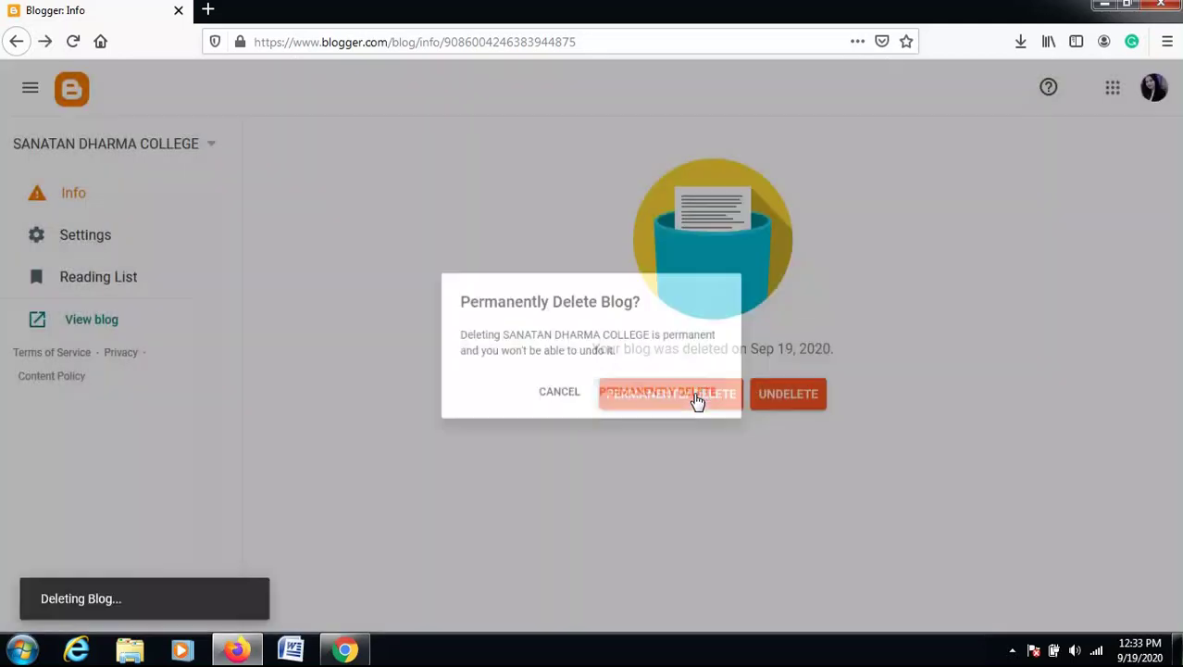